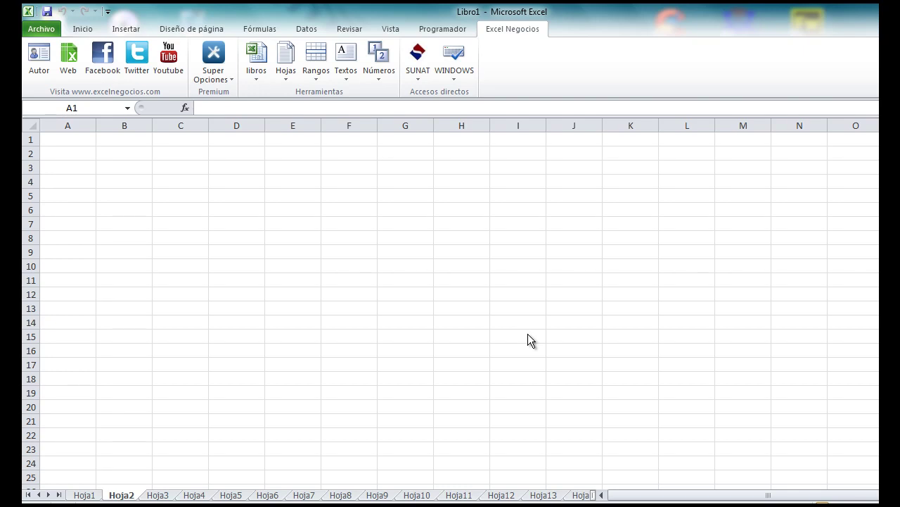
Step: View the add-in author's information window, then close it
{"action": "left_click", "coordinate": [525, 28]}
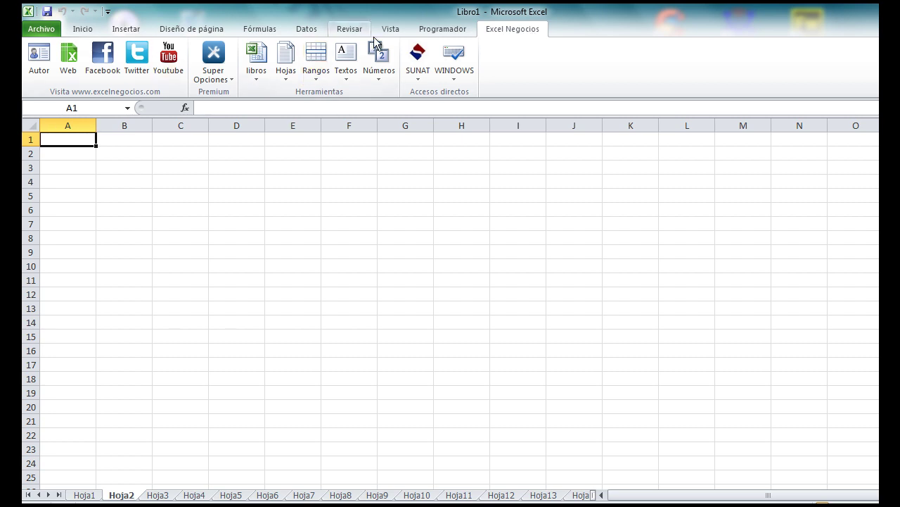
{"action": "left_click", "coordinate": [462, 31]}
{"action": "left_click", "coordinate": [507, 29]}
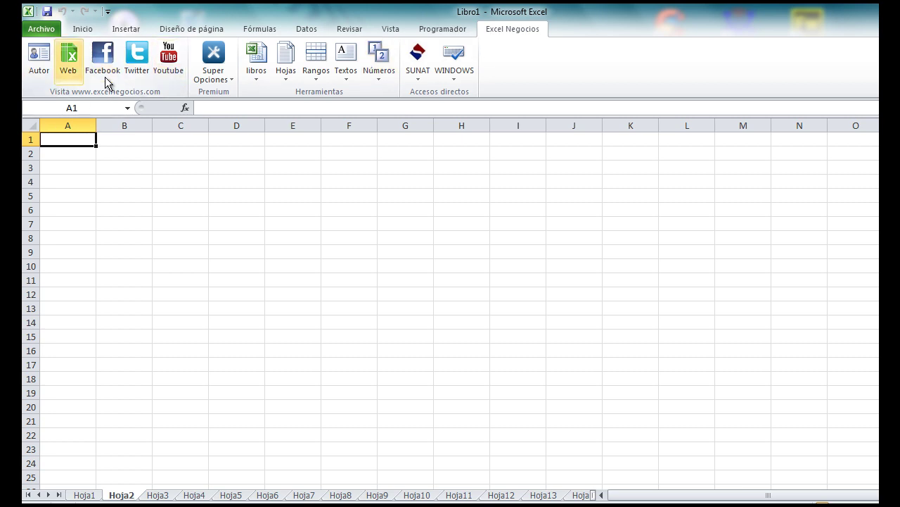
{"action": "left_click", "coordinate": [37, 60]}
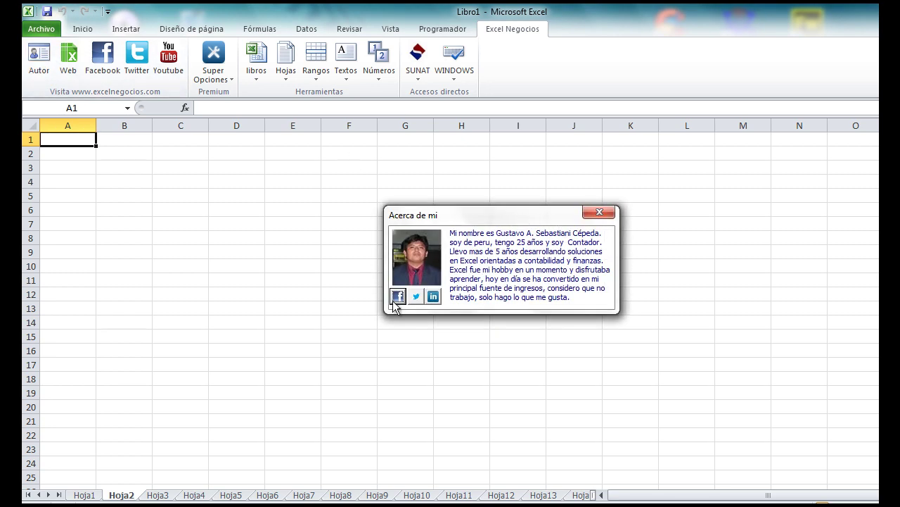
{"action": "left_click", "coordinate": [598, 212]}
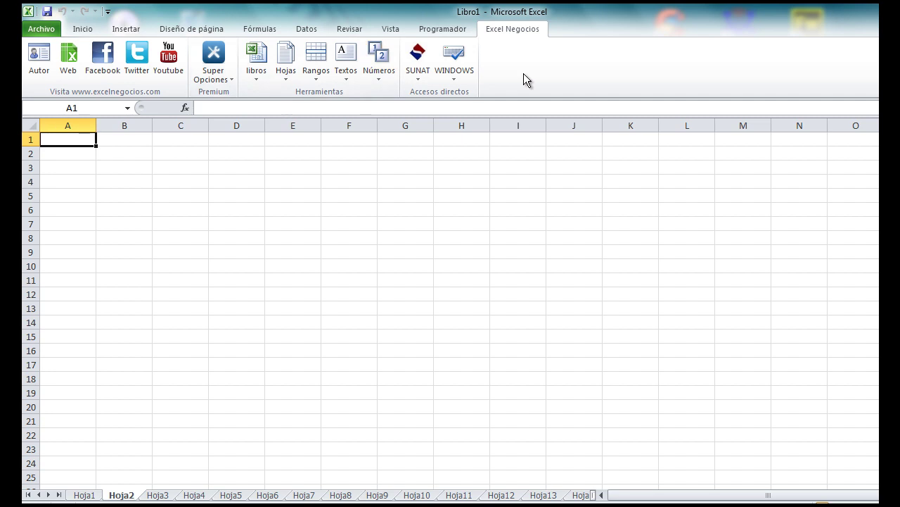
Step: Glance at the Super Opciones list, then switch to the Hoja1 data sheet
{"action": "left_click", "coordinate": [225, 81]}
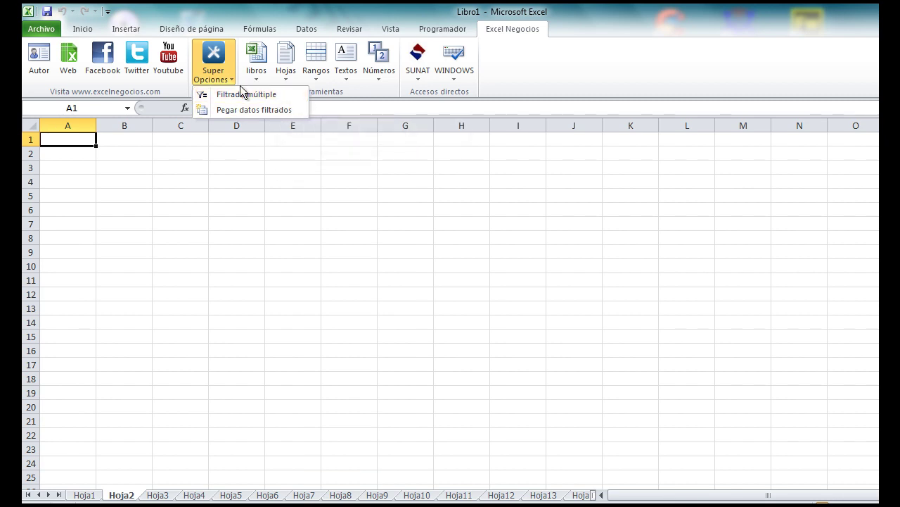
{"action": "left_click", "coordinate": [272, 224]}
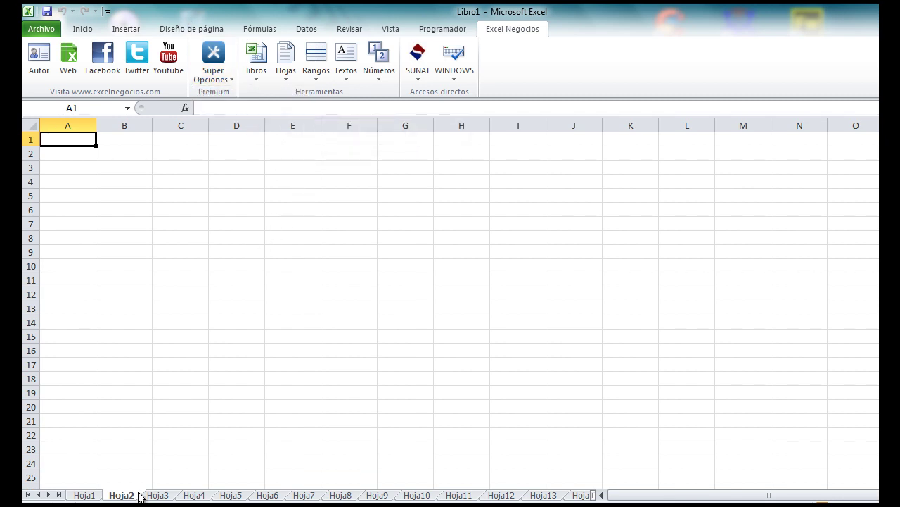
{"action": "left_click", "coordinate": [88, 495]}
Step: Open Filtrado múltiple and load VARIOS, PAPELERIA and SERVICIOS from A3:A5 into its list
{"action": "left_click", "coordinate": [238, 383]}
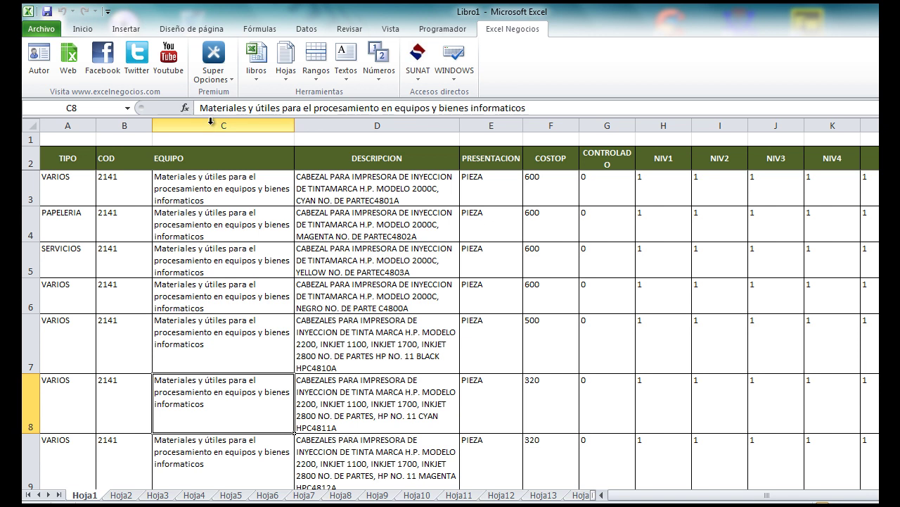
{"action": "left_click", "coordinate": [232, 82]}
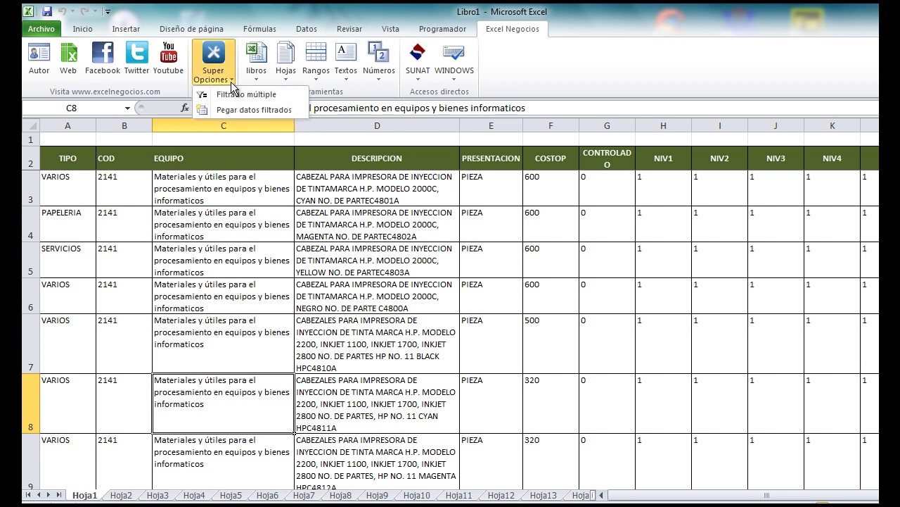
{"action": "left_click", "coordinate": [224, 242]}
{"action": "left_click", "coordinate": [232, 82]}
{"action": "left_click", "coordinate": [269, 95]}
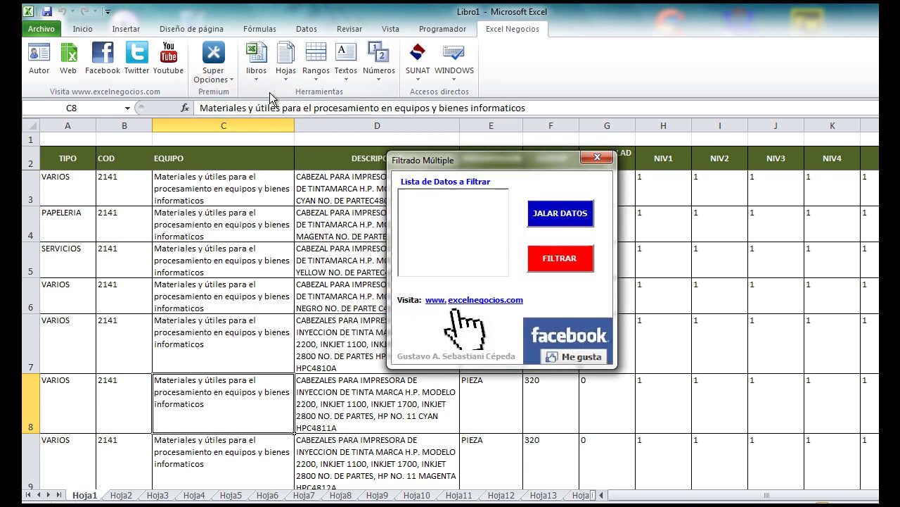
{"action": "left_click_drag", "start_coordinate": [450, 162], "coordinate": [269, 150]}
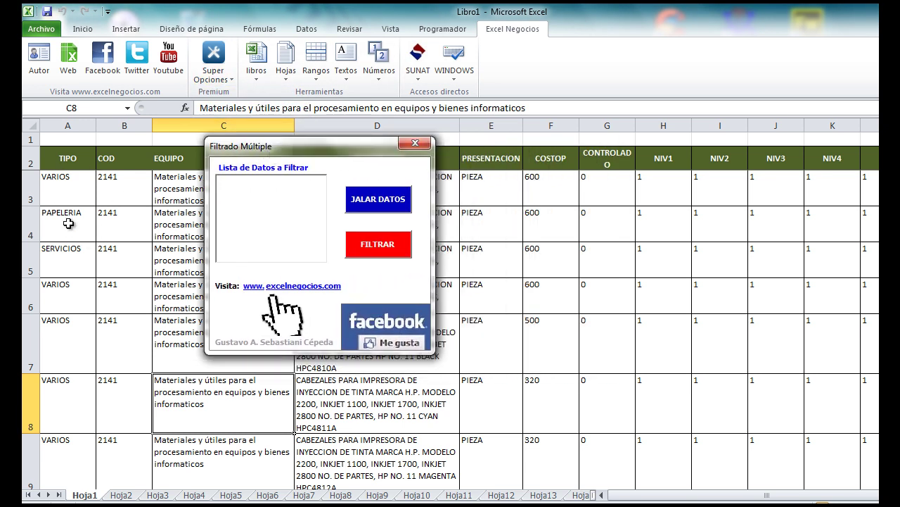
{"action": "left_click_drag", "start_coordinate": [74, 195], "coordinate": [68, 256]}
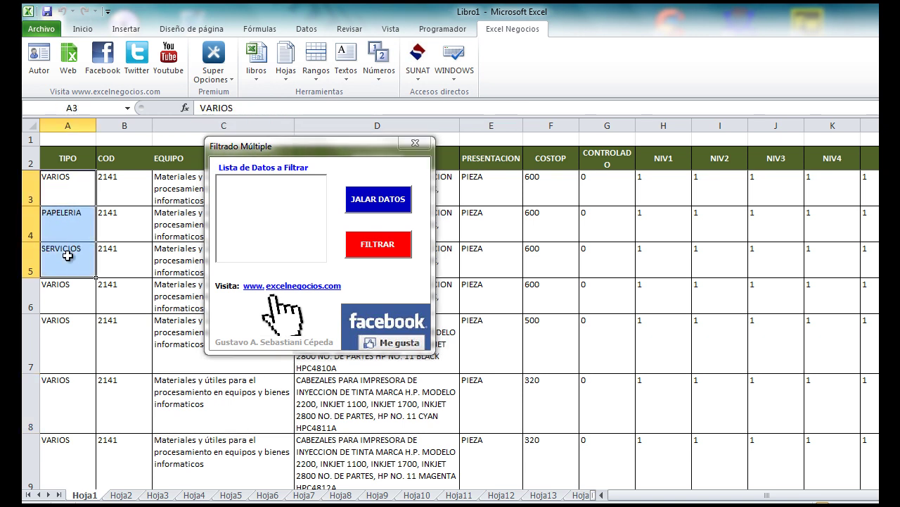
{"action": "left_click", "coordinate": [383, 203]}
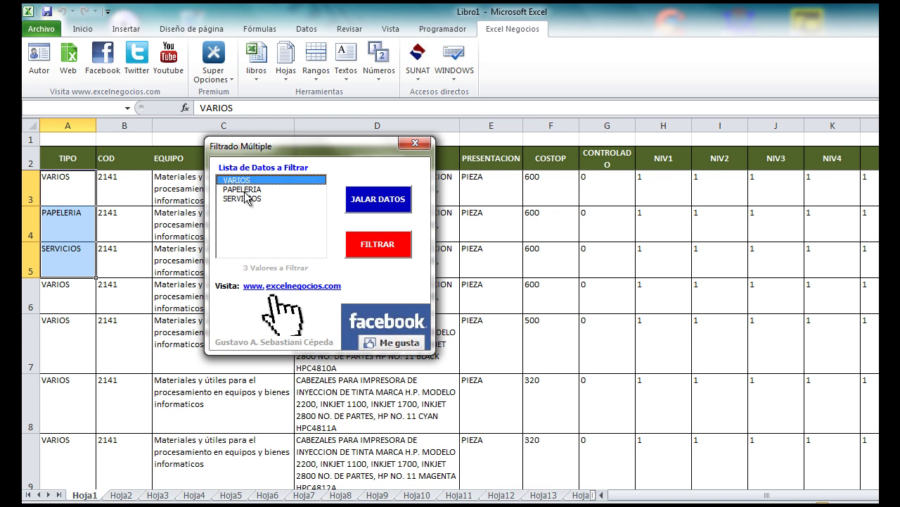
Step: Filter the TIPO column by those three values, verify the result, and close the dialog
{"action": "left_click", "coordinate": [245, 198]}
{"action": "left_click", "coordinate": [84, 153]}
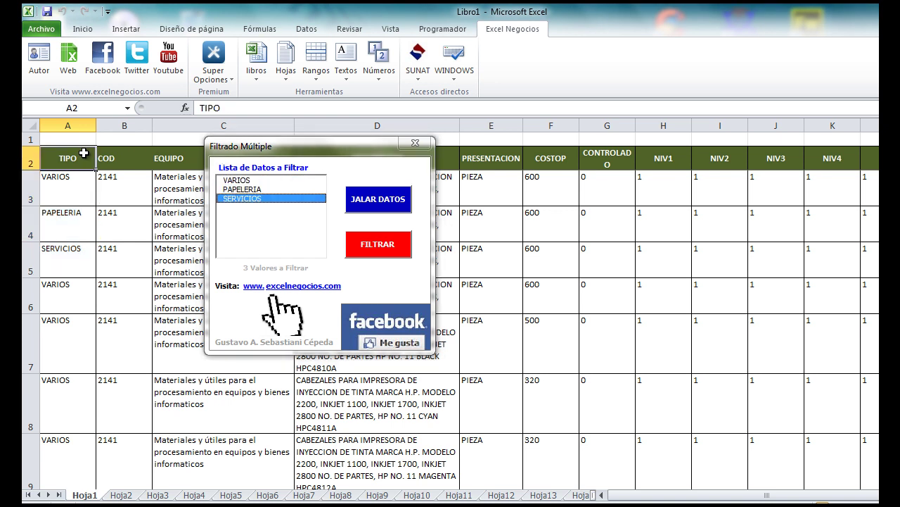
{"action": "left_click", "coordinate": [384, 249]}
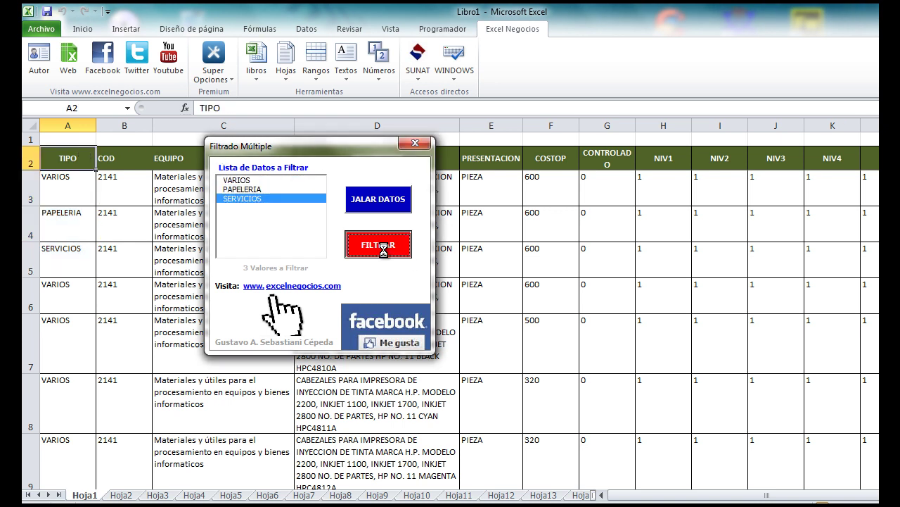
{"action": "left_click", "coordinate": [161, 236]}
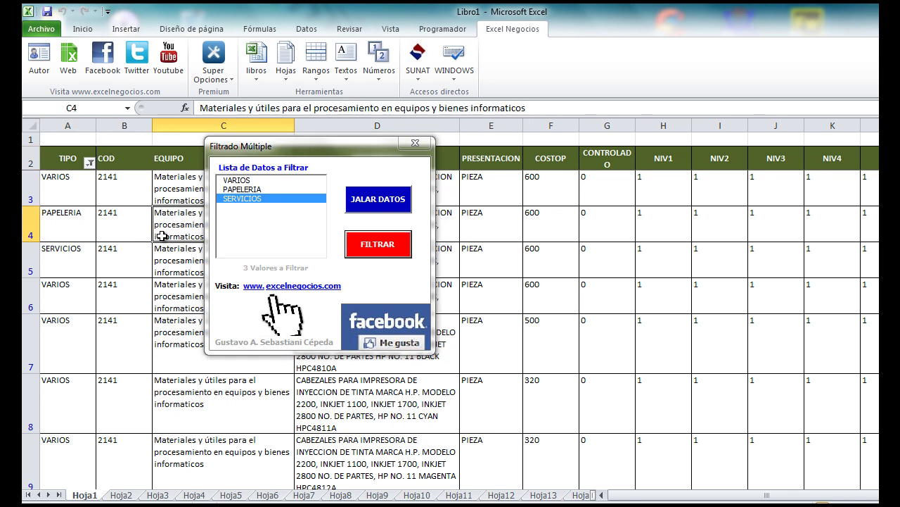
{"action": "left_click", "coordinate": [89, 162]}
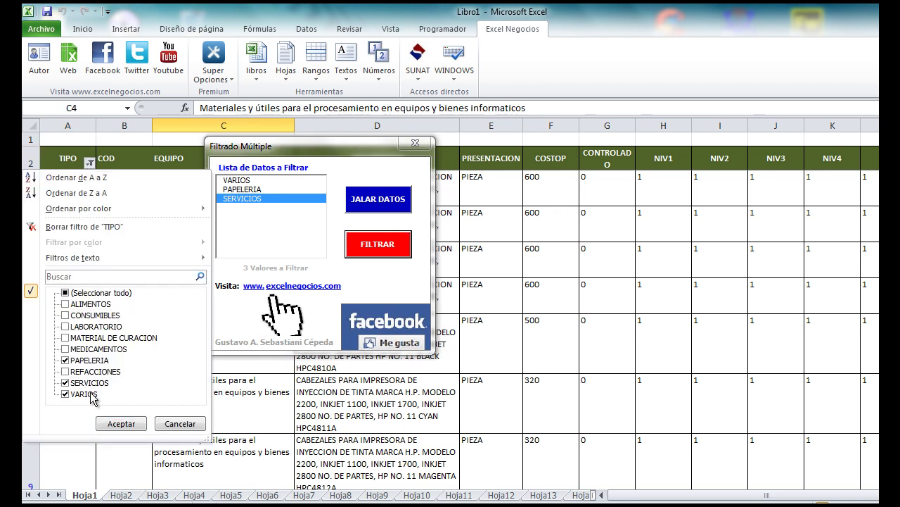
{"action": "left_click", "coordinate": [180, 423]}
{"action": "left_click", "coordinate": [415, 140]}
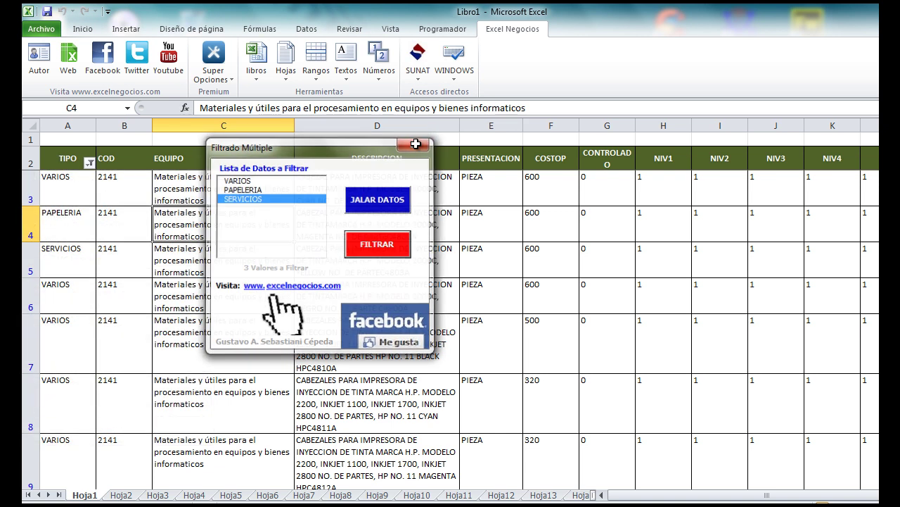
{"action": "left_click", "coordinate": [262, 283]}
Step: Turn off the Datos filter so all rows show, then select A3 and A5
{"action": "left_click", "coordinate": [307, 30]}
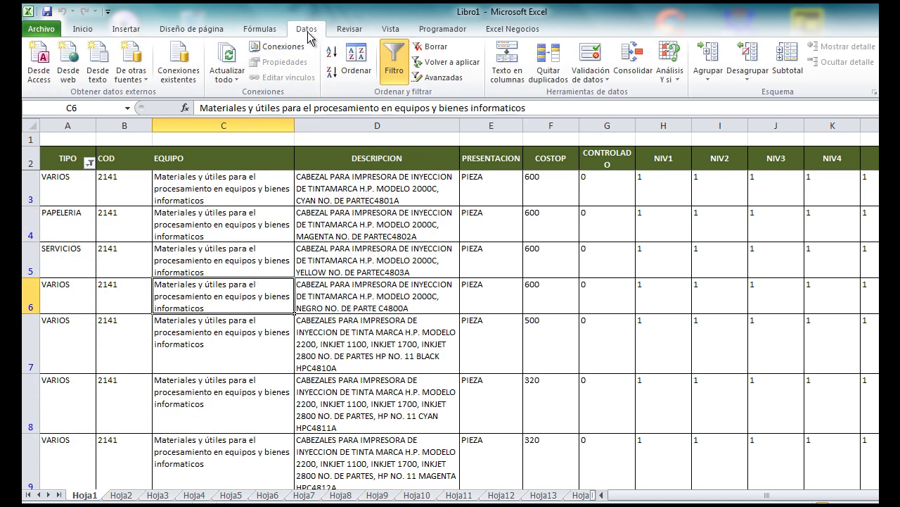
{"action": "left_click", "coordinate": [108, 234]}
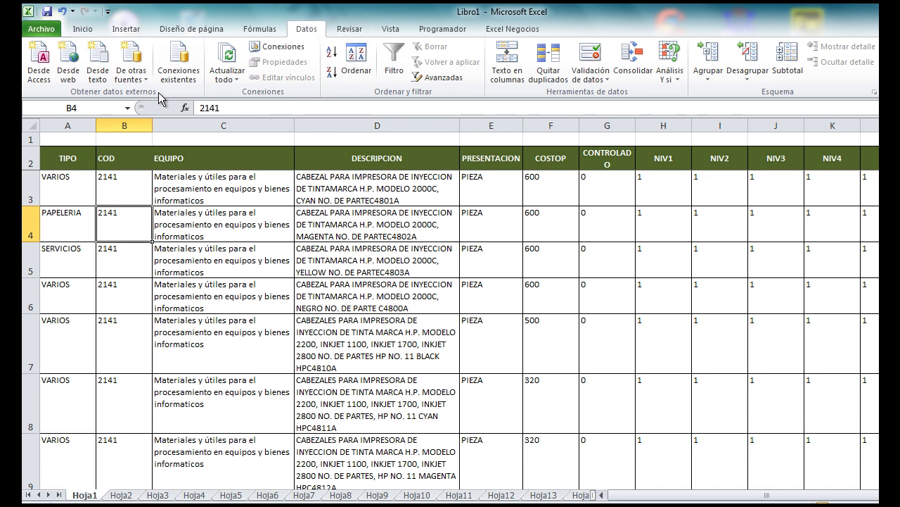
{"action": "left_click", "coordinate": [68, 190]}
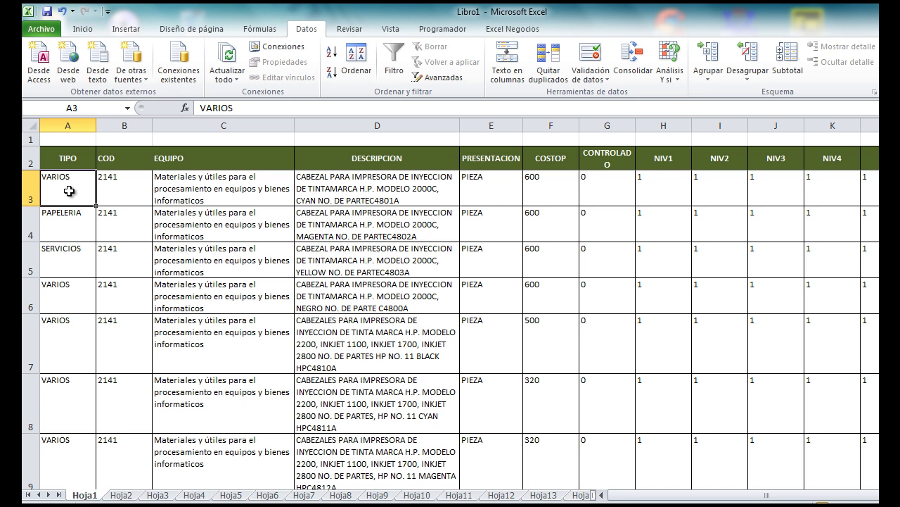
{"action": "left_click", "coordinate": [79, 264], "text": "ctrl"}
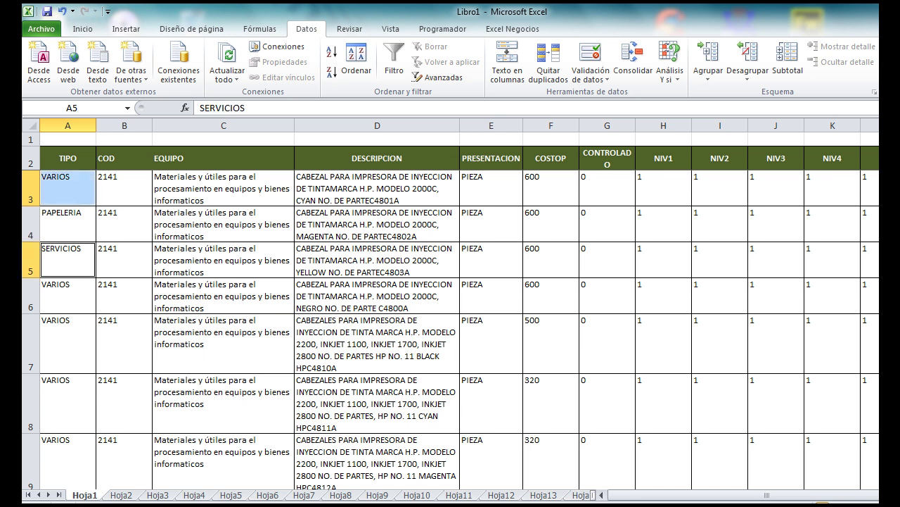
Step: Scroll down to row 204 and select the MATERIAL DE CURACION cell A204
{"action": "scroll", "coordinate": [451, 331], "scroll_direction": "down", "scroll_amount": 1}
{"action": "scroll", "coordinate": [450, 330], "scroll_direction": "down", "scroll_amount": 1}
{"action": "scroll", "coordinate": [450, 330], "scroll_direction": "down", "scroll_amount": 2}
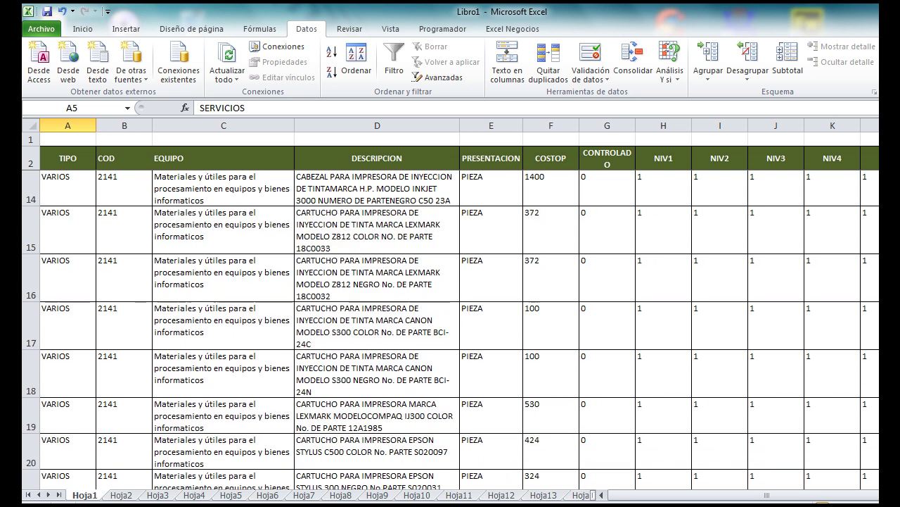
{"action": "scroll", "coordinate": [450, 331], "scroll_direction": "down", "scroll_amount": 2}
{"action": "scroll", "coordinate": [450, 331], "scroll_direction": "down", "scroll_amount": 2}
{"action": "scroll", "coordinate": [450, 331], "scroll_direction": "down", "scroll_amount": 3}
{"action": "scroll", "coordinate": [450, 331], "scroll_direction": "down", "scroll_amount": 3}
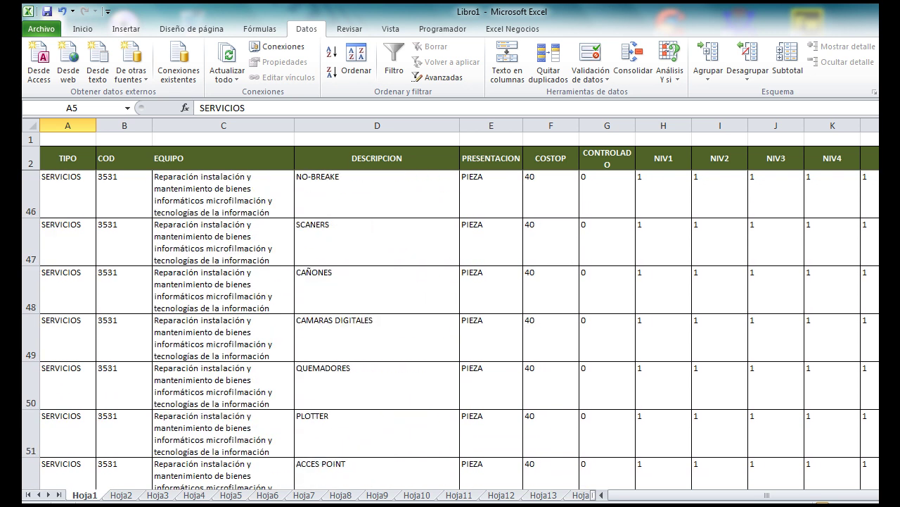
{"action": "scroll", "coordinate": [450, 331], "scroll_direction": "down", "scroll_amount": 2}
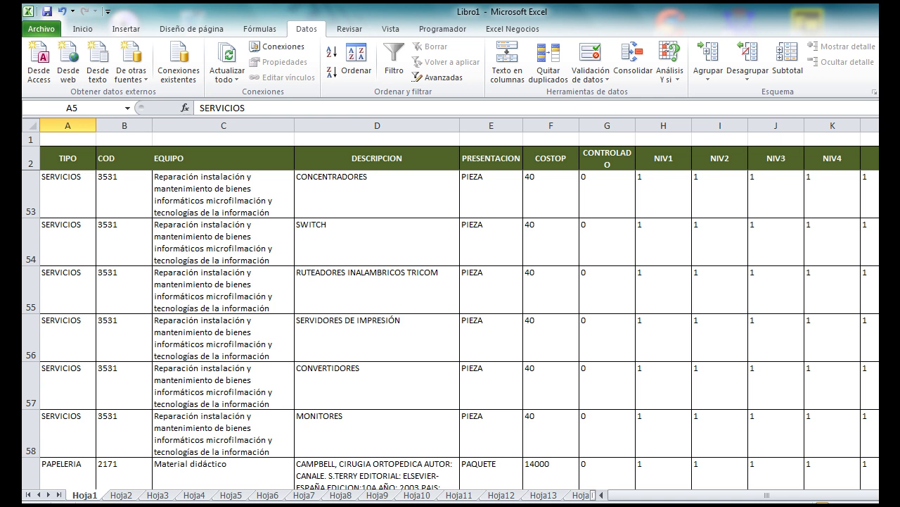
{"action": "scroll", "coordinate": [451, 330], "scroll_direction": "down", "scroll_amount": 1}
{"action": "scroll", "coordinate": [451, 331], "scroll_direction": "down", "scroll_amount": 20}
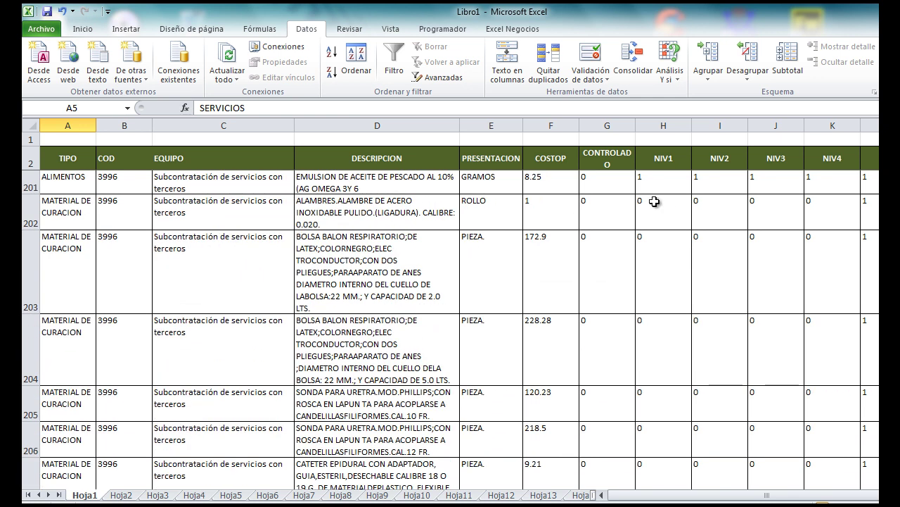
{"action": "left_click", "coordinate": [87, 338]}
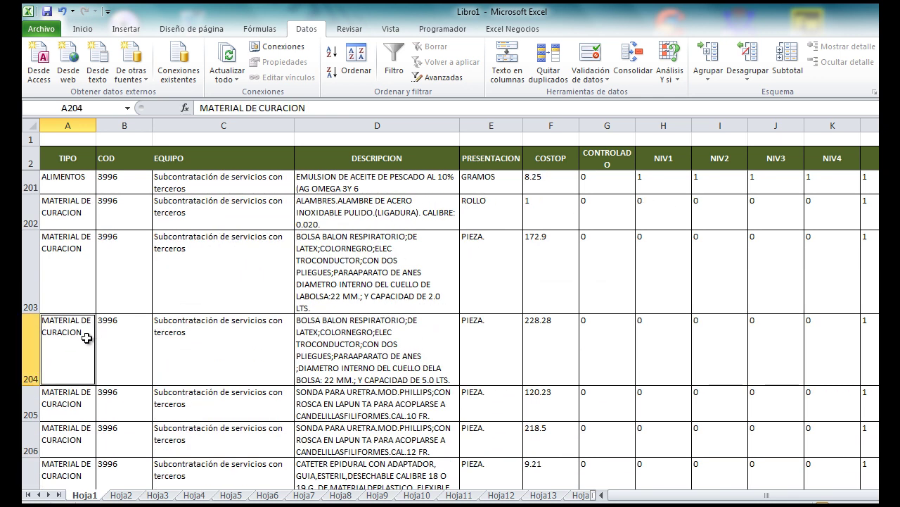
{"action": "left_click", "coordinate": [443, 29]}
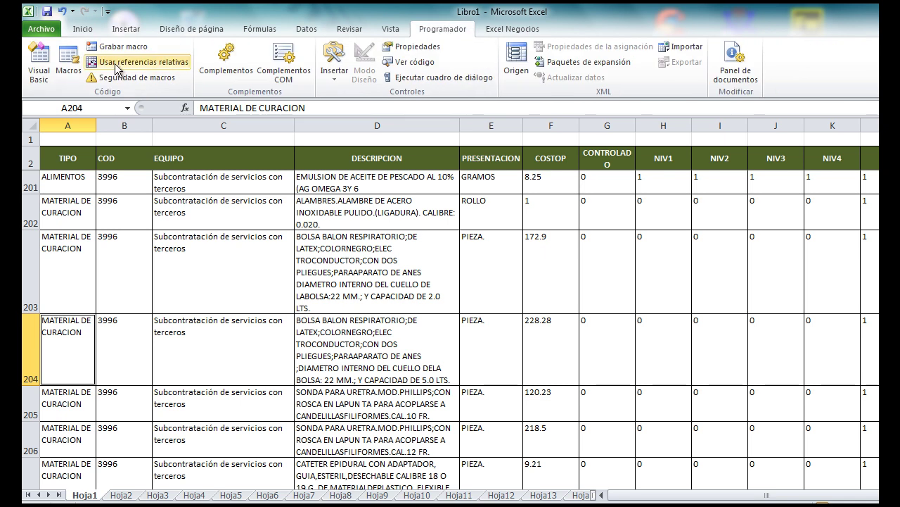
Step: Reopen Filtrado múltiple and pick VARIOS, SERVICIOS and MATERIAL DE CURACION as filter values
{"action": "left_click", "coordinate": [526, 29]}
{"action": "left_click", "coordinate": [223, 80]}
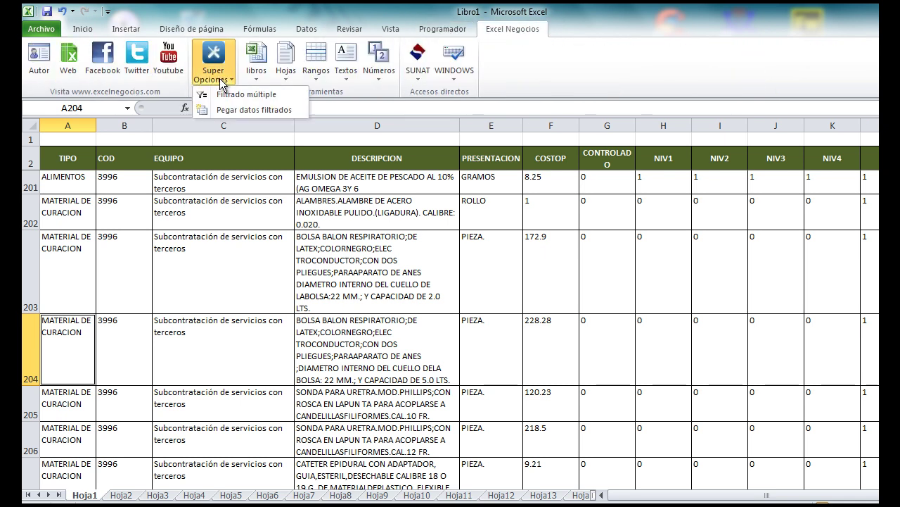
{"action": "left_click", "coordinate": [243, 92]}
{"action": "left_click", "coordinate": [529, 212]}
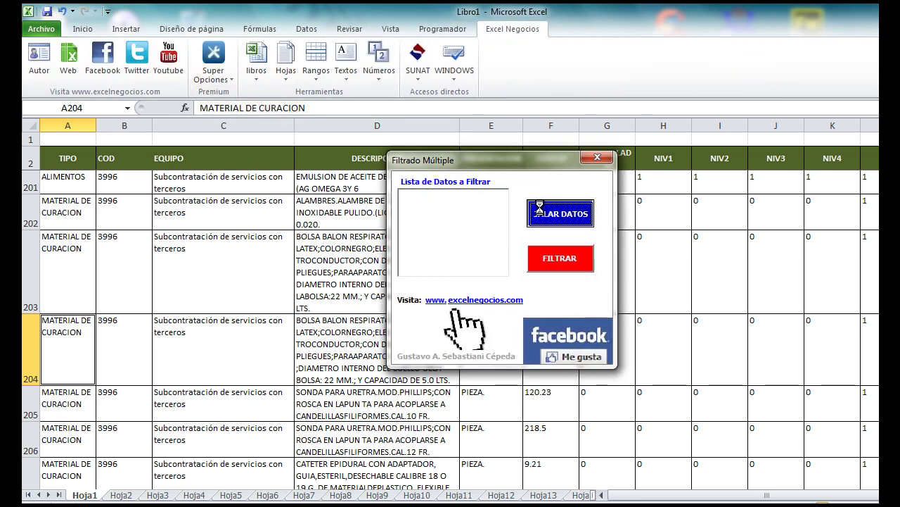
{"action": "left_click", "coordinate": [416, 195]}
{"action": "left_click", "coordinate": [425, 204]}
{"action": "left_click", "coordinate": [428, 213]}
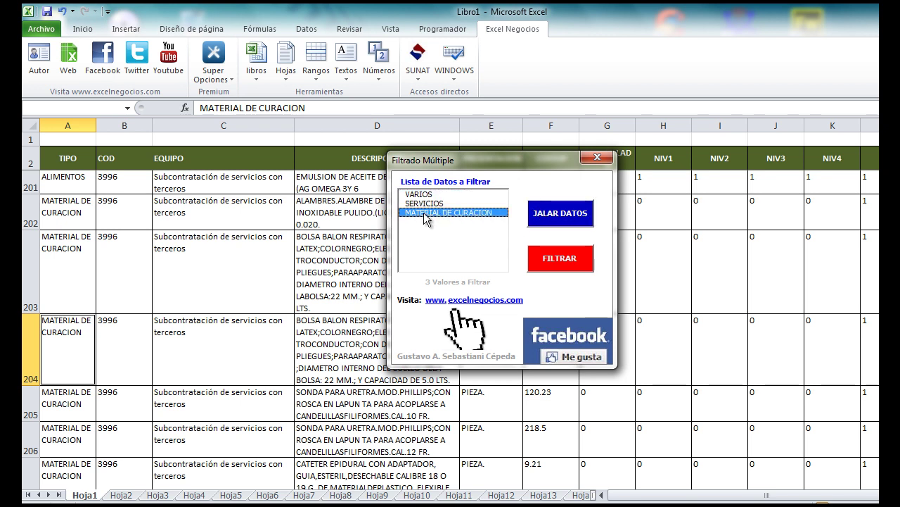
Step: Apply the filter to the TIPO header column, check the kept values, and close the dialog
{"action": "left_click", "coordinate": [76, 158]}
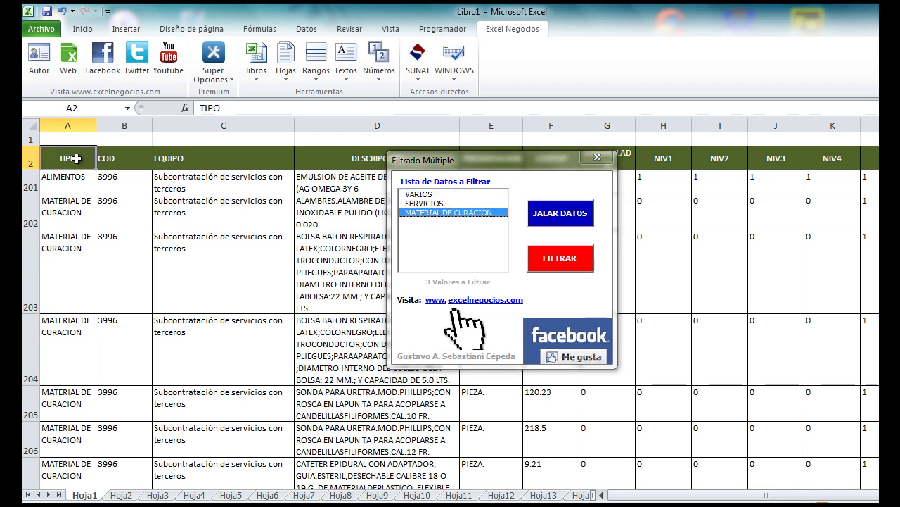
{"action": "left_click", "coordinate": [559, 267]}
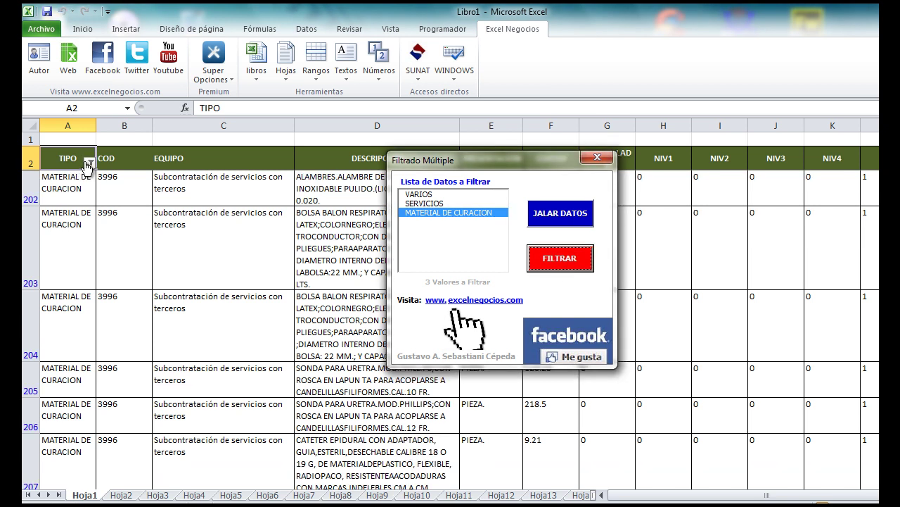
{"action": "left_click", "coordinate": [89, 162]}
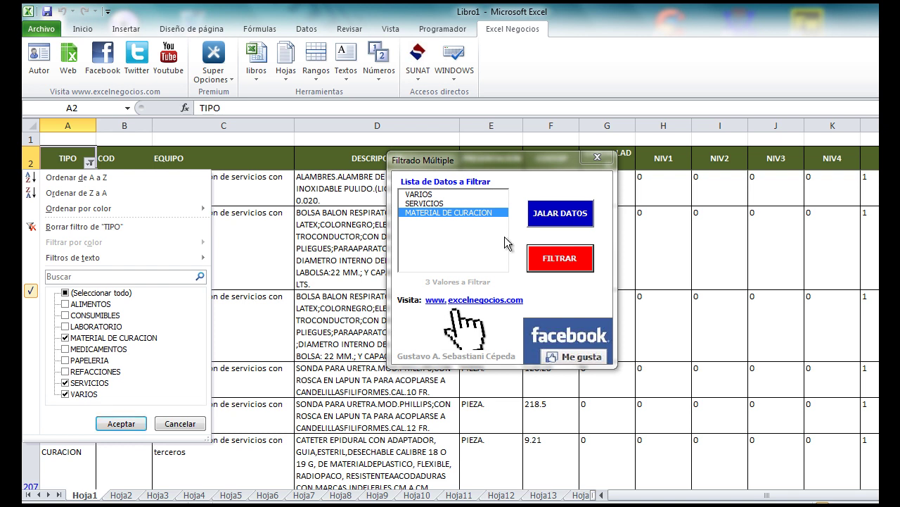
{"action": "left_click_drag", "start_coordinate": [506, 162], "coordinate": [423, 147]}
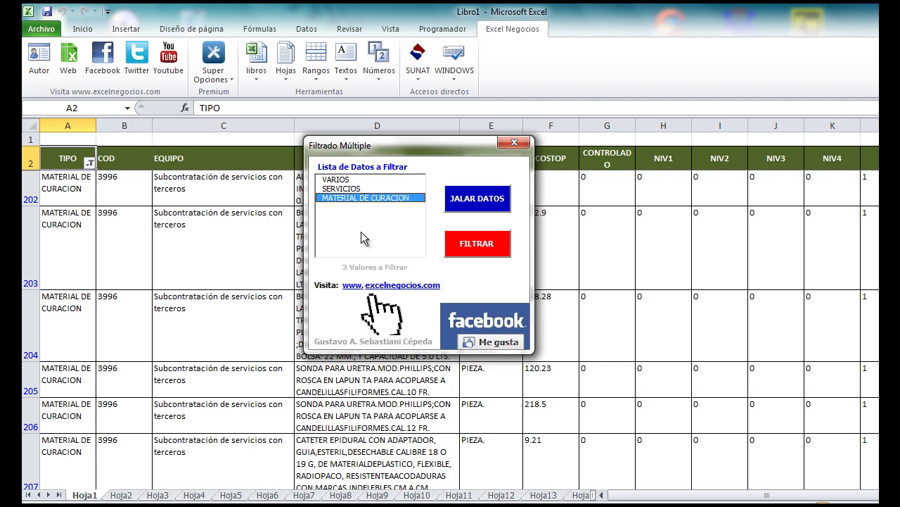
{"action": "left_click", "coordinate": [514, 143]}
{"action": "left_click", "coordinate": [306, 29]}
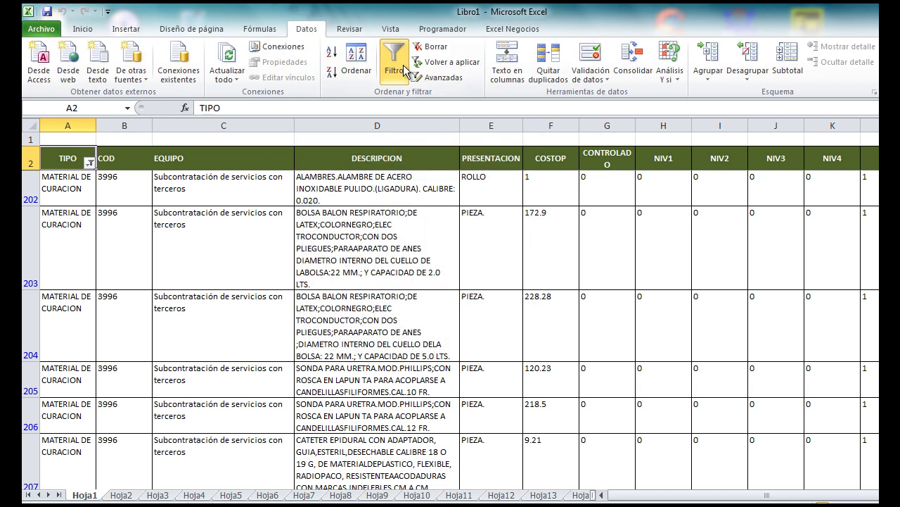
Step: Clear the filter so all rows return, then jump back to the top of the sheet
{"action": "left_click", "coordinate": [395, 64]}
{"action": "left_click", "coordinate": [324, 279]}
{"action": "left_click", "coordinate": [514, 31]}
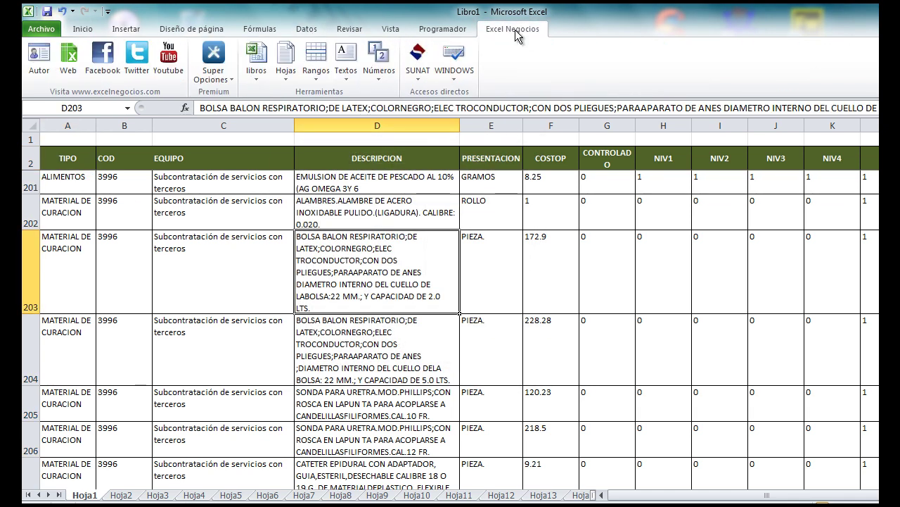
{"action": "key", "text": "ctrl+Home"}
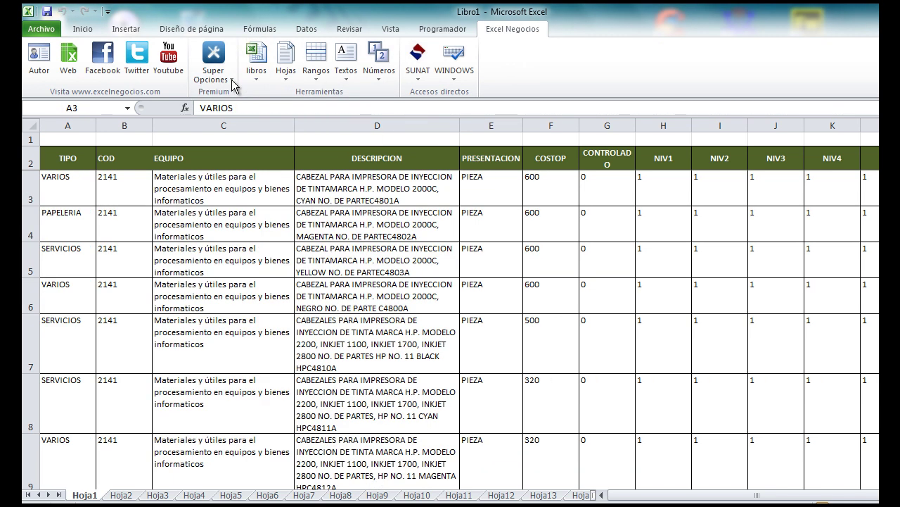
{"action": "left_click", "coordinate": [231, 79]}
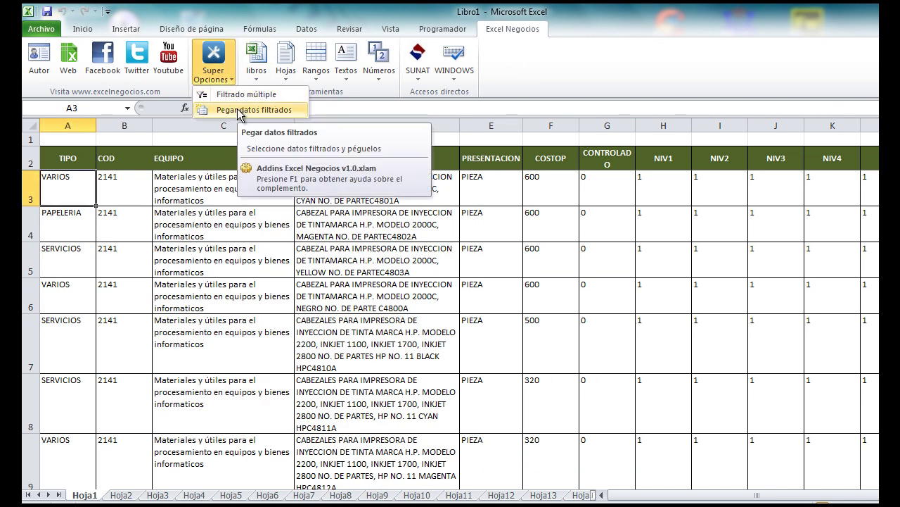
{"action": "key", "text": "Escape"}
Step: Select column A from the TIPO header down and turn on a fresh AutoFilter
{"action": "left_click", "coordinate": [63, 163]}
{"action": "key", "text": "ctrl+shift+Down"}
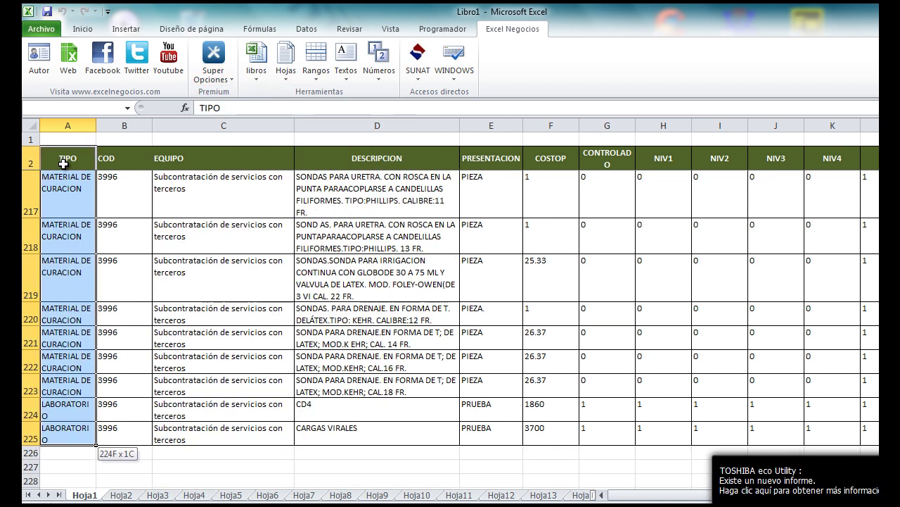
{"action": "left_click", "coordinate": [305, 29]}
{"action": "left_click", "coordinate": [394, 58]}
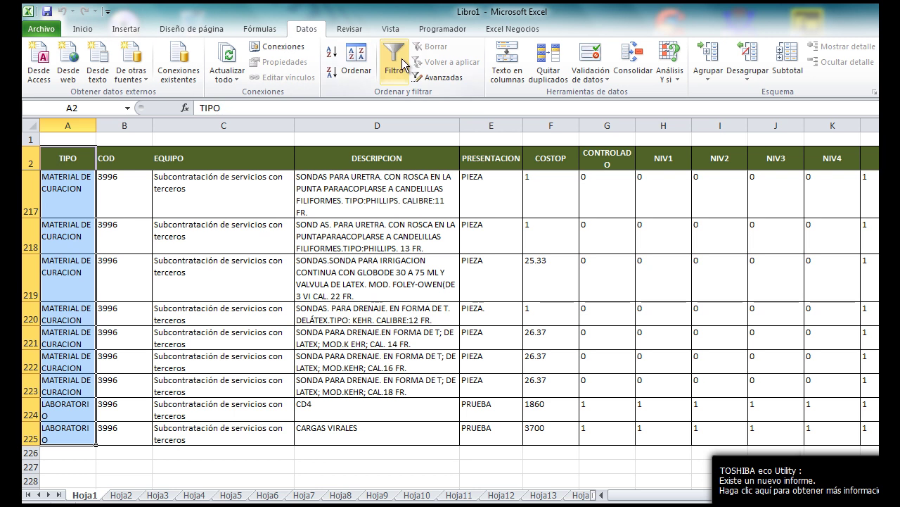
Step: Filter the TIPO column to show only the VARIOS rows
{"action": "left_click", "coordinate": [90, 163]}
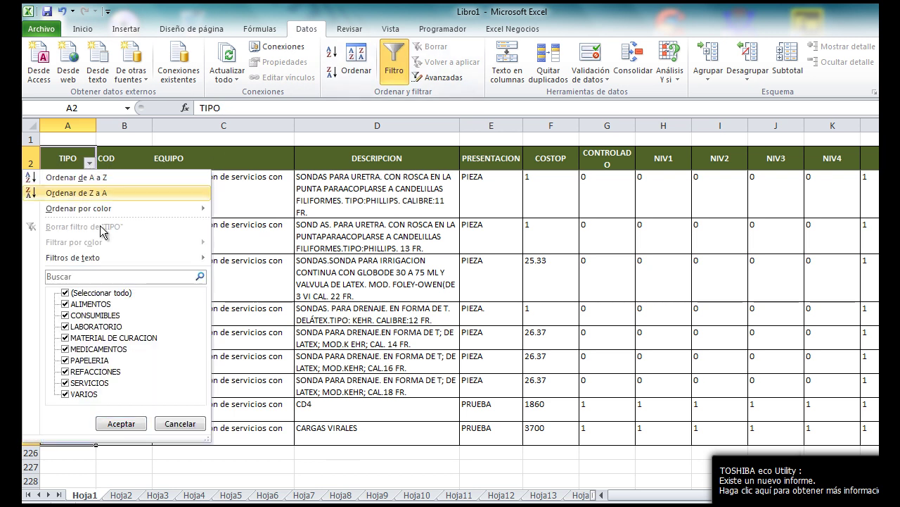
{"action": "left_click", "coordinate": [105, 293]}
{"action": "left_click", "coordinate": [95, 394]}
{"action": "left_click", "coordinate": [116, 422]}
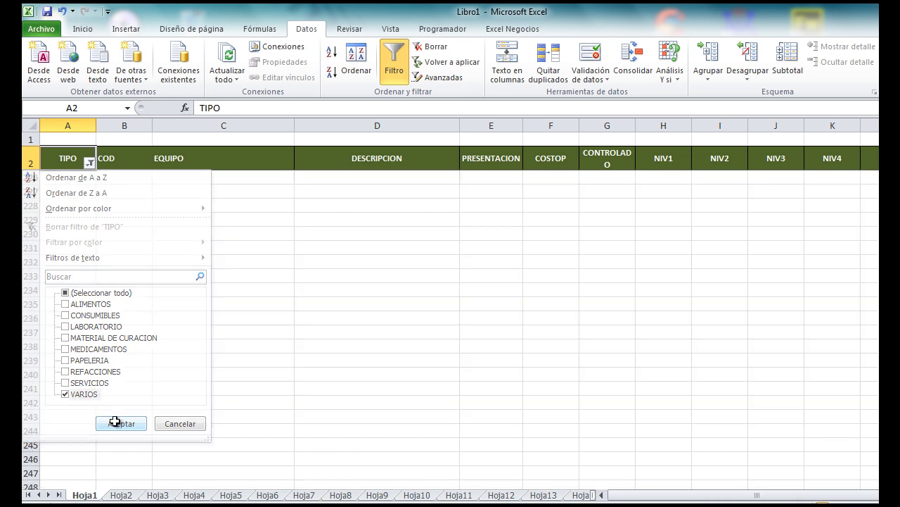
Step: Copy the visible COSTOP values from F3 downward and paste them at N3
{"action": "key", "text": "Down"}
{"action": "key", "text": "Down"}
{"action": "key", "text": "Down"}
{"action": "key", "text": "Up"}
{"action": "key", "text": "Up"}
{"action": "key", "text": "Right"}
{"action": "key", "text": "Right"}
{"action": "key", "text": "Right"}
{"action": "key", "text": "Right"}
{"action": "key", "text": "Left"}
{"action": "key", "text": "Right"}
{"action": "key", "text": "Right"}
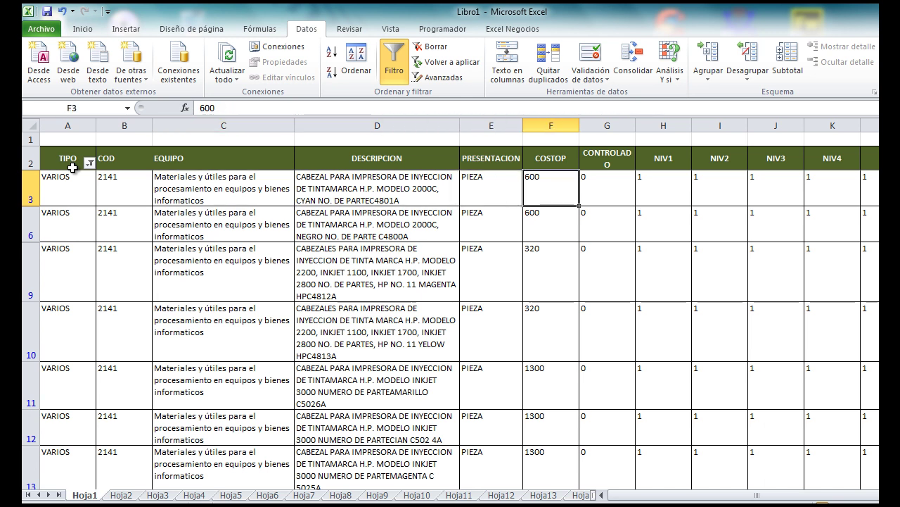
{"action": "key", "text": "Up"}
{"action": "key", "text": "Down"}
{"action": "key", "text": "Down"}
{"action": "key", "text": "Down"}
{"action": "key", "text": "Up"}
{"action": "key", "text": "Up"}
{"action": "key", "text": "shift+Down"}
{"action": "key", "text": "shift+Down"}
{"action": "key", "text": "shift+Down"}
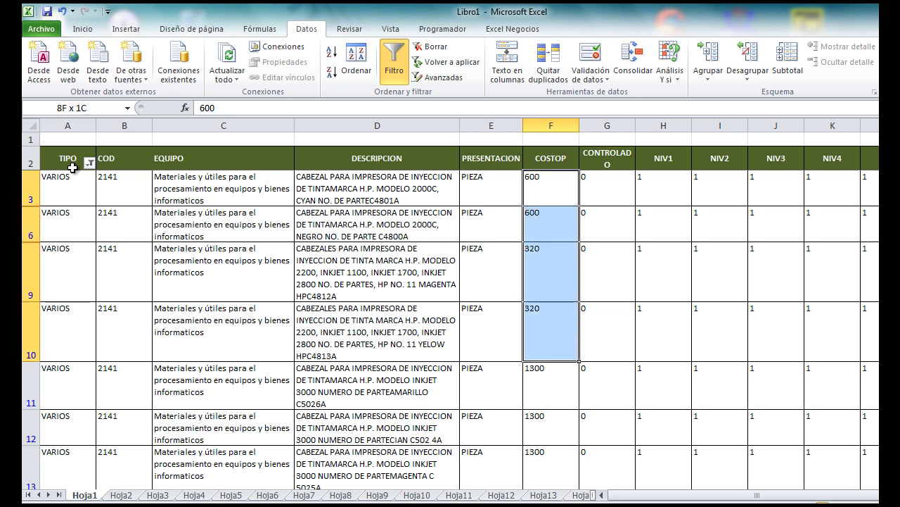
{"action": "key", "text": "shift+Down"}
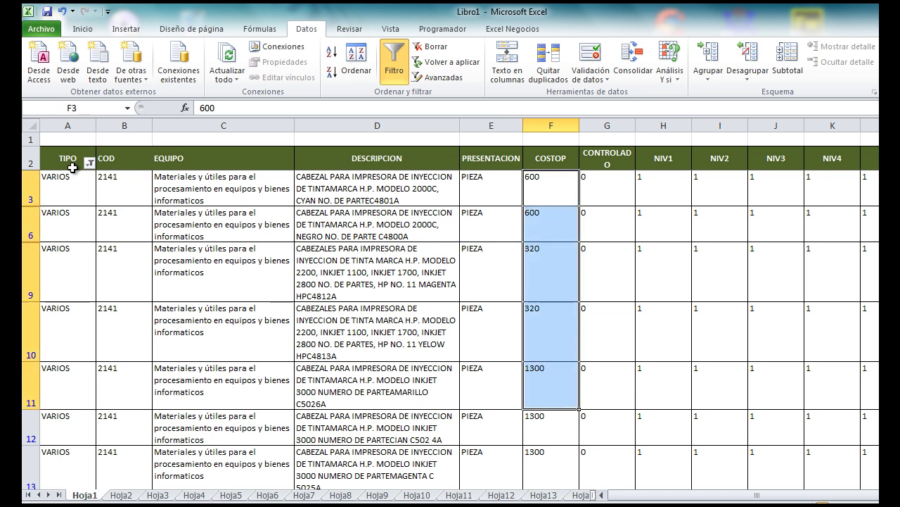
{"action": "key", "text": "ctrl+c"}
{"action": "key", "text": "Right"}
{"action": "key", "text": "Right"}
{"action": "key", "text": "Right"}
{"action": "key", "text": "Right"}
{"action": "key", "text": "Right"}
{"action": "key", "text": "Right"}
{"action": "key", "text": "Right"}
{"action": "key", "text": "Right"}
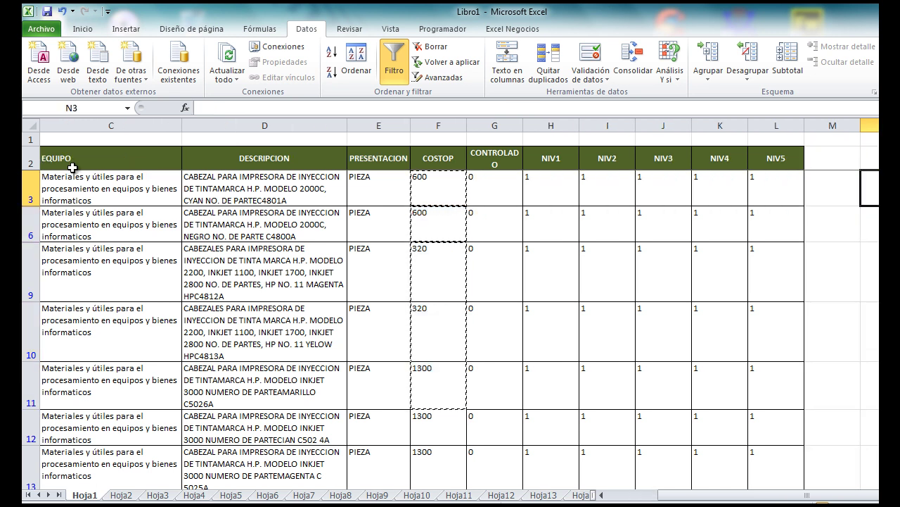
{"action": "scroll", "coordinate": [72, 166], "scroll_direction": "right", "scroll_amount": 1}
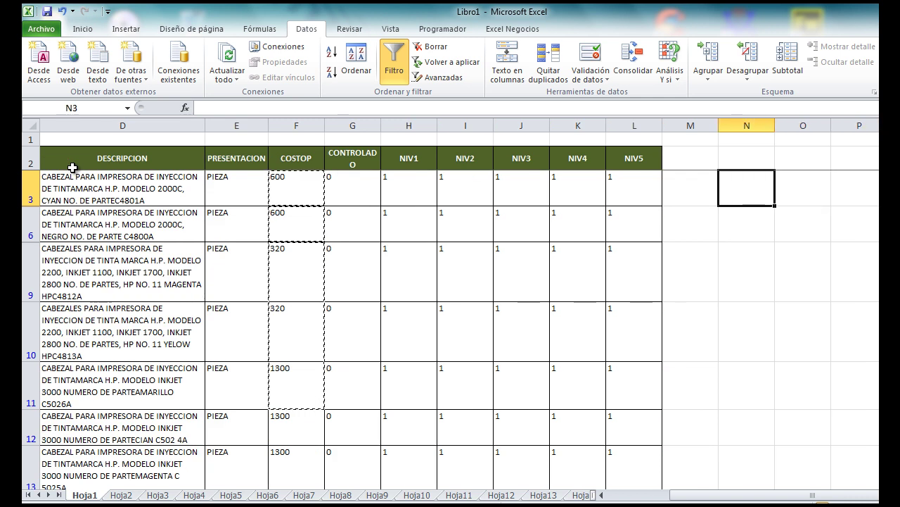
{"action": "key", "text": "ctrl+v"}
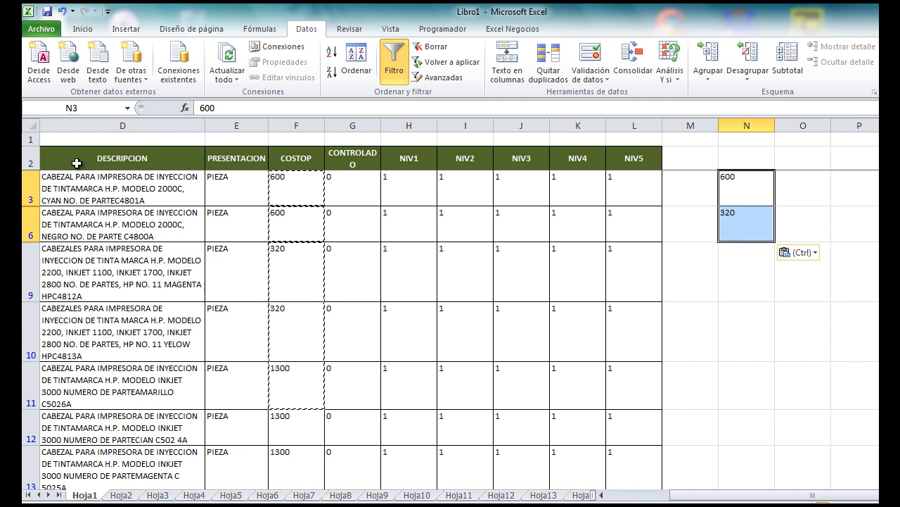
Step: Compare the pasted values with column F, then delete the contents of column N
{"action": "left_click", "coordinate": [748, 176]}
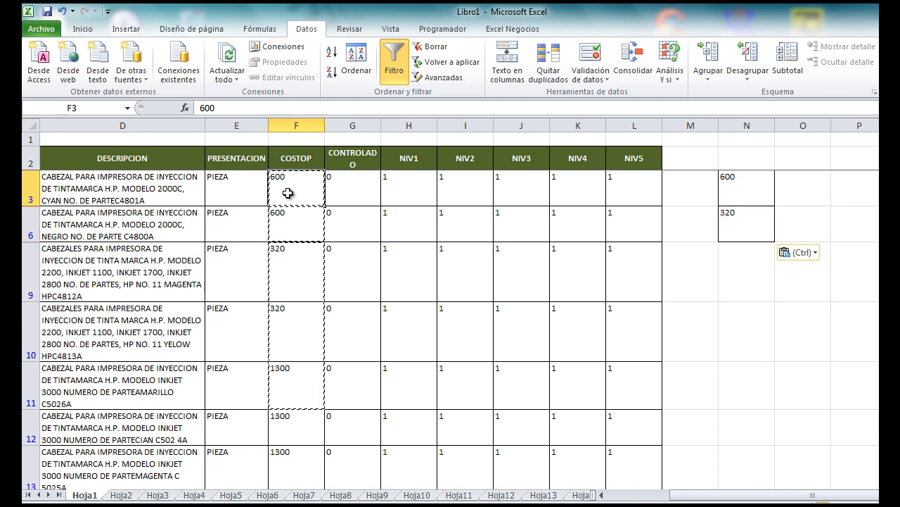
{"action": "left_click", "coordinate": [756, 215]}
{"action": "left_click", "coordinate": [284, 227]}
{"action": "left_click", "coordinate": [746, 125]}
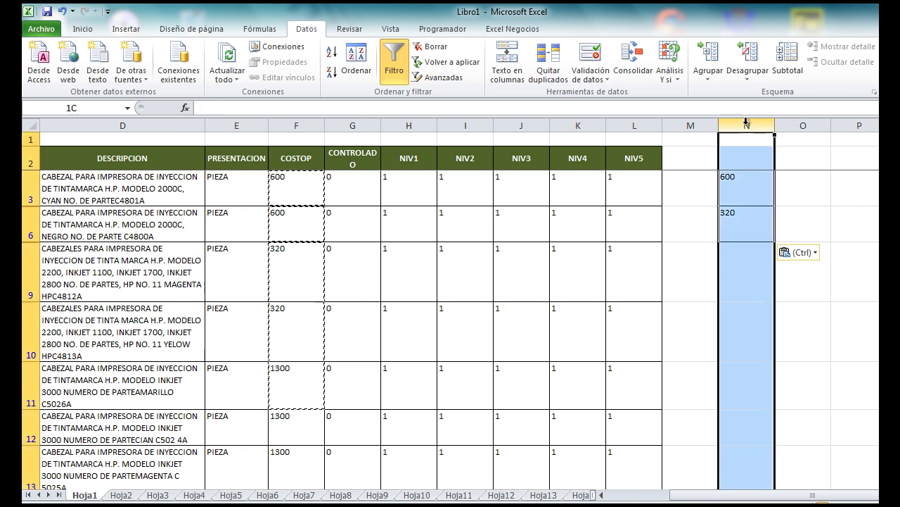
{"action": "key", "text": "Delete"}
{"action": "key", "text": "Left"}
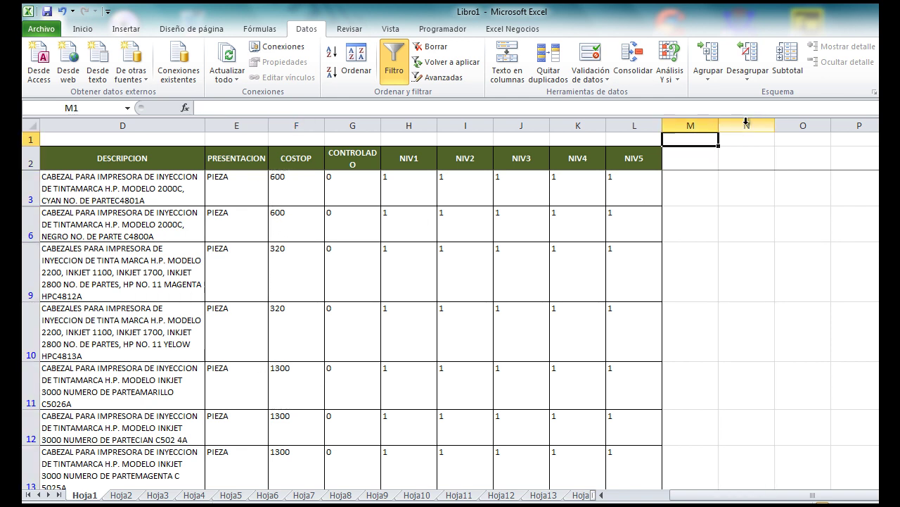
{"action": "key", "text": "Home"}
{"action": "key", "text": "Down"}
{"action": "key", "text": "Down"}
{"action": "key", "text": "Down"}
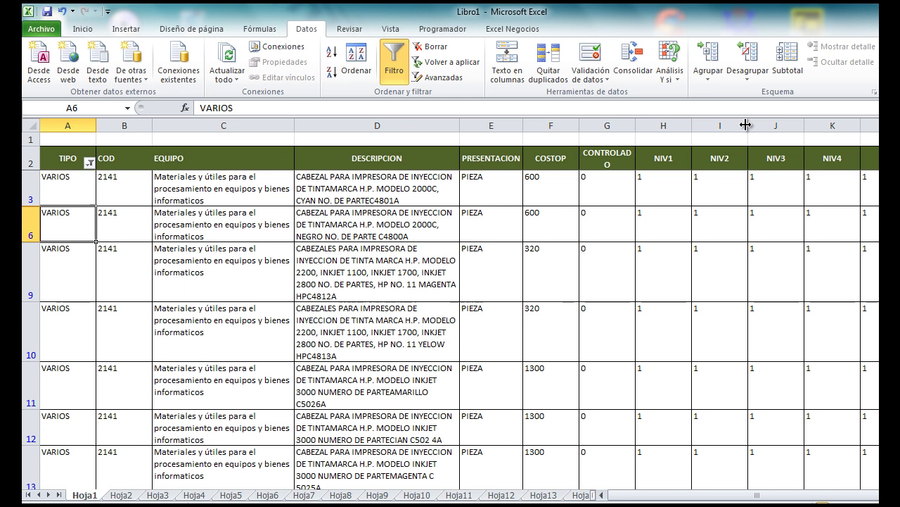
Step: Open the filtered-data paste tool and load the COSTOP values F3:F11, including 1300
{"action": "left_click", "coordinate": [512, 28]}
{"action": "left_click", "coordinate": [217, 83]}
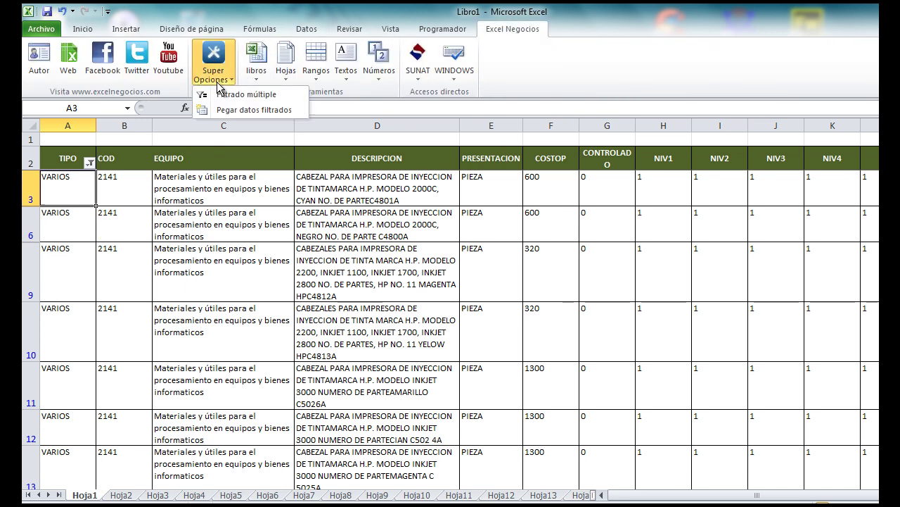
{"action": "left_click", "coordinate": [239, 111]}
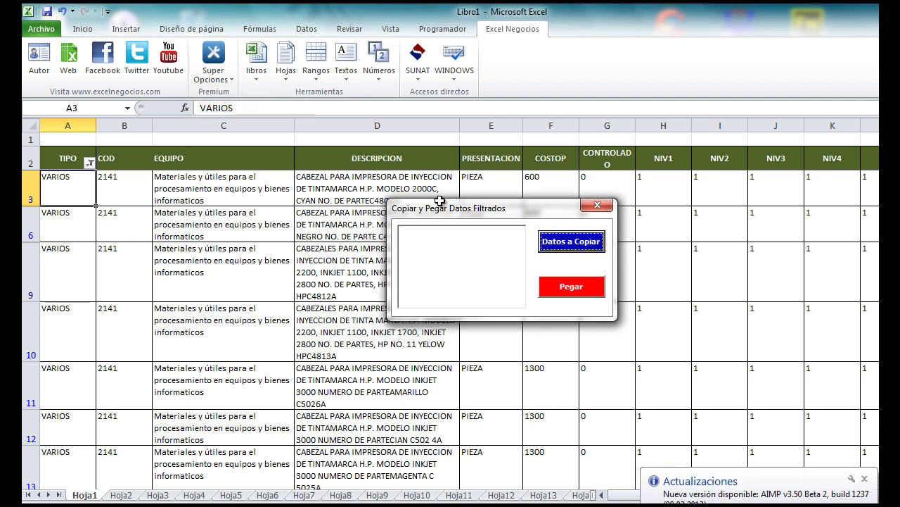
{"action": "left_click_drag", "start_coordinate": [455, 212], "coordinate": [325, 228]}
{"action": "mouse_move", "coordinate": [545, 188]}
{"action": "left_mouse_down"}
{"action": "mouse_move", "coordinate": [568, 367]}
{"action": "mouse_move", "coordinate": [567, 325]}
{"action": "left_mouse_up"}
{"action": "left_click", "coordinate": [394, 245]}
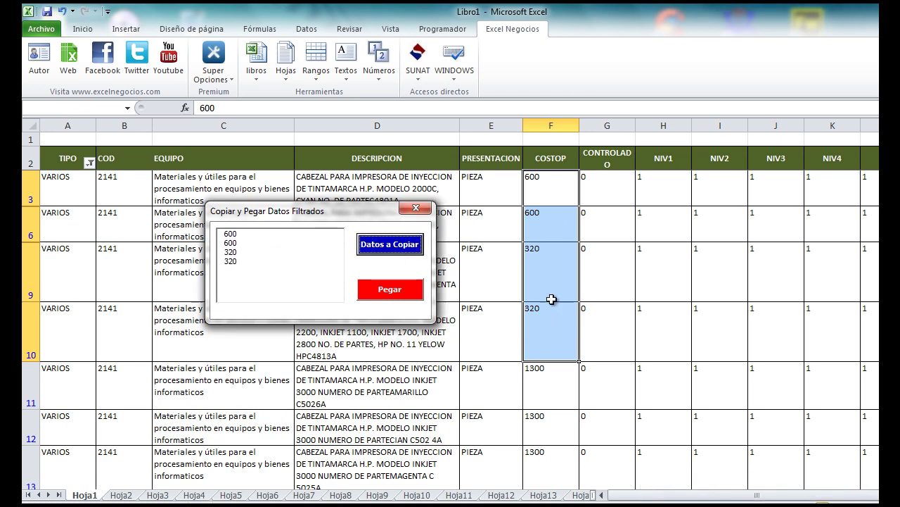
{"action": "left_click", "coordinate": [560, 386], "text": "shift"}
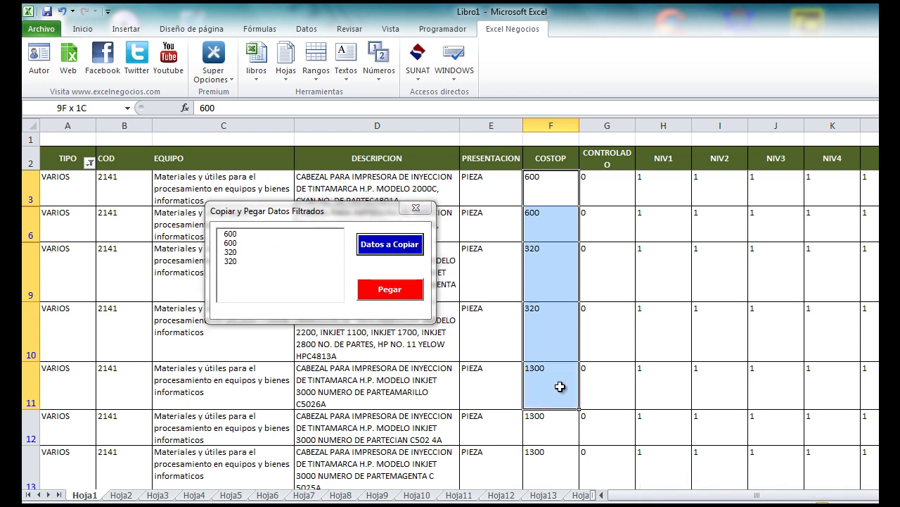
{"action": "left_click", "coordinate": [381, 250]}
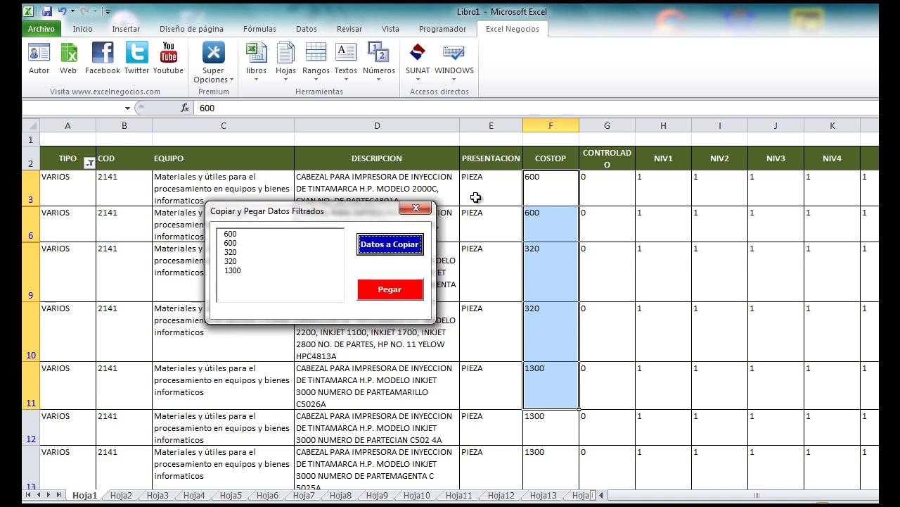
Step: Paste 600, 600, 320, 320, 1300 into N3 and check them against column F
{"action": "left_click_drag", "start_coordinate": [351, 213], "coordinate": [669, 204]}
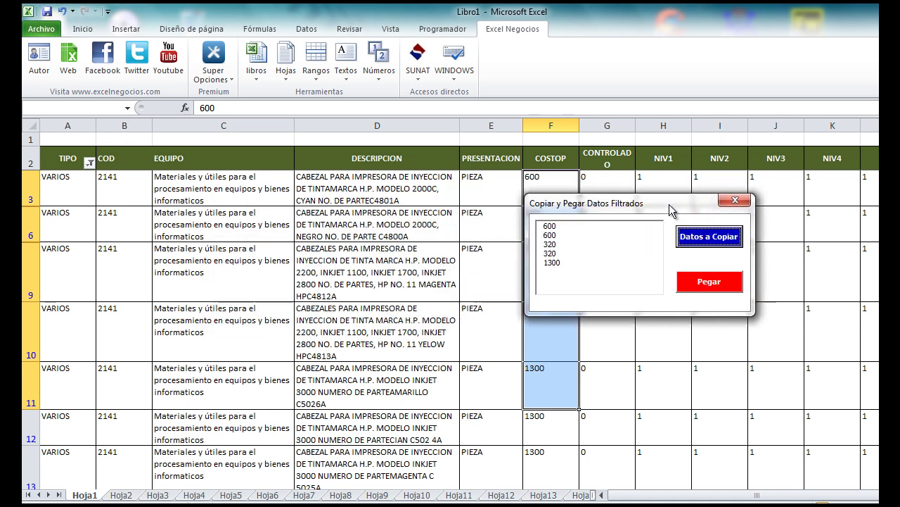
{"action": "left_click", "coordinate": [869, 186]}
{"action": "key", "text": "Right"}
{"action": "key", "text": "Right"}
{"action": "key", "text": "Right"}
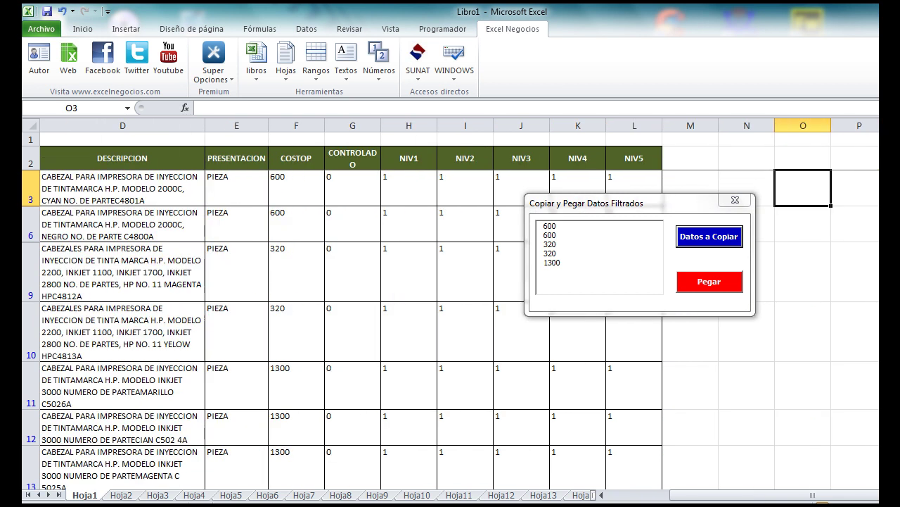
{"action": "left_click_drag", "start_coordinate": [701, 200], "coordinate": [496, 159]}
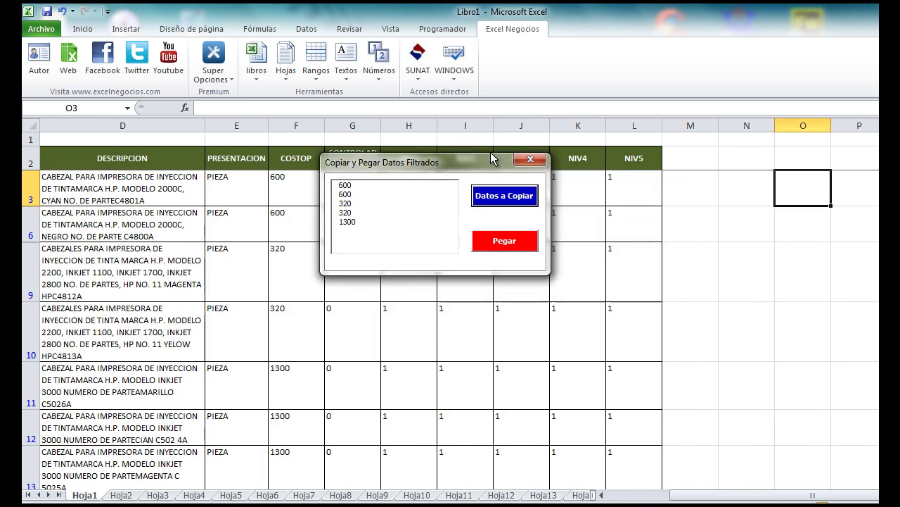
{"action": "left_click", "coordinate": [721, 180]}
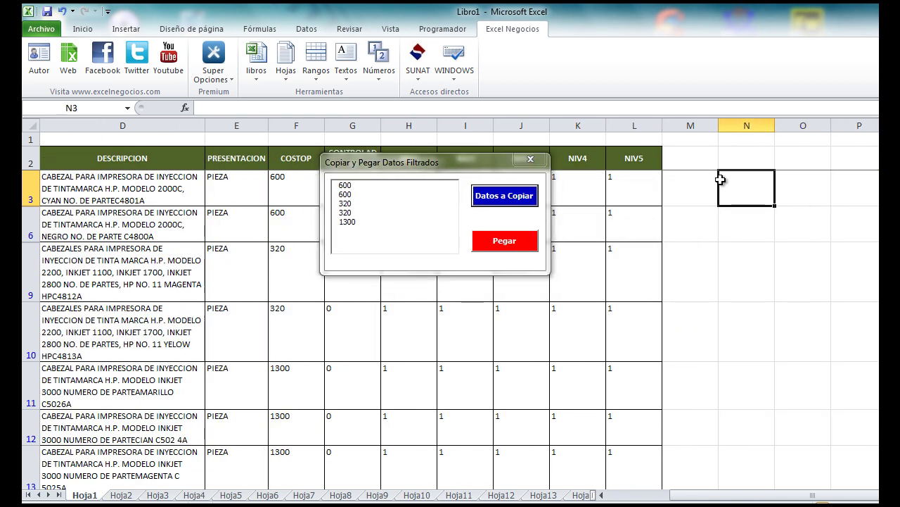
{"action": "left_click", "coordinate": [531, 243]}
{"action": "left_click", "coordinate": [752, 196]}
{"action": "left_click", "coordinate": [751, 225]}
{"action": "left_click", "coordinate": [758, 295]}
{"action": "left_click", "coordinate": [759, 198]}
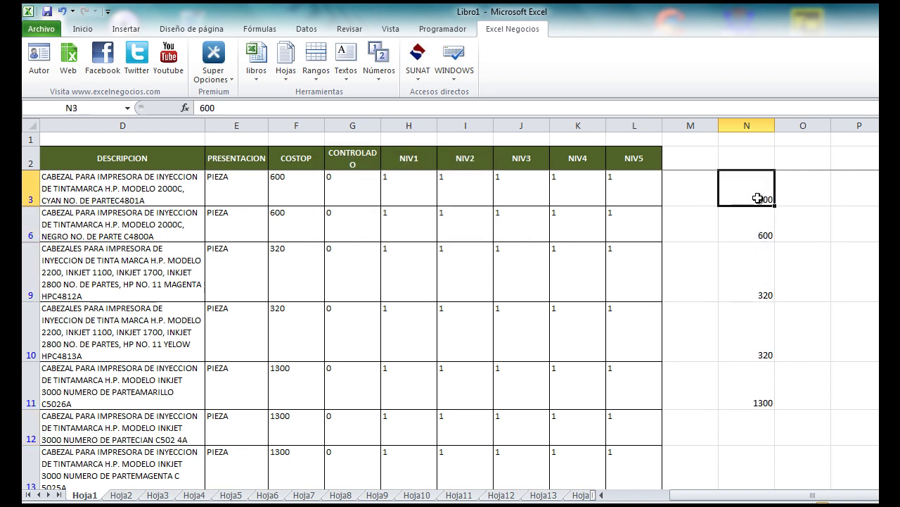
{"action": "left_click", "coordinate": [303, 192]}
{"action": "left_click", "coordinate": [303, 286]}
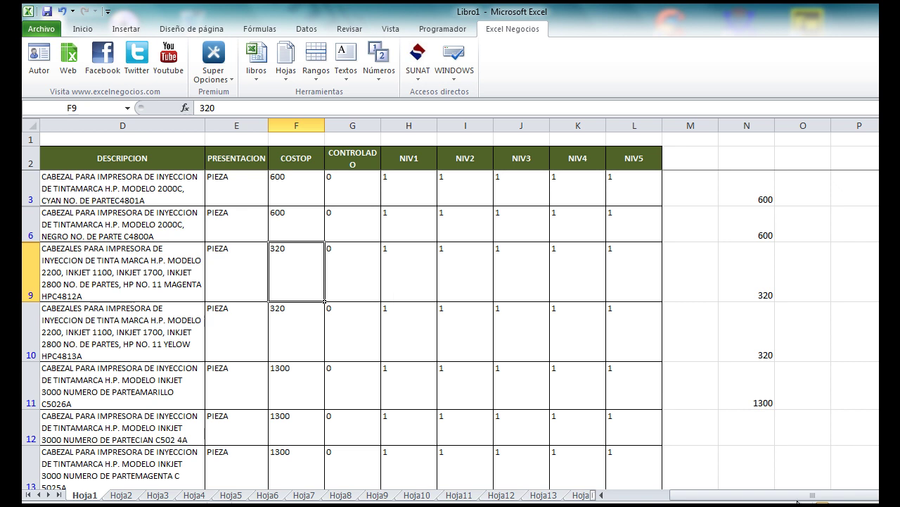
{"action": "left_click_drag", "start_coordinate": [797, 494], "coordinate": [675, 495]}
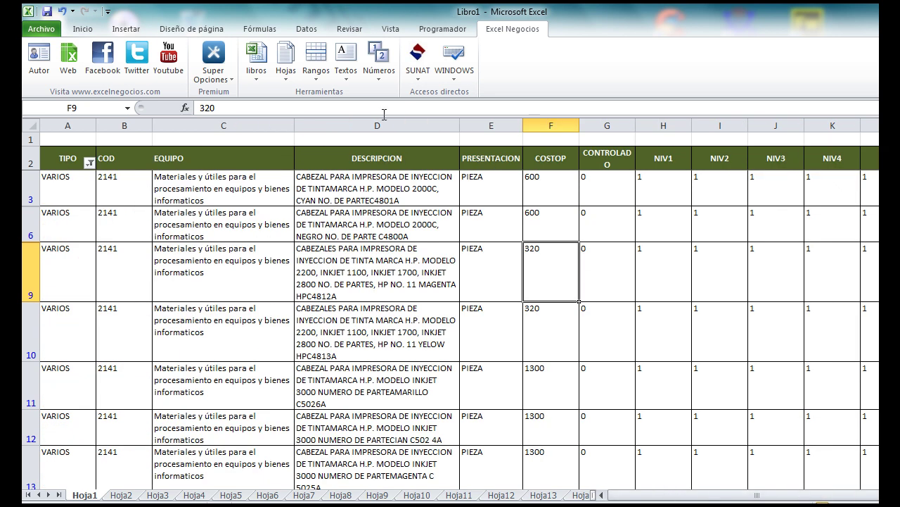
Step: Turn off the Datos filter so all table rows show again
{"action": "left_click", "coordinate": [307, 28]}
{"action": "left_click", "coordinate": [394, 63]}
{"action": "left_click_drag", "start_coordinate": [329, 225], "coordinate": [97, 270]}
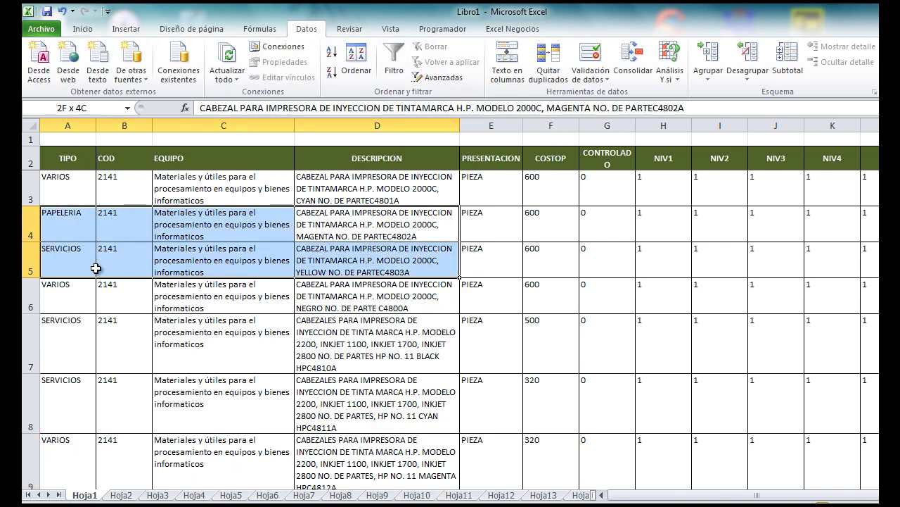
{"action": "left_click", "coordinate": [304, 188]}
Step: Switch to the empty Hoja2 sheet and select C2 as the list's starting cell
{"action": "left_click", "coordinate": [533, 29]}
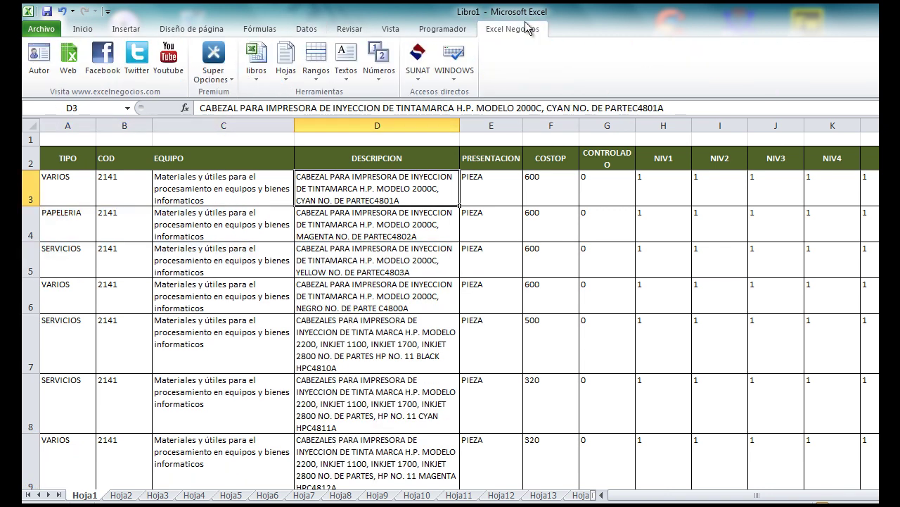
{"action": "left_click", "coordinate": [256, 70]}
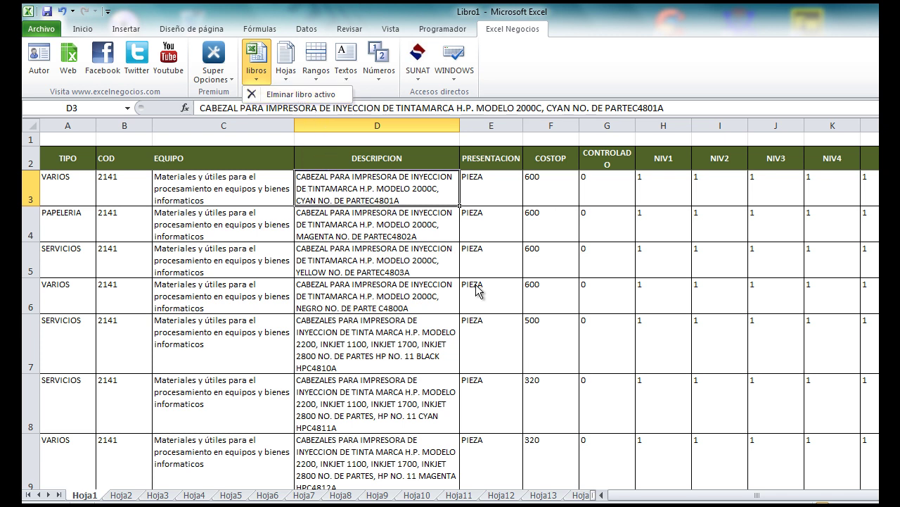
{"action": "left_click", "coordinate": [287, 77]}
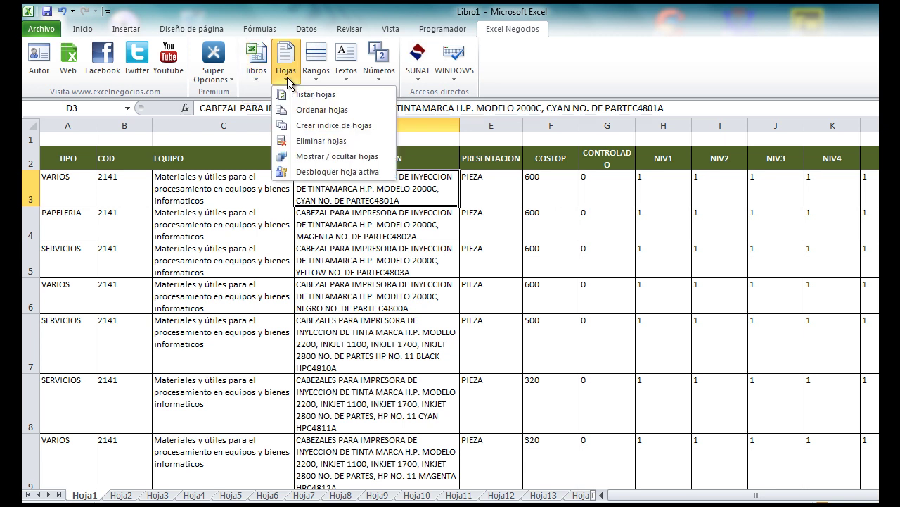
{"action": "left_click", "coordinate": [287, 77]}
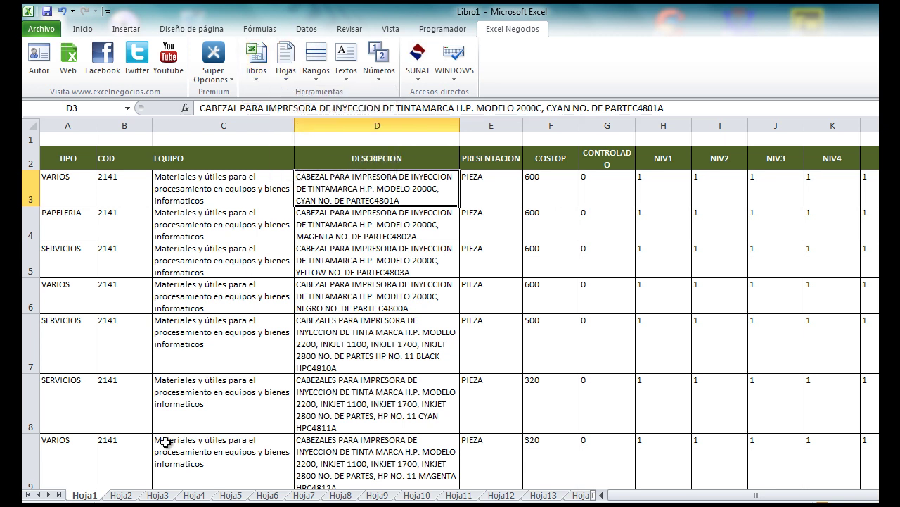
{"action": "left_click", "coordinate": [121, 495]}
{"action": "left_click", "coordinate": [261, 257]}
{"action": "left_click", "coordinate": [287, 74]}
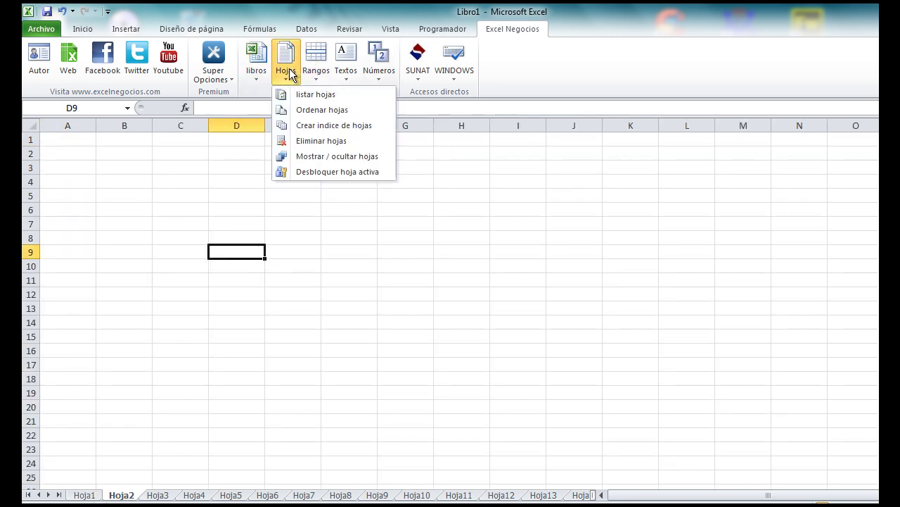
{"action": "left_click", "coordinate": [218, 192]}
{"action": "key", "text": "Right"}
{"action": "key", "text": "Right"}
{"action": "key", "text": "Up"}
{"action": "key", "text": "Up"}
{"action": "key", "text": "Up"}
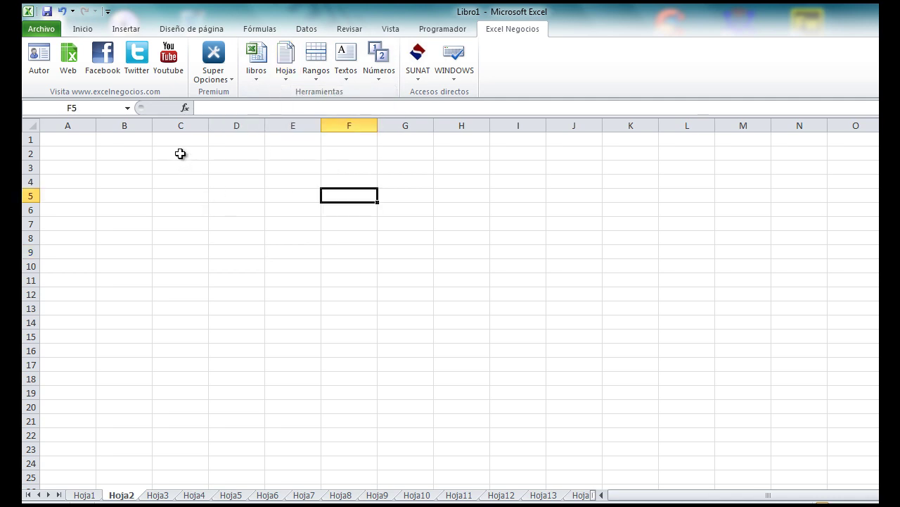
{"action": "left_click", "coordinate": [180, 153]}
Step: List every workbook sheet with its visibility down column C, checking Hoja5 and Hoja13
{"action": "left_click", "coordinate": [285, 74]}
{"action": "left_click", "coordinate": [301, 94]}
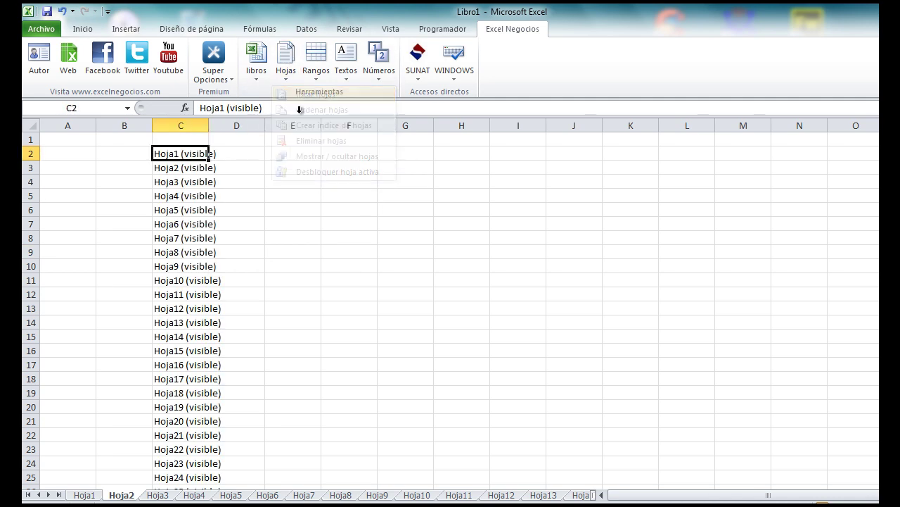
{"action": "left_click", "coordinate": [325, 278]}
{"action": "left_click", "coordinate": [167, 156]}
{"action": "left_click", "coordinate": [172, 212]}
{"action": "left_click", "coordinate": [193, 324]}
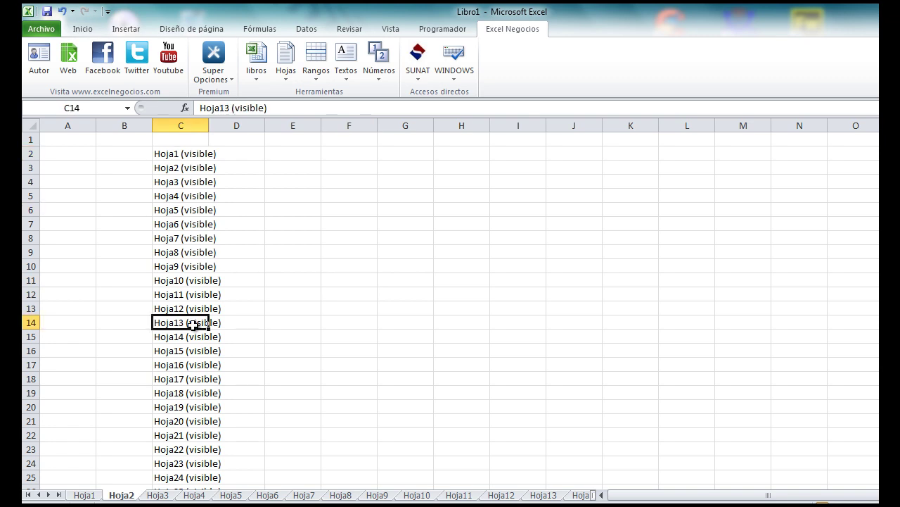
Step: Bring up the Ordenar hojas sheet-sorting dialog from the Hojas tools
{"action": "left_click", "coordinate": [285, 74]}
{"action": "left_click", "coordinate": [318, 144]}
{"action": "left_click", "coordinate": [318, 144]}
{"action": "left_click", "coordinate": [286, 74]}
{"action": "left_click", "coordinate": [316, 111]}
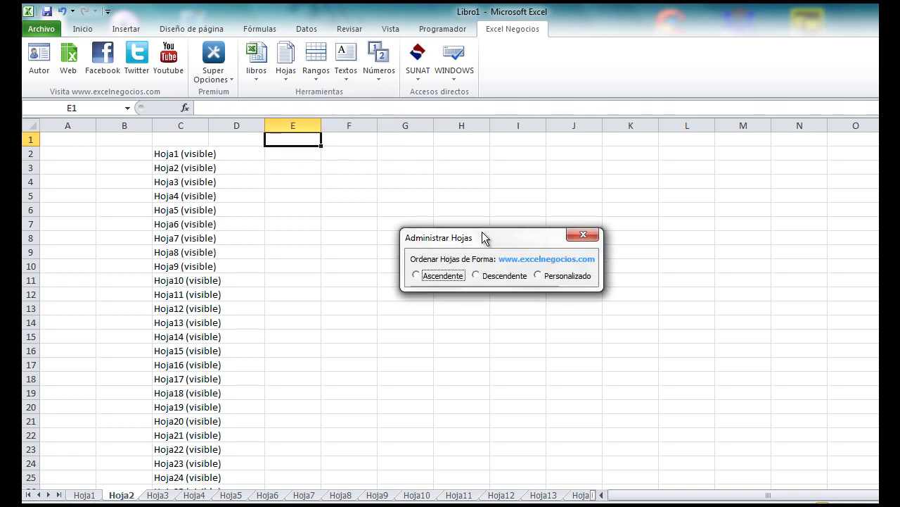
Step: Sort the sheet tabs in descending order, then in ascending order
{"action": "left_click_drag", "start_coordinate": [484, 232], "coordinate": [371, 172]}
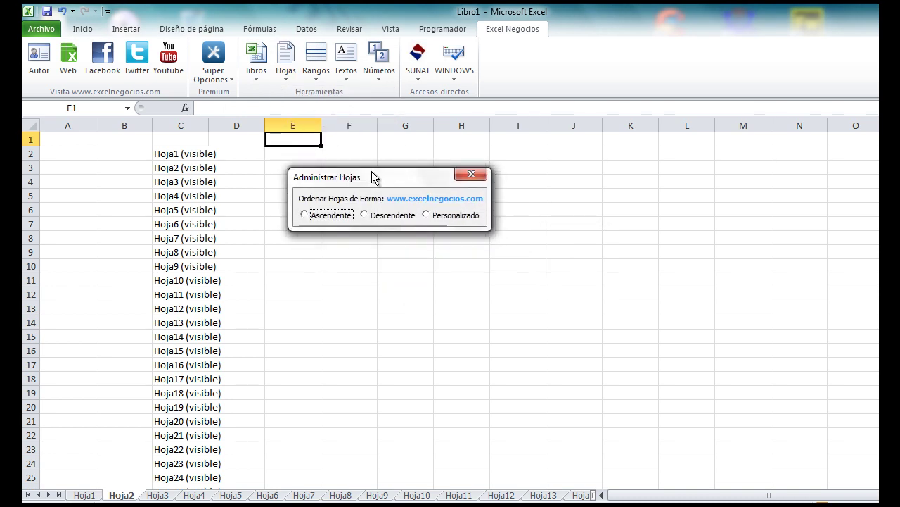
{"action": "left_click", "coordinate": [383, 218]}
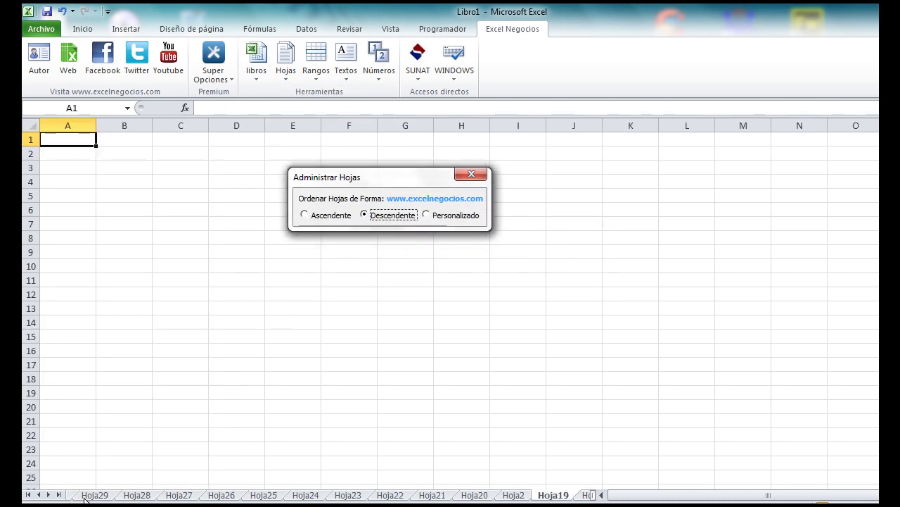
{"action": "left_click", "coordinate": [314, 217]}
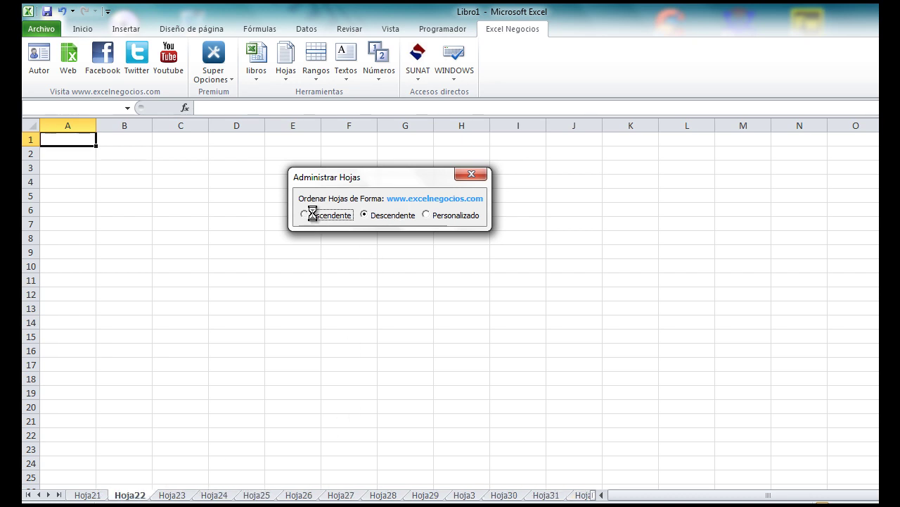
Step: Use custom ordering to place Hoja12 right after Hoja10, then close the dialog
{"action": "left_click", "coordinate": [427, 216]}
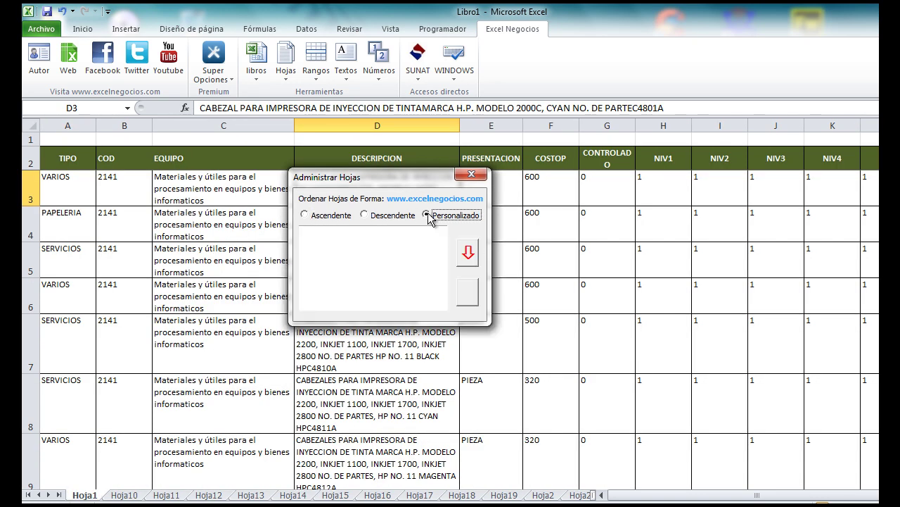
{"action": "left_click", "coordinate": [350, 259]}
{"action": "left_click", "coordinate": [471, 259]}
{"action": "left_click", "coordinate": [470, 255]}
{"action": "left_click", "coordinate": [468, 292]}
{"action": "left_click", "coordinate": [469, 292]}
{"action": "left_click", "coordinate": [470, 293]}
{"action": "left_click", "coordinate": [471, 173]}
Step: Create an Indice sheet of sheet hyperlinks, adding a Regresar back-link to every sheet
{"action": "left_click", "coordinate": [285, 80]}
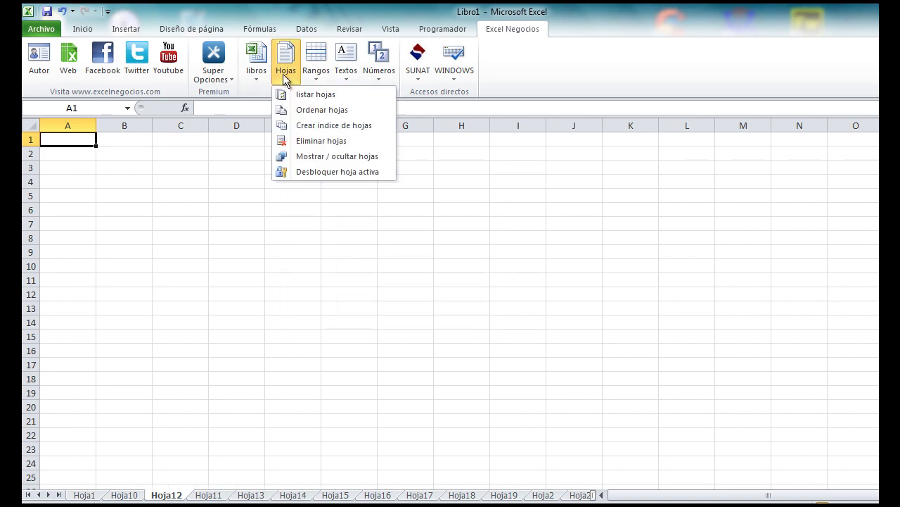
{"action": "left_click", "coordinate": [321, 127]}
{"action": "mouse_move", "coordinate": [497, 231]}
{"action": "left_mouse_down"}
{"action": "mouse_move", "coordinate": [371, 132]}
{"action": "mouse_move", "coordinate": [405, 174]}
{"action": "left_mouse_up"}
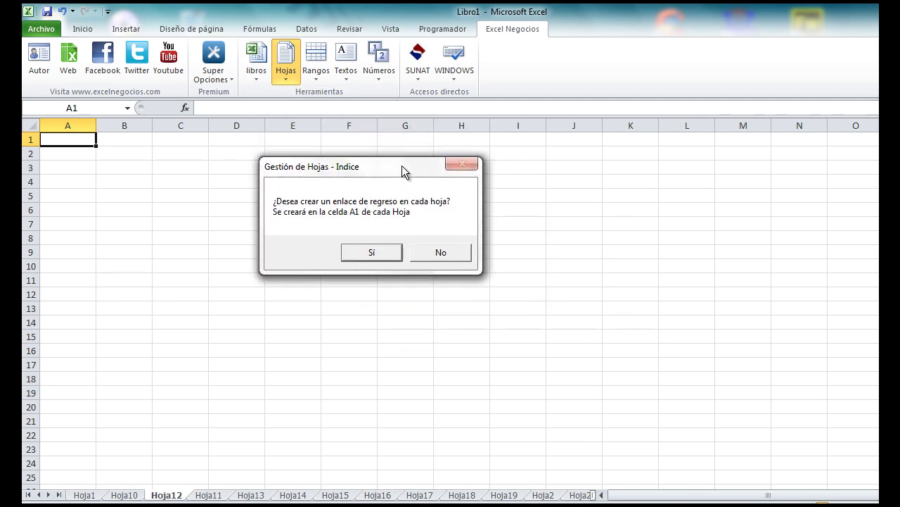
{"action": "left_click", "coordinate": [373, 252]}
Step: Test the index's Hoja14 link and the 'Regresar <-' link back to the index
{"action": "left_click", "coordinate": [193, 248]}
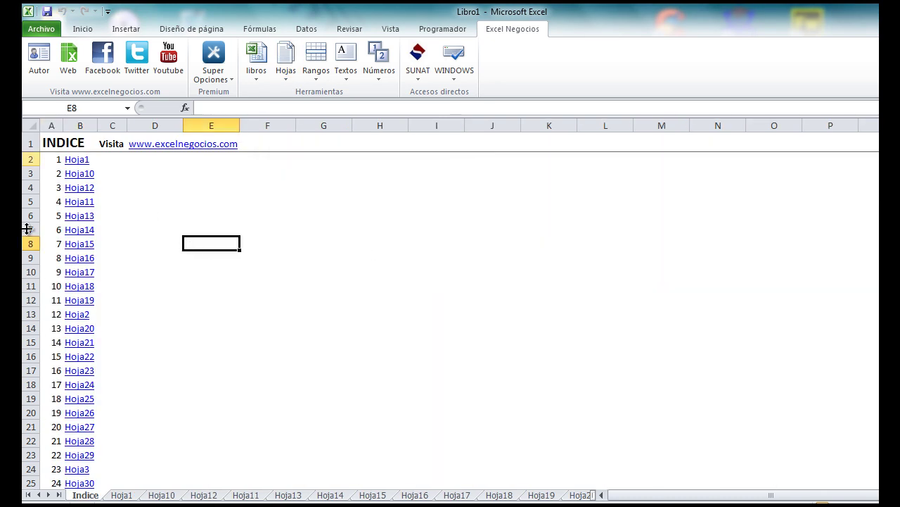
{"action": "left_click", "coordinate": [88, 236]}
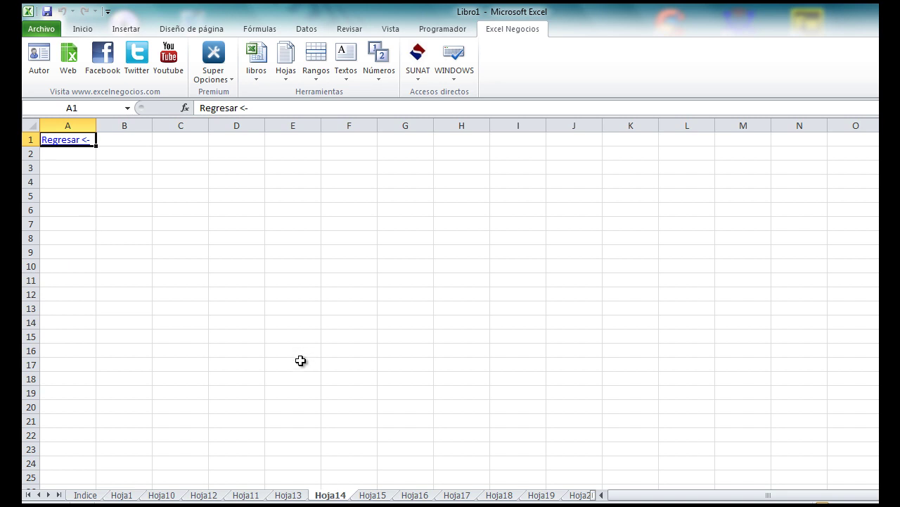
{"action": "double_click", "coordinate": [328, 495]}
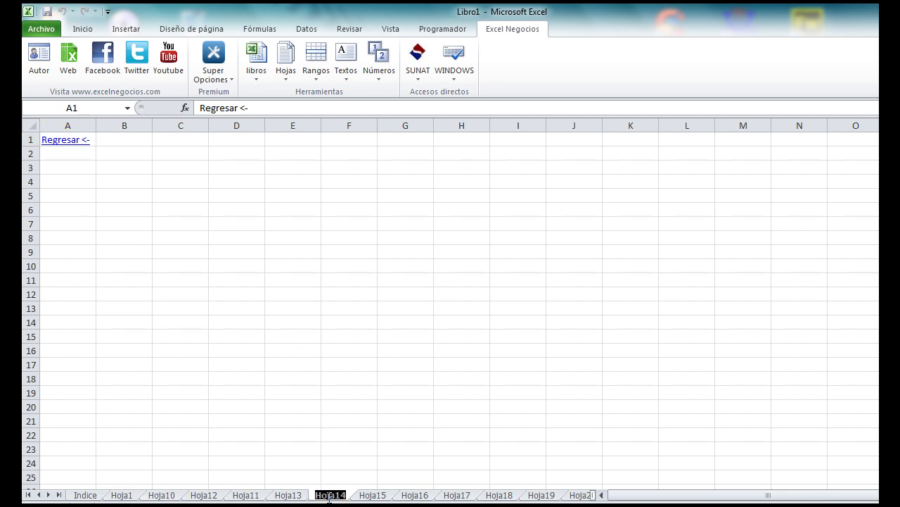
{"action": "left_click", "coordinate": [255, 336]}
{"action": "left_click", "coordinate": [66, 141]}
{"action": "left_click", "coordinate": [410, 244]}
Step: Delete sheets Hoja11 through Hoja16 with Eliminar Hojas and acknowledge the confirmation
{"action": "left_click", "coordinate": [286, 73]}
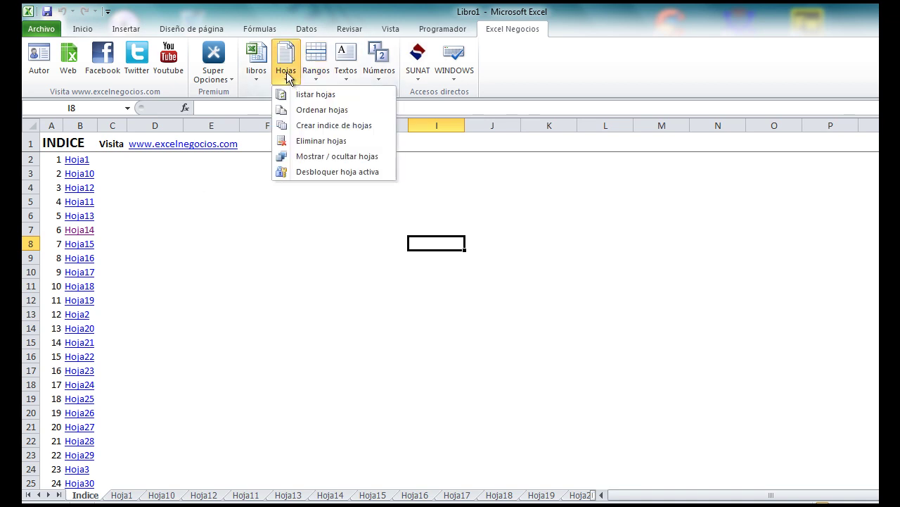
{"action": "left_click", "coordinate": [303, 141]}
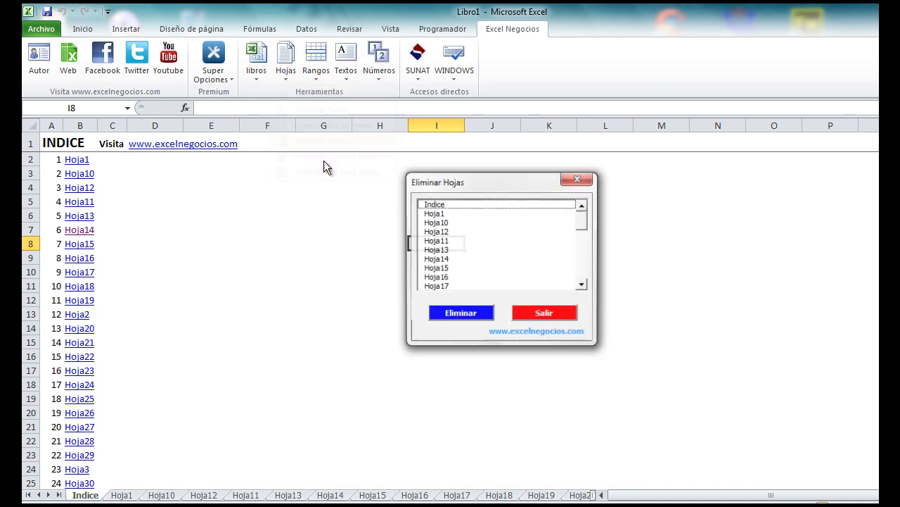
{"action": "left_click_drag", "start_coordinate": [450, 232], "coordinate": [446, 279]}
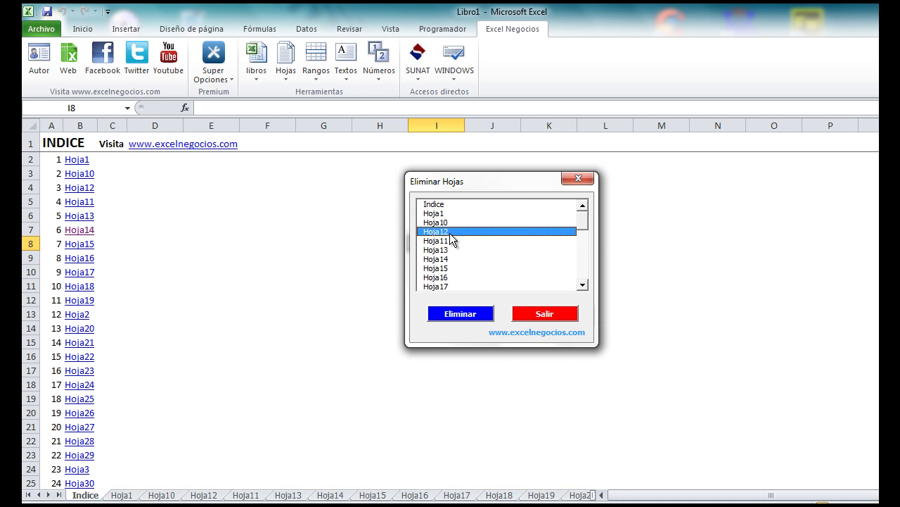
{"action": "left_click", "coordinate": [457, 314]}
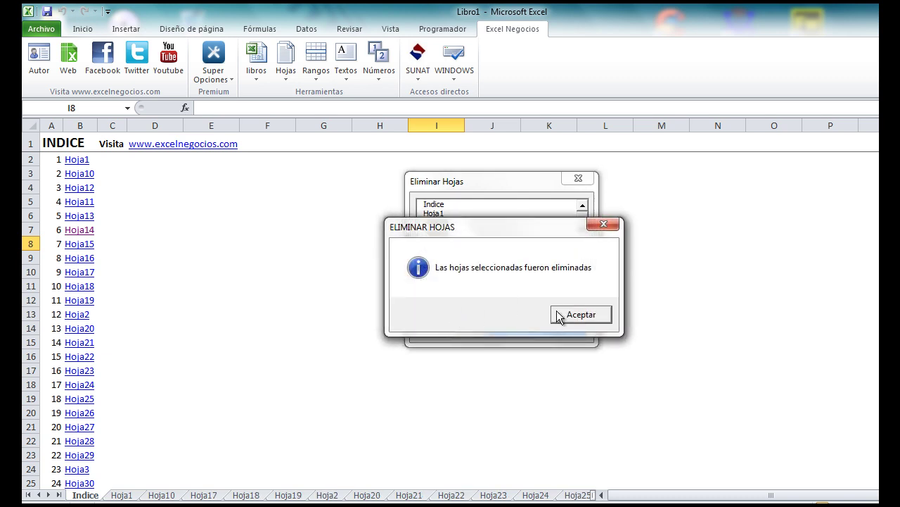
{"action": "left_click", "coordinate": [573, 316]}
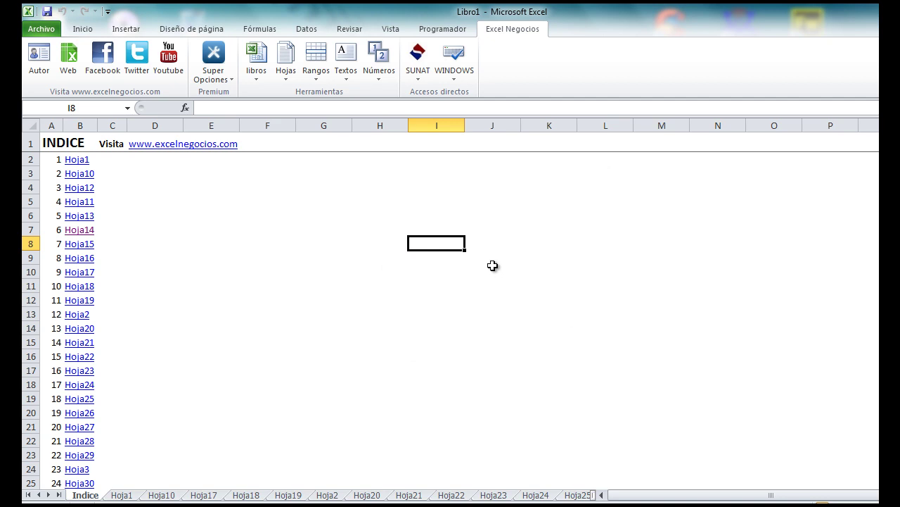
{"action": "left_click", "coordinate": [283, 78]}
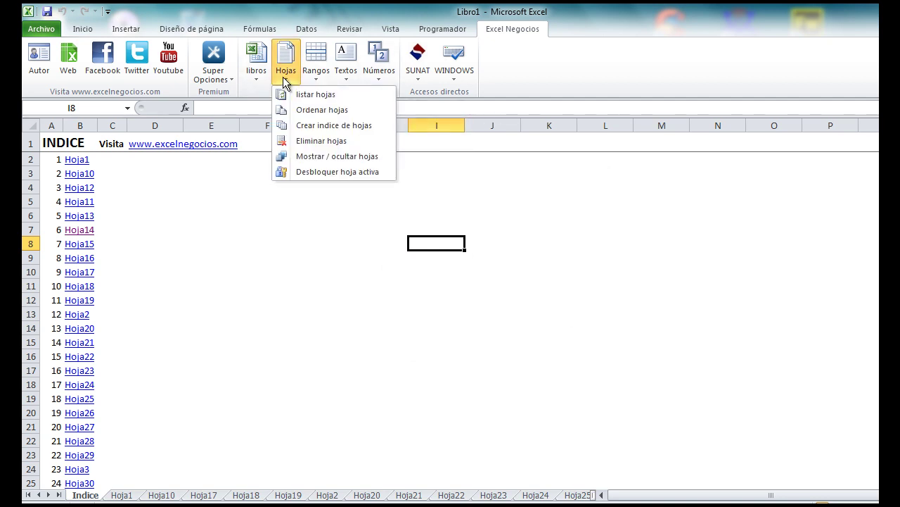
Step: Move Hoja10, Hoja19, Hoja18, Hoja20, Hoja22, Hoja2 and Hoja17 into the hidden sheets list
{"action": "left_click", "coordinate": [341, 157]}
{"action": "left_click_drag", "start_coordinate": [512, 205], "coordinate": [395, 149]}
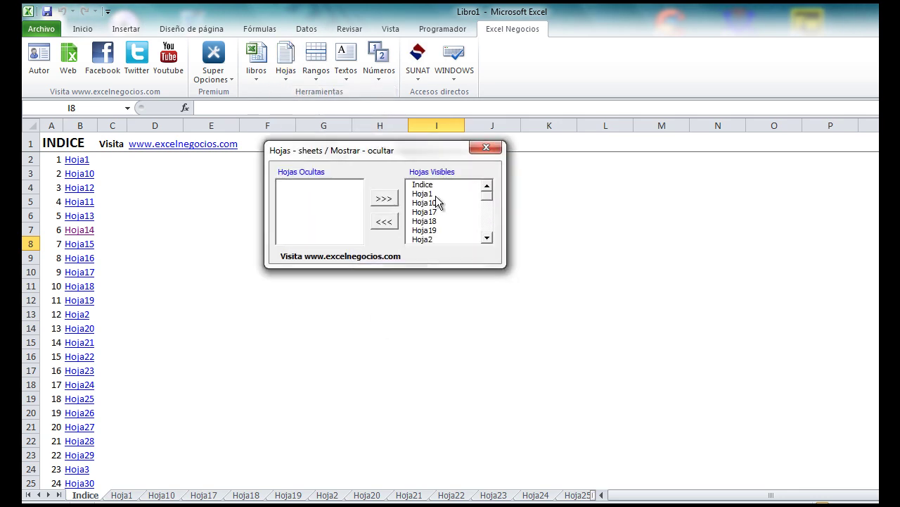
{"action": "left_click", "coordinate": [437, 203]}
{"action": "left_click", "coordinate": [384, 222]}
{"action": "double_click", "coordinate": [423, 221]}
{"action": "double_click", "coordinate": [422, 221]}
{"action": "double_click", "coordinate": [420, 223]}
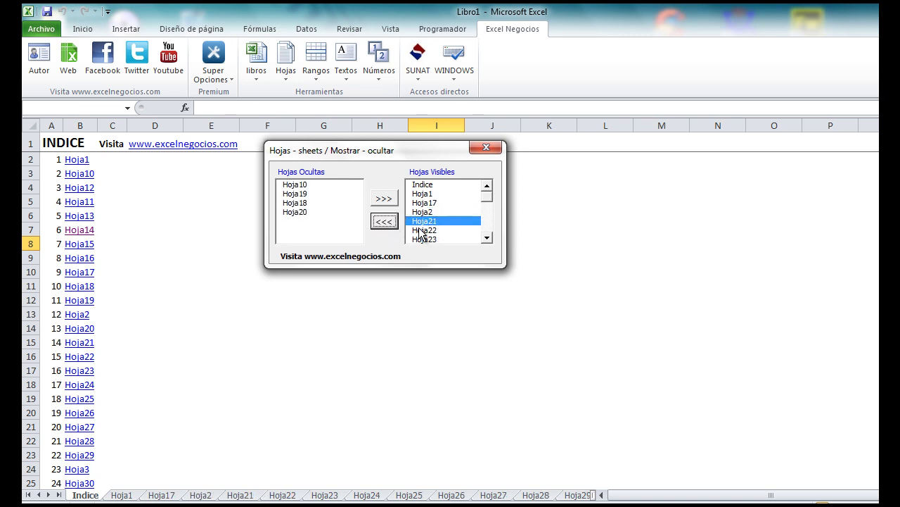
{"action": "double_click", "coordinate": [420, 232]}
{"action": "left_click", "coordinate": [384, 222]}
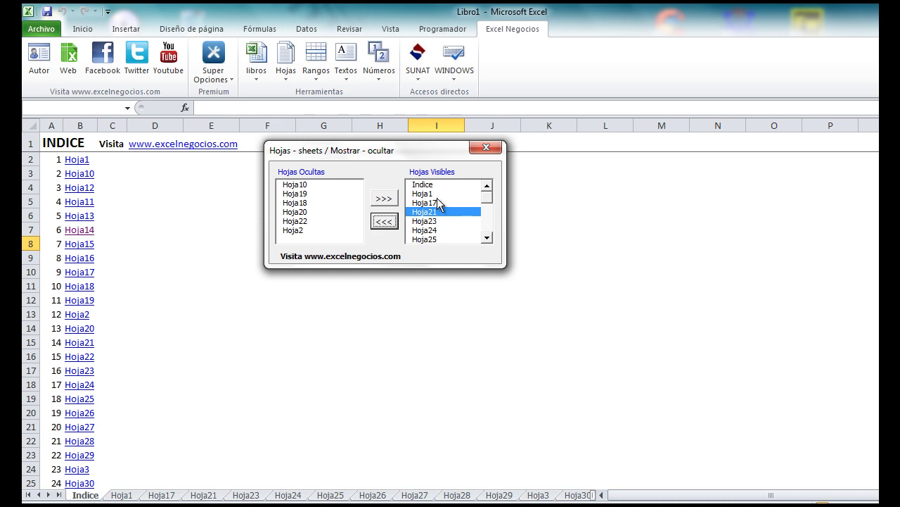
{"action": "double_click", "coordinate": [435, 203]}
Step: Make Hoja18 and Hoja20 visible again and close the Mostrar / ocultar hojas dialog
{"action": "left_click", "coordinate": [310, 203]}
{"action": "left_click", "coordinate": [383, 199]}
{"action": "left_click", "coordinate": [383, 199]}
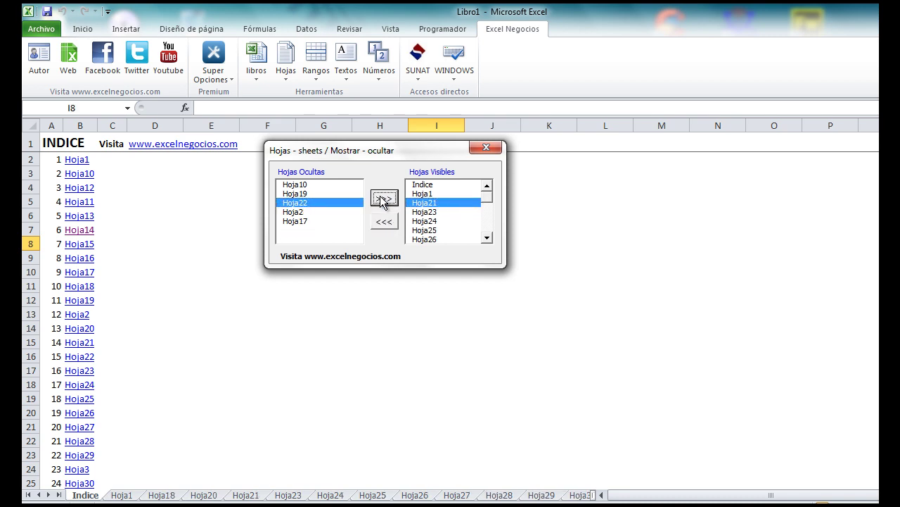
{"action": "left_click", "coordinate": [490, 149]}
{"action": "left_click", "coordinate": [283, 79]}
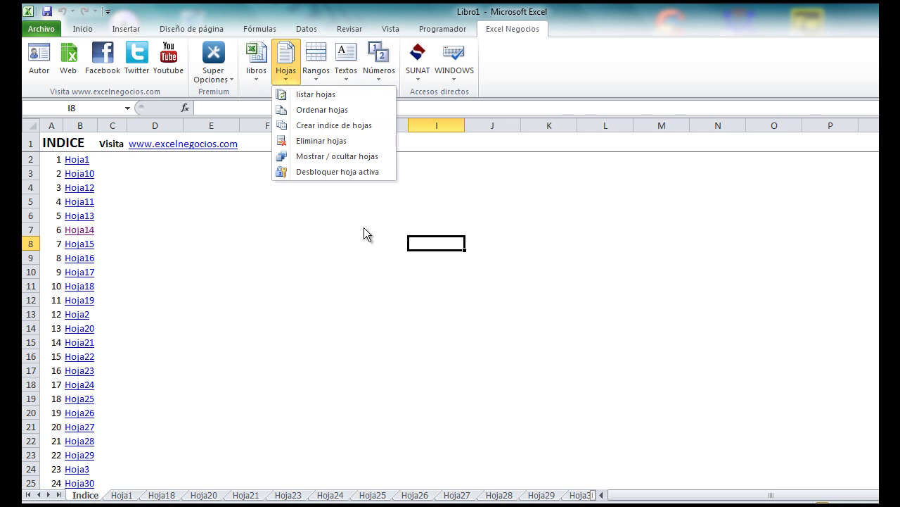
Step: Open Proteger hoja from the Revisar tab for the Indice sheet
{"action": "left_click", "coordinate": [336, 172]}
{"action": "left_click", "coordinate": [404, 267]}
{"action": "left_click", "coordinate": [306, 29]}
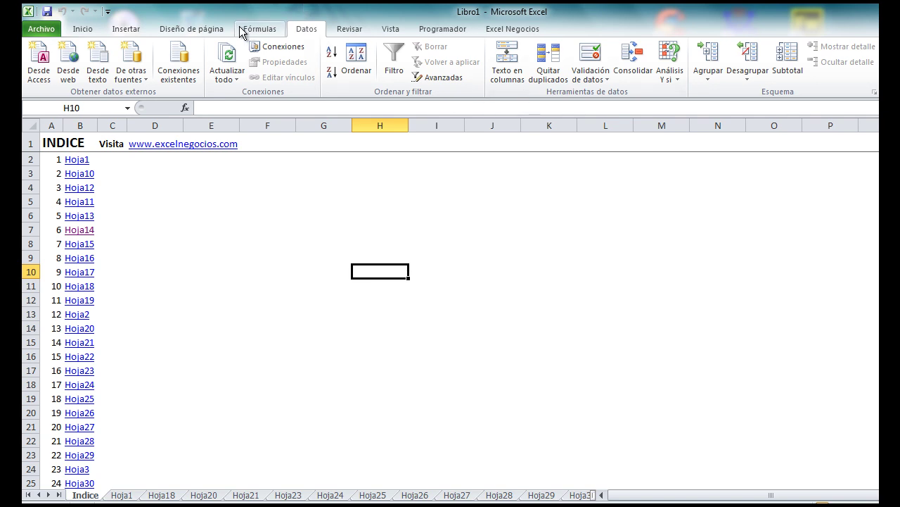
{"action": "left_click", "coordinate": [87, 28]}
{"action": "left_click", "coordinate": [303, 31]}
{"action": "left_click", "coordinate": [349, 29]}
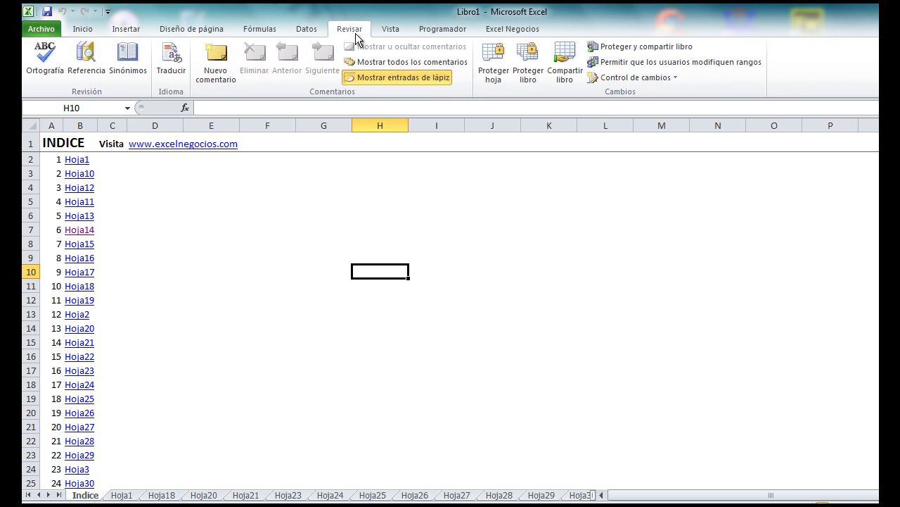
{"action": "left_click", "coordinate": [494, 67]}
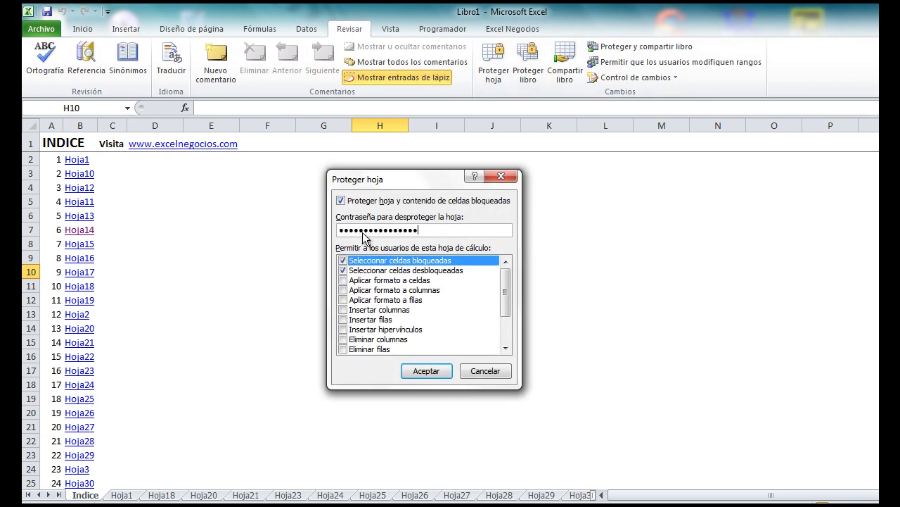
Step: Protect the Indice sheet with a password, entering and confirming it
{"action": "left_click", "coordinate": [422, 368]}
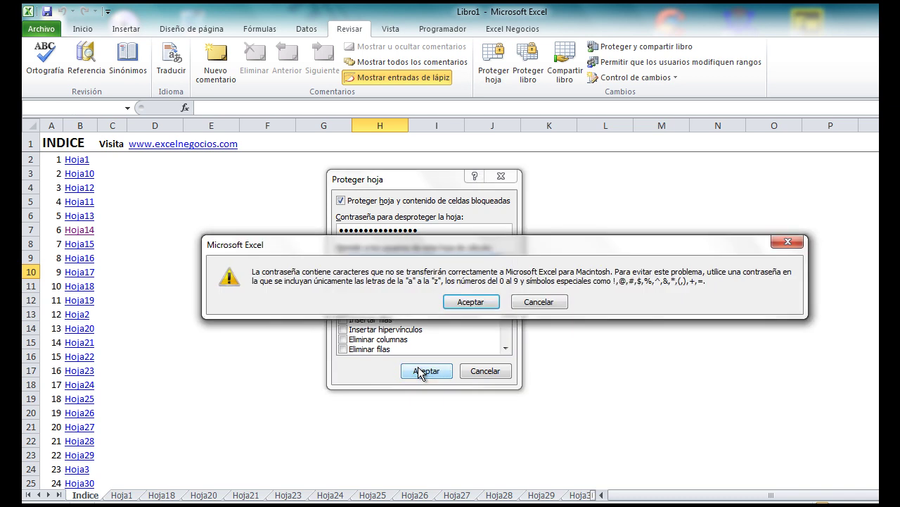
{"action": "left_click", "coordinate": [472, 301]}
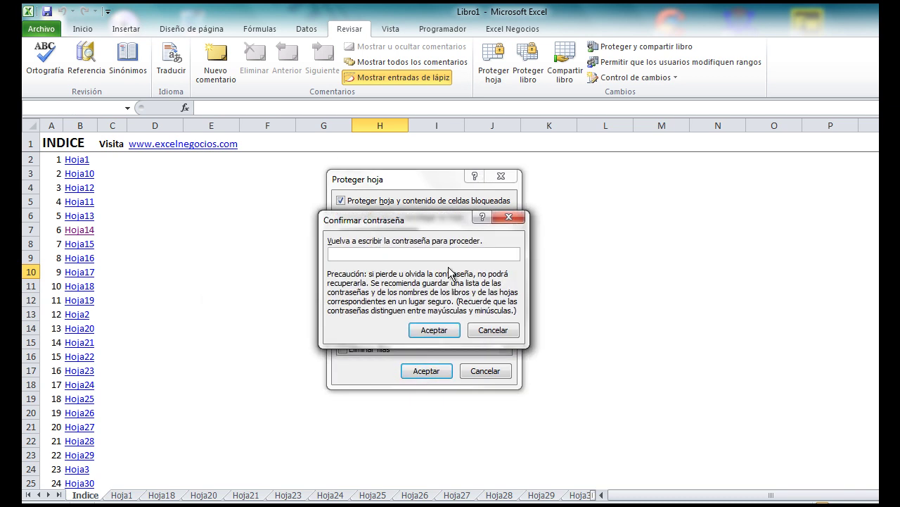
{"action": "key", "text": "Return"}
{"action": "key", "text": "Return"}
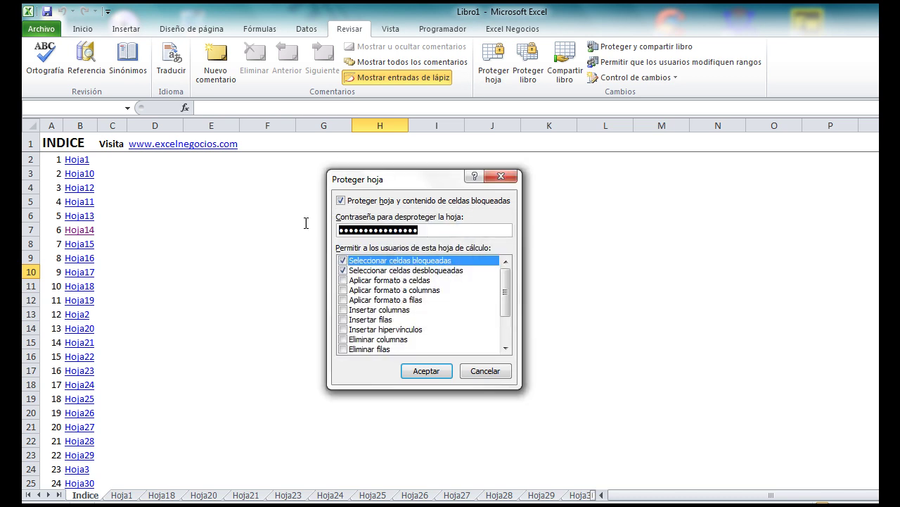
{"action": "type", "text": "1"}
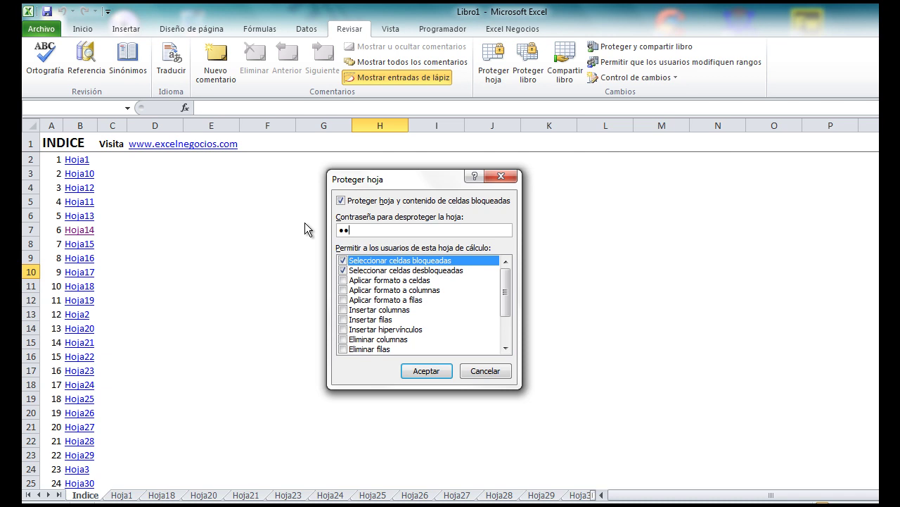
{"action": "key", "text": "Return"}
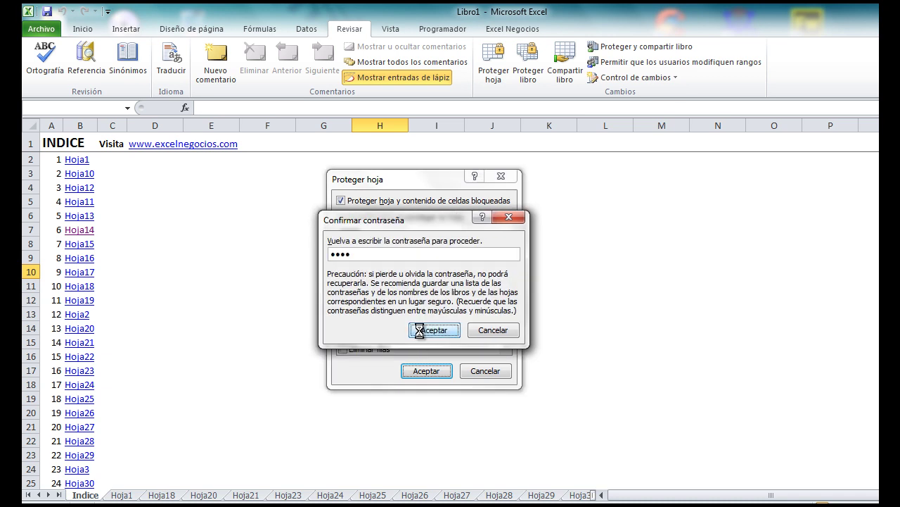
{"action": "left_click", "coordinate": [426, 329]}
{"action": "left_click", "coordinate": [435, 309]}
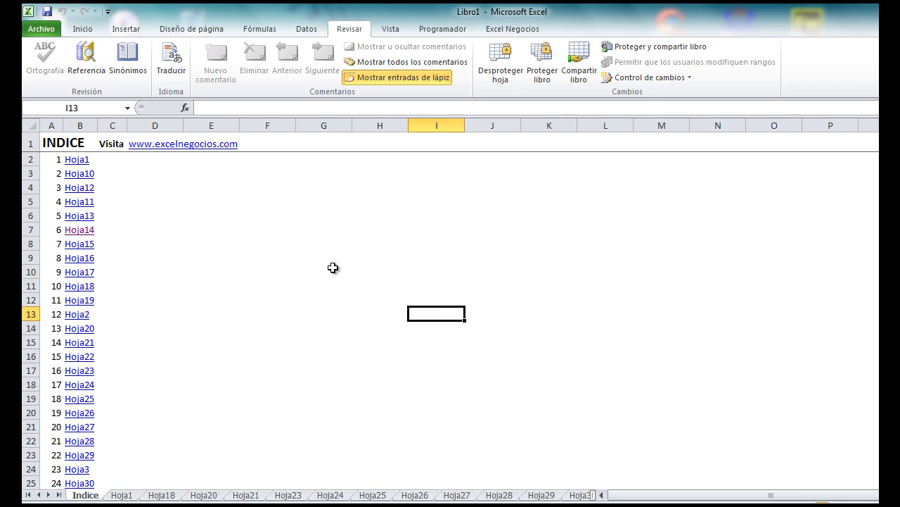
Step: Try deleting A1 on the protected sheet and dismiss the read-only warning
{"action": "left_click", "coordinate": [188, 147]}
{"action": "key", "text": "Left"}
{"action": "key", "text": "Left"}
{"action": "key", "text": "Left"}
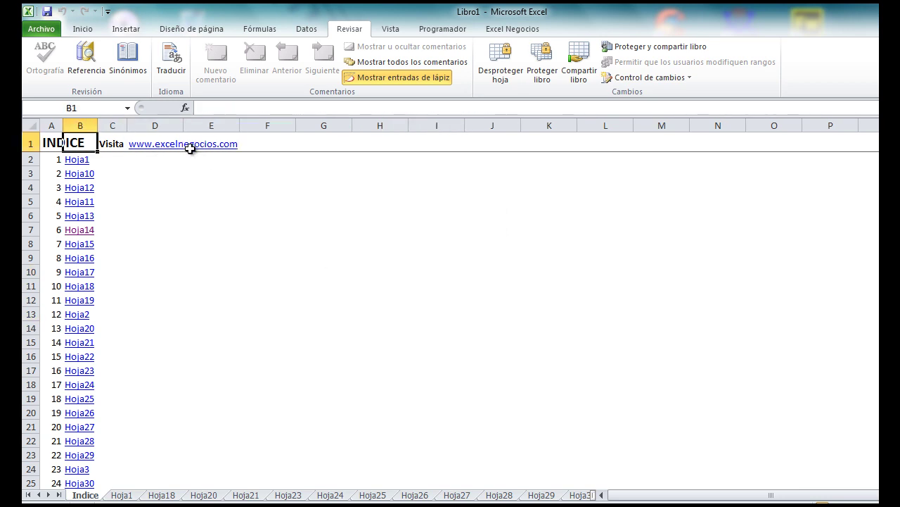
{"action": "key", "text": "Left"}
{"action": "key", "text": "Delete"}
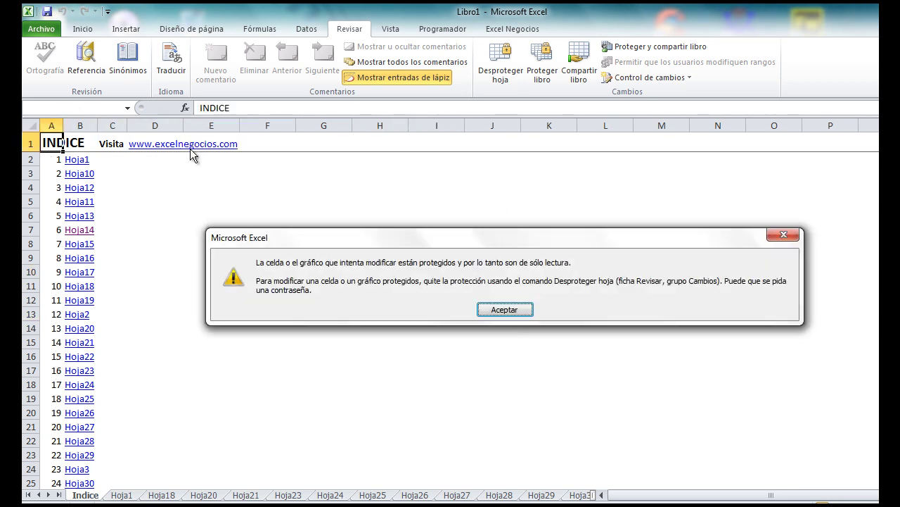
{"action": "key", "text": "Return"}
{"action": "left_click", "coordinate": [412, 199]}
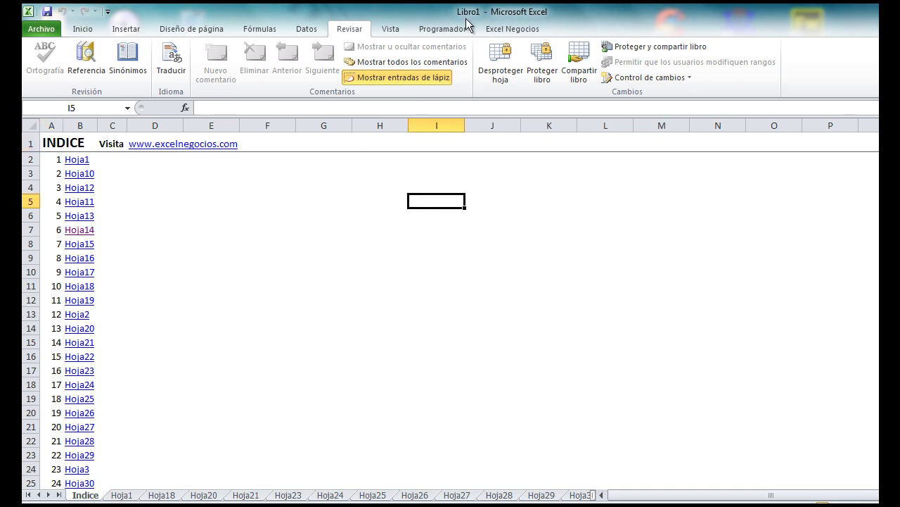
{"action": "left_click", "coordinate": [461, 28]}
{"action": "left_click", "coordinate": [502, 28]}
Step: Recover the Indice sheet's protection password with the add-in, removing its protection
{"action": "left_click", "coordinate": [288, 78]}
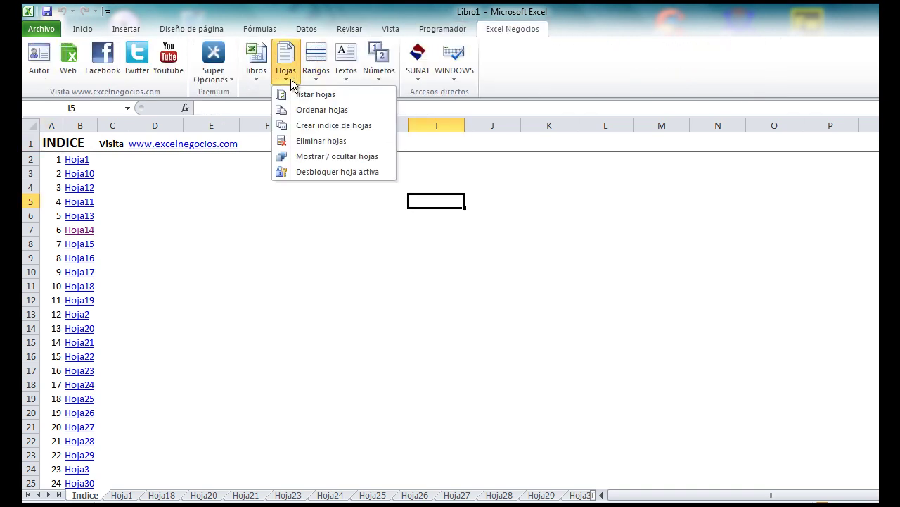
{"action": "left_click", "coordinate": [307, 174]}
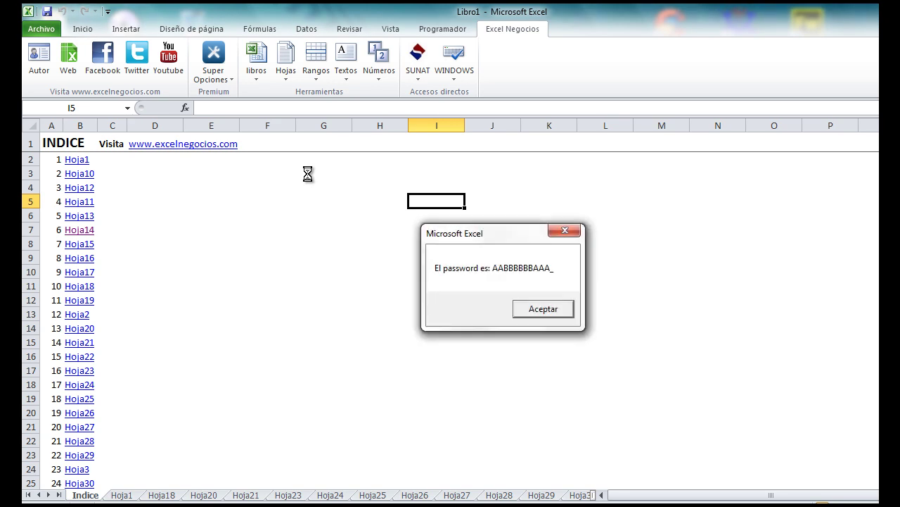
{"action": "mouse_move", "coordinate": [513, 239]}
{"action": "left_mouse_down"}
{"action": "mouse_move", "coordinate": [488, 230]}
{"action": "mouse_move", "coordinate": [414, 164]}
{"action": "left_mouse_up"}
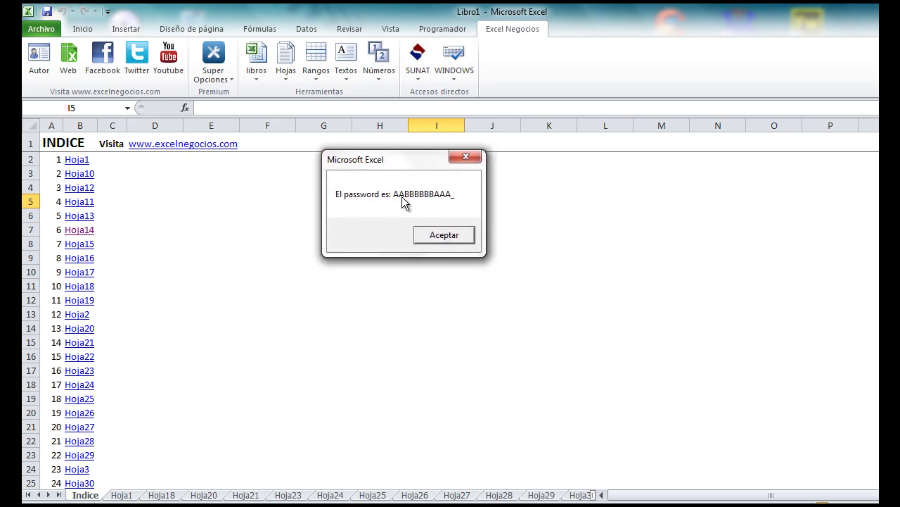
{"action": "left_click", "coordinate": [439, 241]}
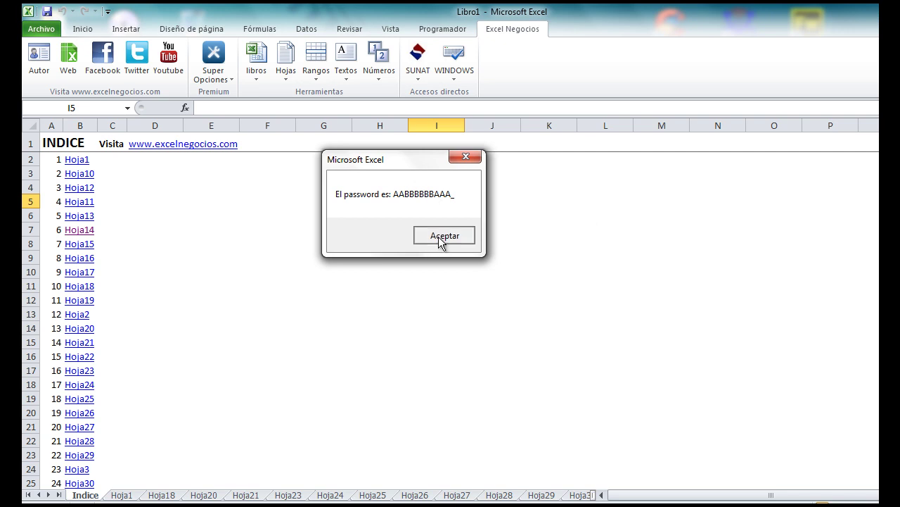
Step: List the workbook's sheets with Hojas > listar hojas and bring up the Rangos tools
{"action": "left_click_drag", "start_coordinate": [384, 230], "coordinate": [350, 224]}
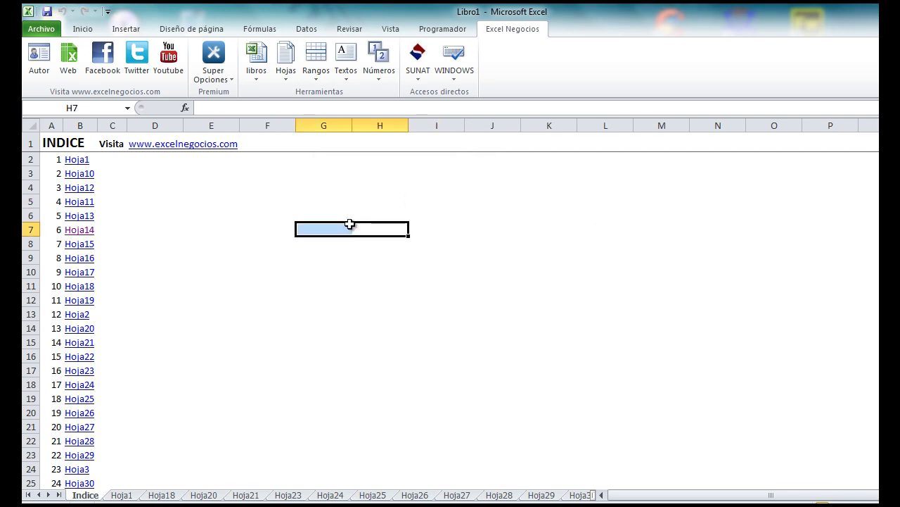
{"action": "left_click", "coordinate": [307, 28]}
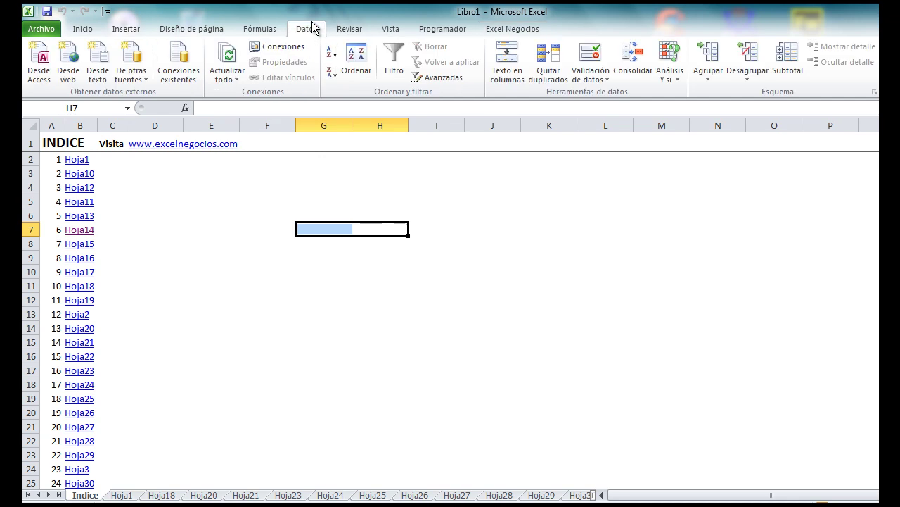
{"action": "left_click", "coordinate": [365, 29]}
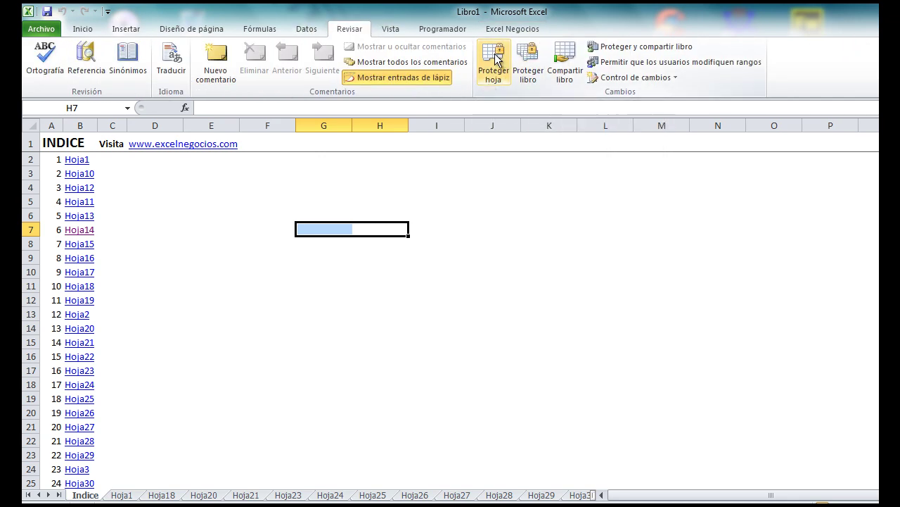
{"action": "left_click", "coordinate": [232, 204]}
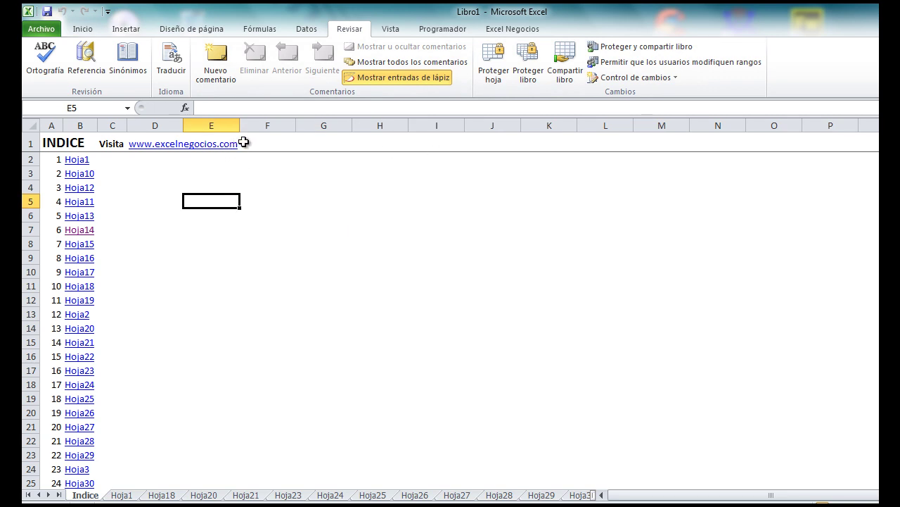
{"action": "left_click", "coordinate": [513, 28]}
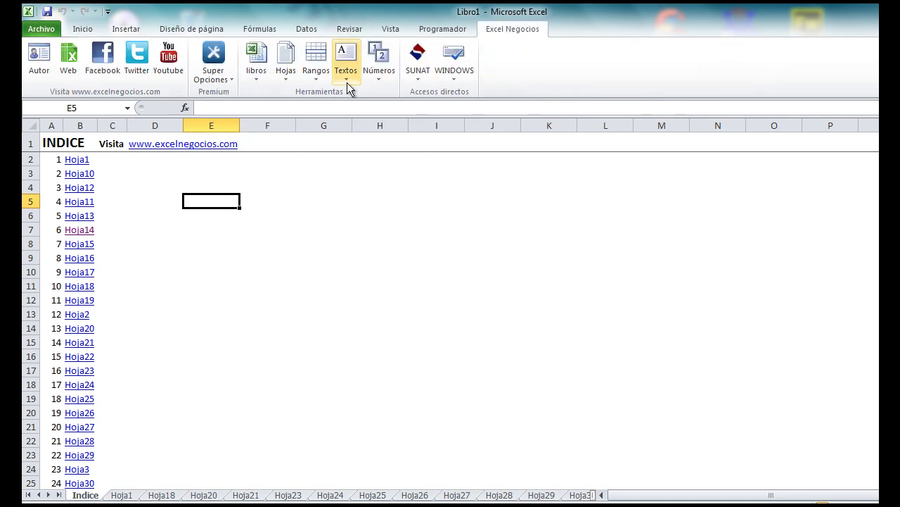
{"action": "left_click", "coordinate": [284, 81]}
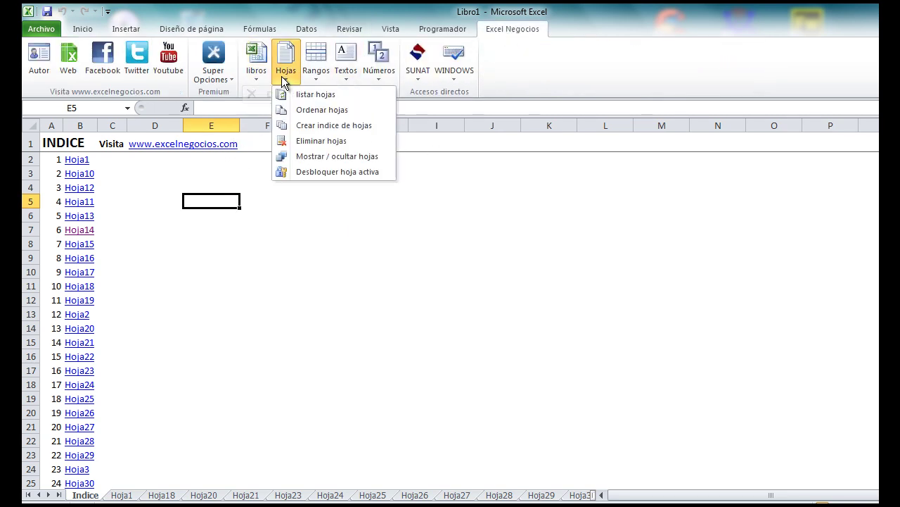
{"action": "left_click", "coordinate": [290, 93]}
{"action": "left_click", "coordinate": [318, 85]}
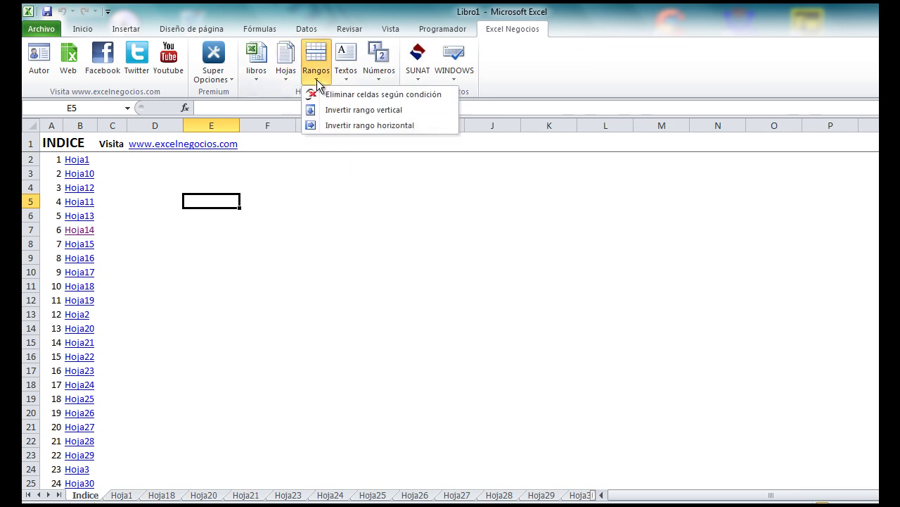
{"action": "left_click", "coordinate": [353, 185]}
{"action": "key", "text": "Return"}
{"action": "type", "text": "2"}
{"action": "key", "text": "Return"}
{"action": "type", "text": "3"}
{"action": "key", "text": "Return"}
{"action": "left_click", "coordinate": [372, 190]}
{"action": "left_click_drag", "start_coordinate": [372, 190], "coordinate": [405, 326]}
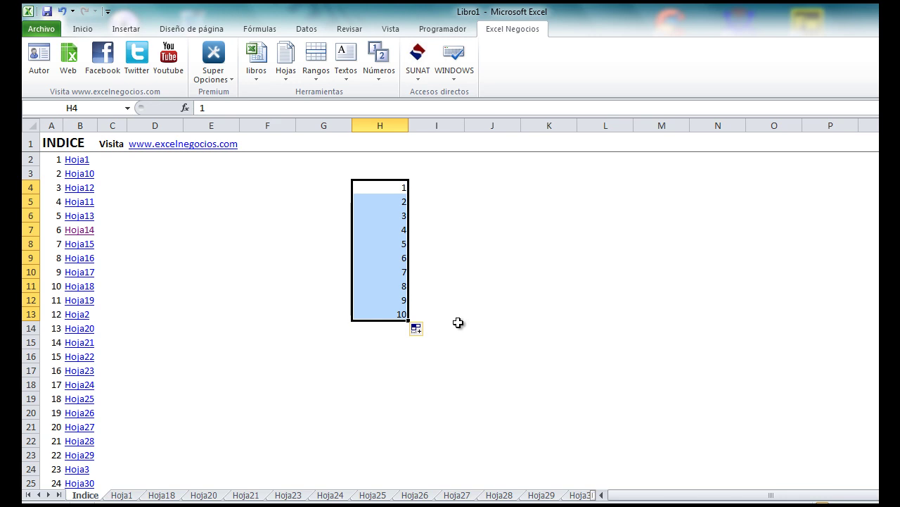
{"action": "left_click", "coordinate": [321, 79]}
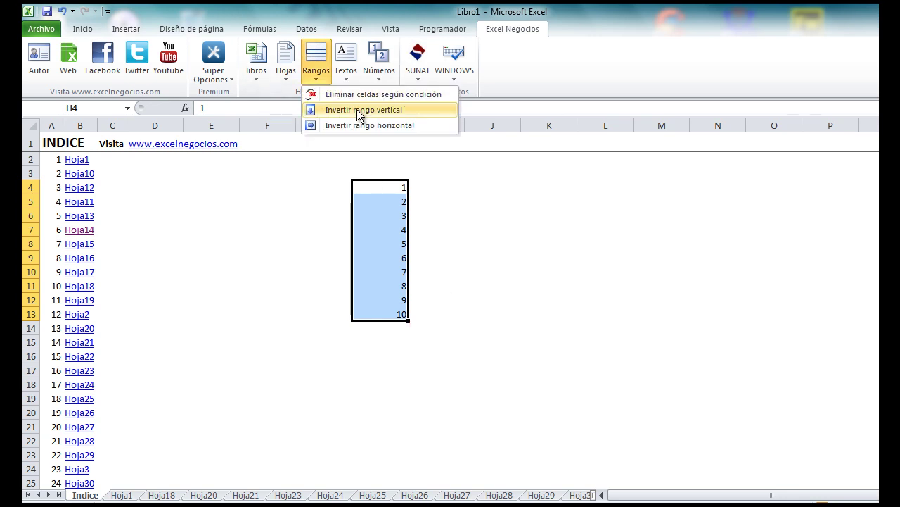
{"action": "left_click", "coordinate": [358, 111]}
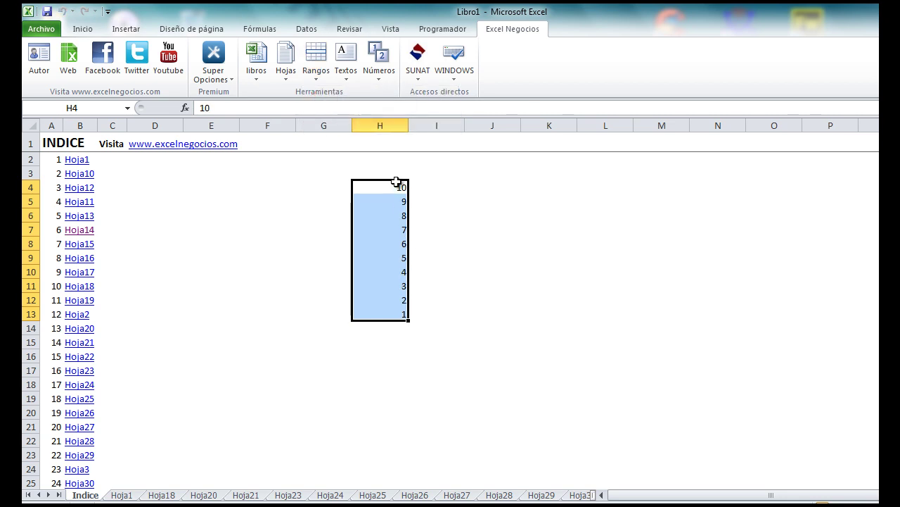
{"action": "left_click", "coordinate": [488, 206]}
{"action": "type", "text": "1"}
{"action": "key", "text": "Tab"}
{"action": "type", "text": "2"}
{"action": "key", "text": "Tab"}
{"action": "type", "text": "3"}
{"action": "key", "text": "Tab"}
{"action": "left_click", "coordinate": [518, 204]}
{"action": "left_click_drag", "start_coordinate": [517, 204], "coordinate": [690, 208]}
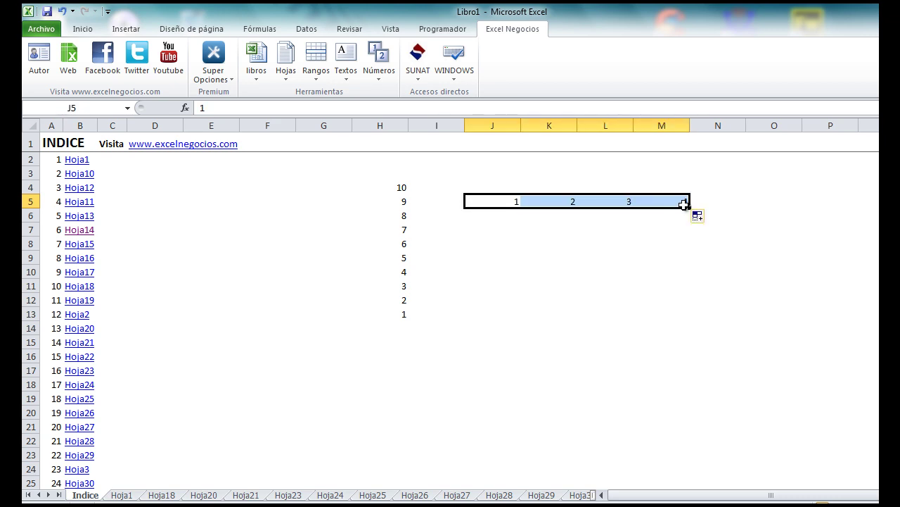
{"action": "left_click", "coordinate": [315, 77]}
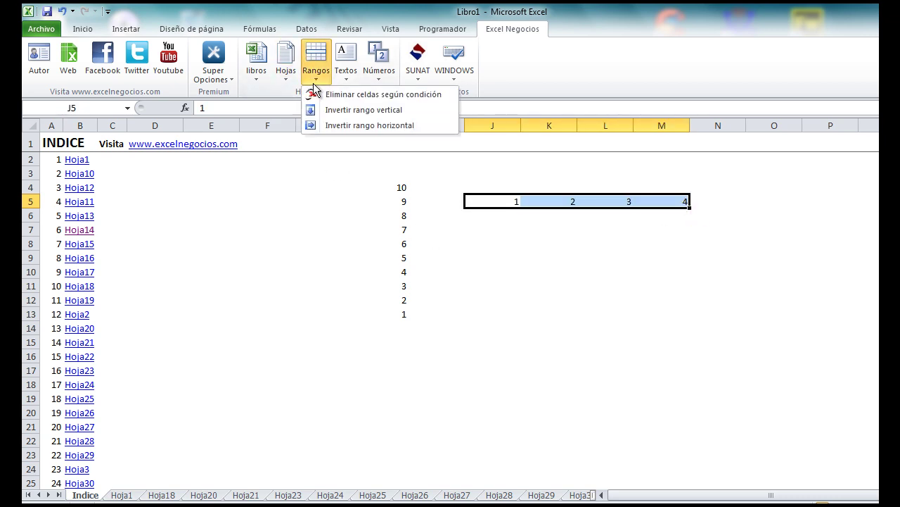
{"action": "left_click", "coordinate": [345, 126]}
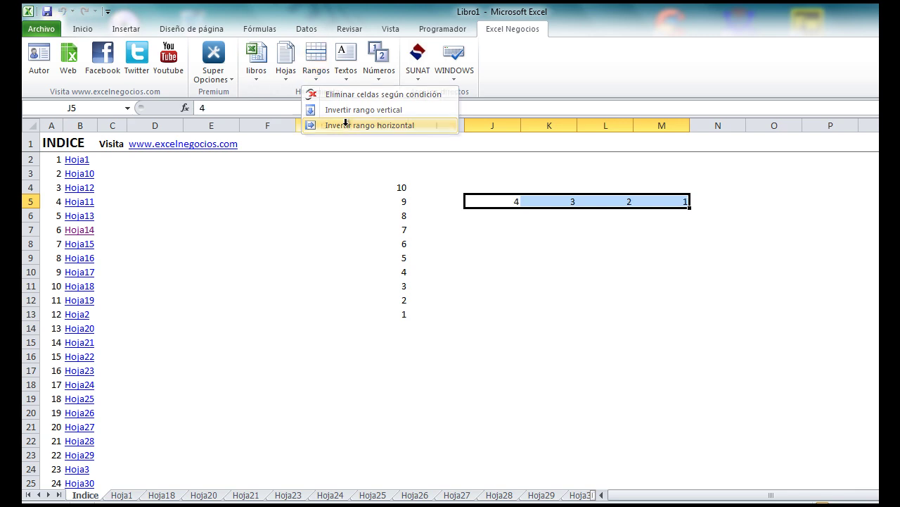
{"action": "left_click", "coordinate": [459, 256]}
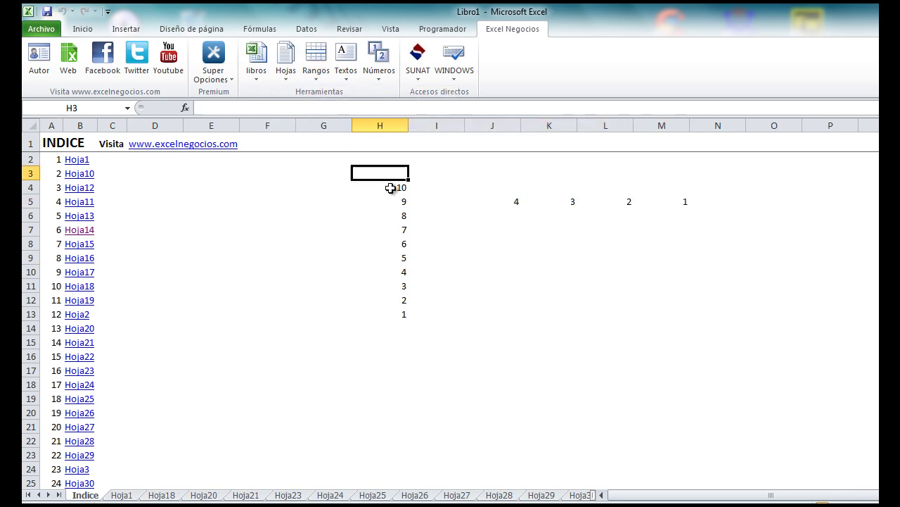
{"action": "left_click_drag", "start_coordinate": [370, 171], "coordinate": [633, 317]}
{"action": "left_click_drag", "start_coordinate": [669, 174], "coordinate": [351, 335]}
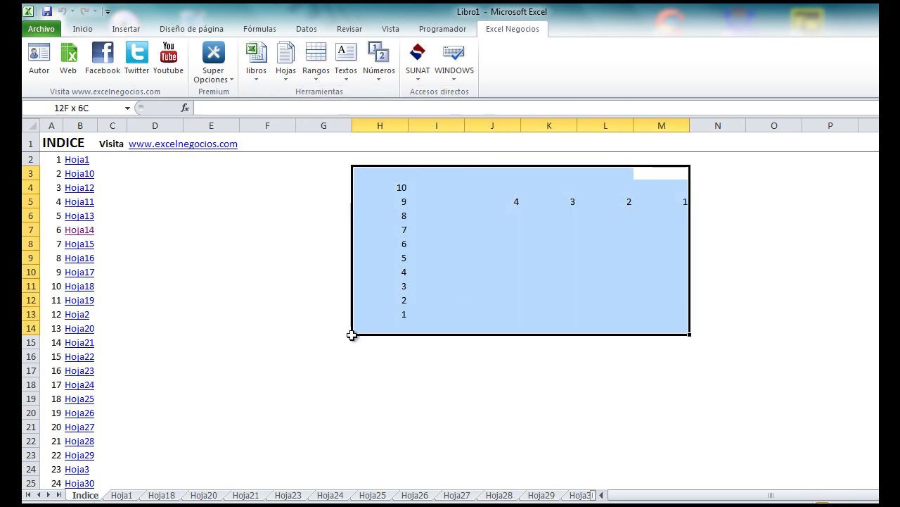
{"action": "key", "text": "Delete"}
{"action": "left_click", "coordinate": [354, 214]}
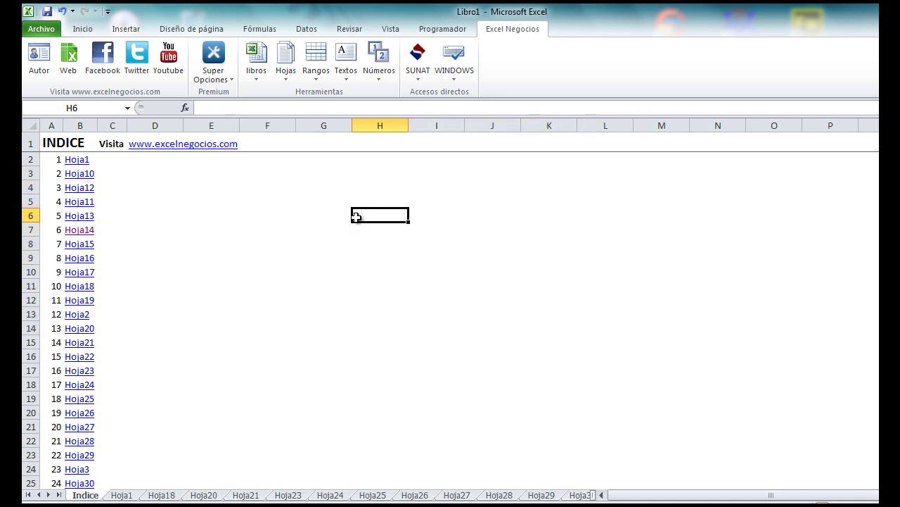
Step: Type the months ENERO through JUNIO down H4:H11, leaving blank gaps
{"action": "left_click", "coordinate": [288, 78]}
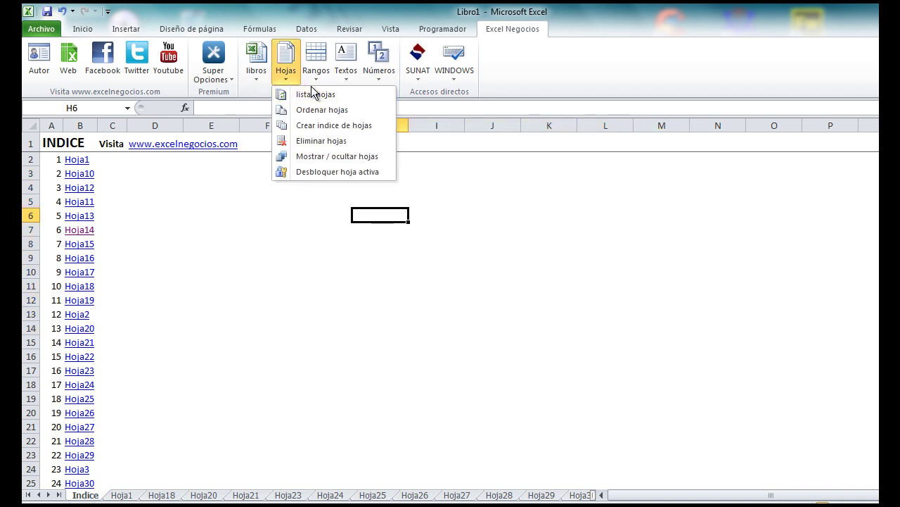
{"action": "left_click", "coordinate": [315, 80]}
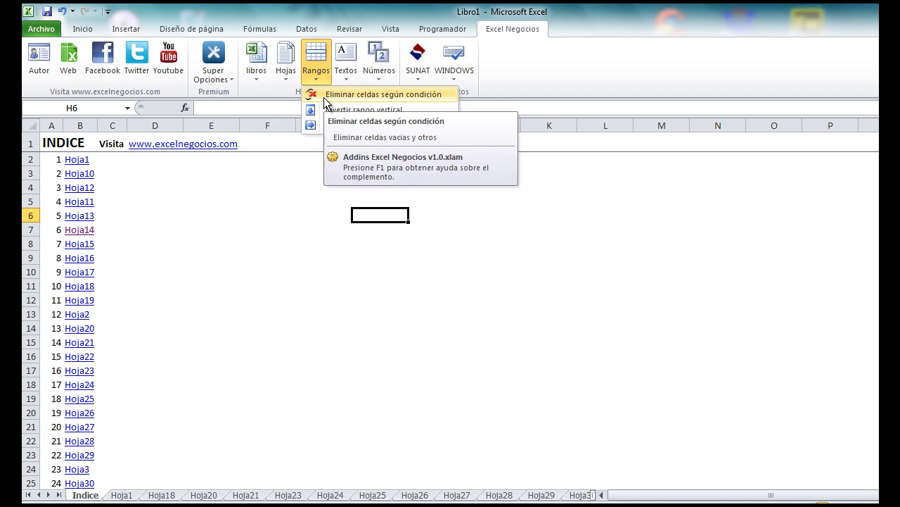
{"action": "left_click", "coordinate": [226, 209]}
{"action": "left_click", "coordinate": [388, 190]}
{"action": "type", "text": "E"}
{"action": "key", "text": "Return"}
{"action": "type", "text": "FEBRERO"}
{"action": "key", "text": "Return"}
{"action": "key", "text": "Return"}
{"action": "type", "text": "MARZO"}
{"action": "key", "text": "Return"}
{"action": "type", "text": "AB"}
{"action": "key", "text": "Return"}
{"action": "key", "text": "Return"}
{"action": "type", "text": "MA"}
{"action": "key", "text": "Return"}
{"action": "type", "text": "JUNI"}
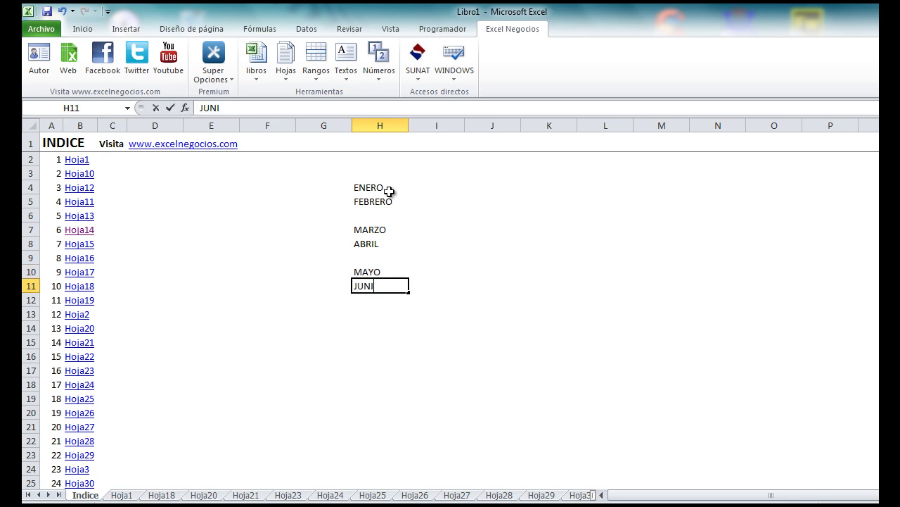
{"action": "key", "text": "Return"}
Step: Remove the blank cells from H4:H11 using condition option 2, then extend the months to DICIEMBRE
{"action": "left_click_drag", "start_coordinate": [389, 191], "coordinate": [382, 284]}
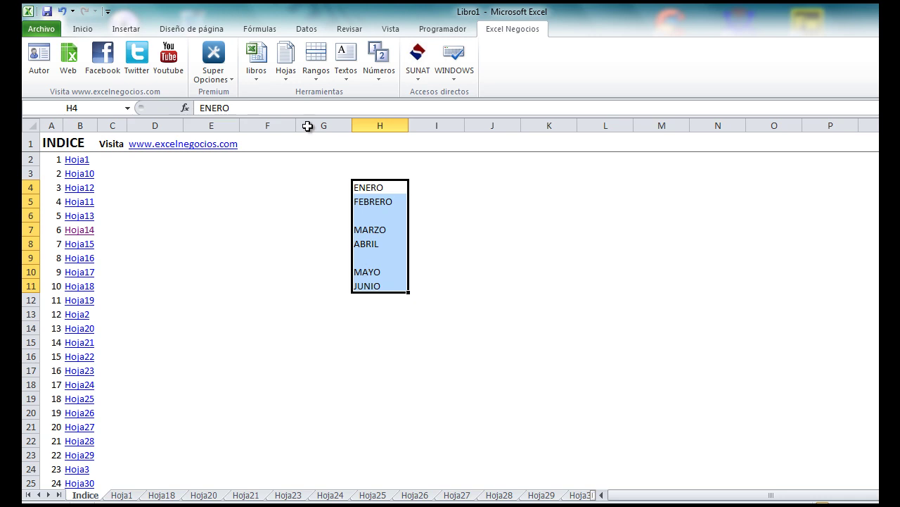
{"action": "left_click", "coordinate": [317, 76]}
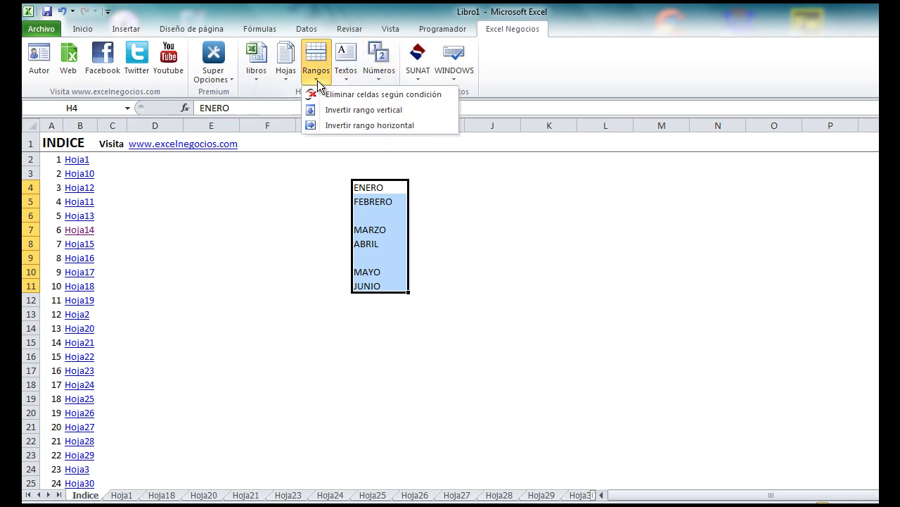
{"action": "left_click", "coordinate": [355, 97]}
{"action": "left_click_drag", "start_coordinate": [454, 248], "coordinate": [579, 153]}
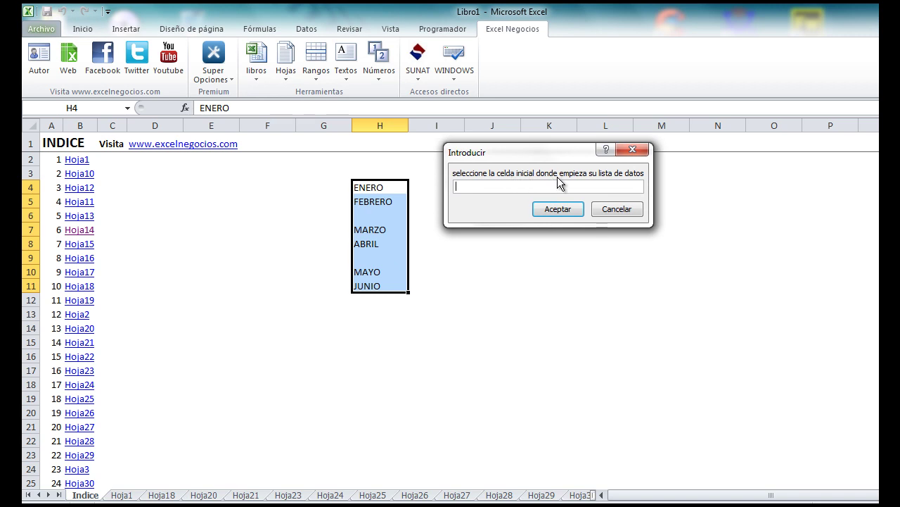
{"action": "left_click", "coordinate": [382, 190]}
{"action": "left_click", "coordinate": [571, 211]}
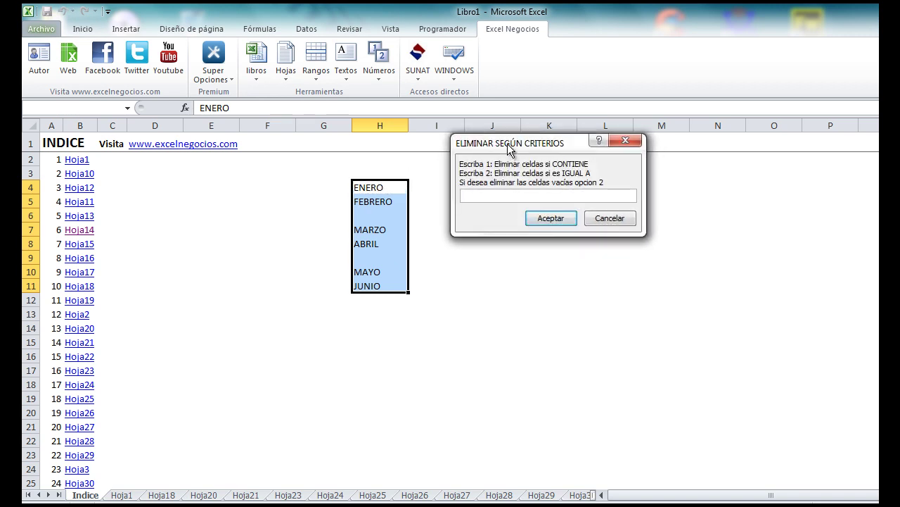
{"action": "left_click_drag", "start_coordinate": [512, 144], "coordinate": [512, 160]}
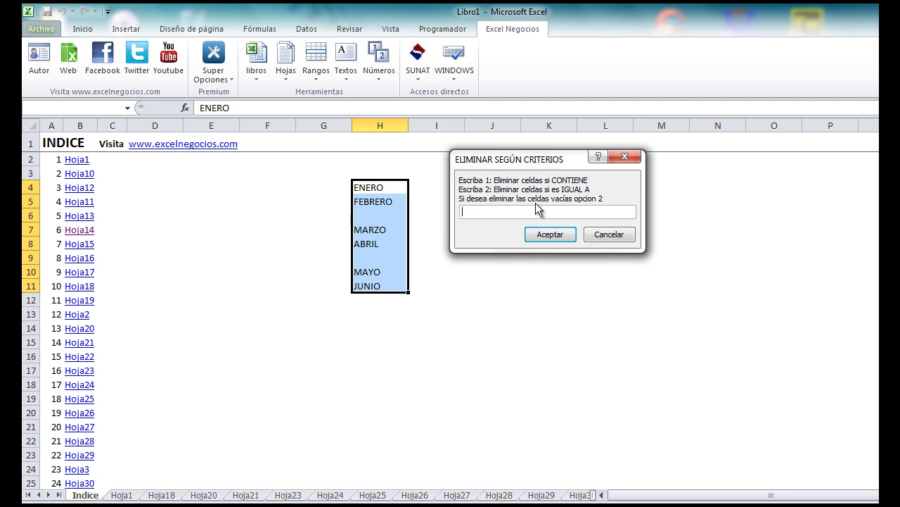
{"action": "type", "text": "2"}
{"action": "left_click", "coordinate": [565, 234]}
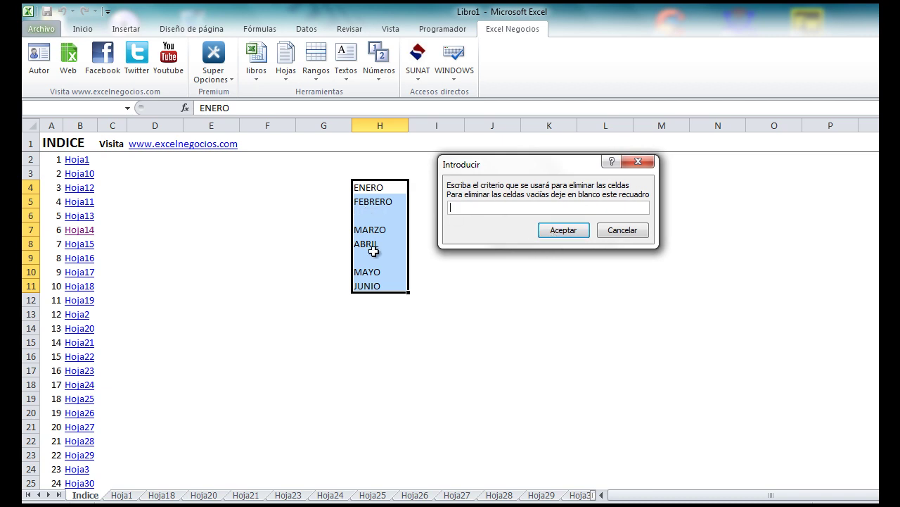
{"action": "left_click", "coordinate": [562, 232]}
{"action": "left_click", "coordinate": [523, 231]}
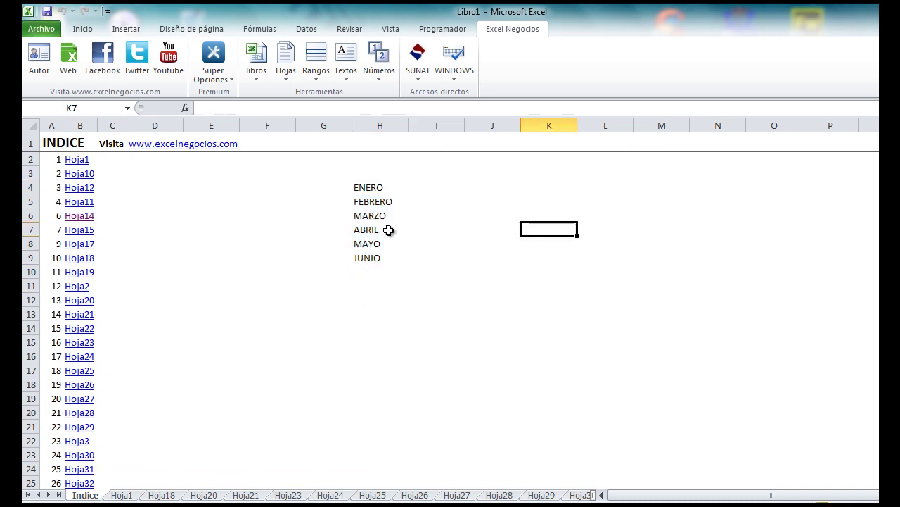
{"action": "mouse_move", "coordinate": [380, 244]}
{"action": "left_mouse_down"}
{"action": "mouse_move", "coordinate": [413, 364]}
{"action": "mouse_move", "coordinate": [410, 349]}
{"action": "left_mouse_up"}
{"action": "left_click", "coordinate": [499, 339]}
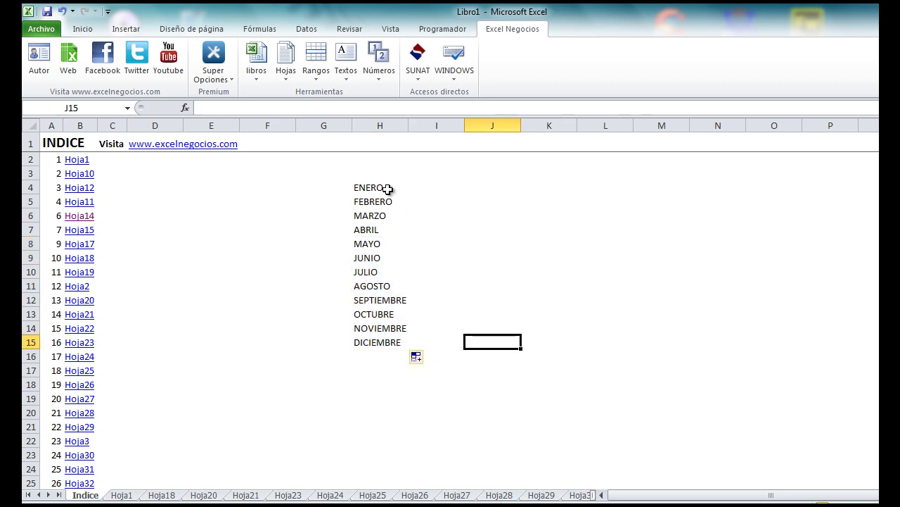
Step: Delete every month containing BRE with condition option 1, leaving ENERO to AGOSTO
{"action": "left_click", "coordinate": [313, 78]}
{"action": "left_click", "coordinate": [318, 90]}
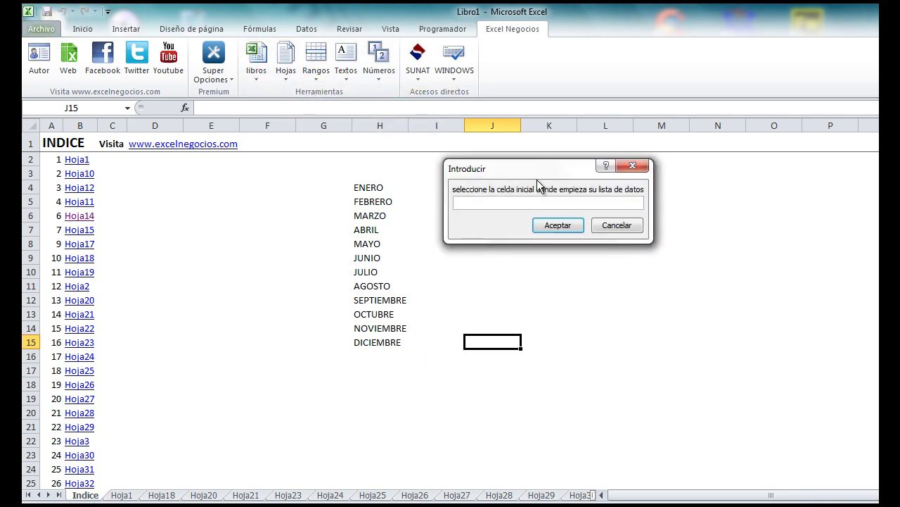
{"action": "left_click", "coordinate": [381, 187]}
{"action": "left_click", "coordinate": [563, 229]}
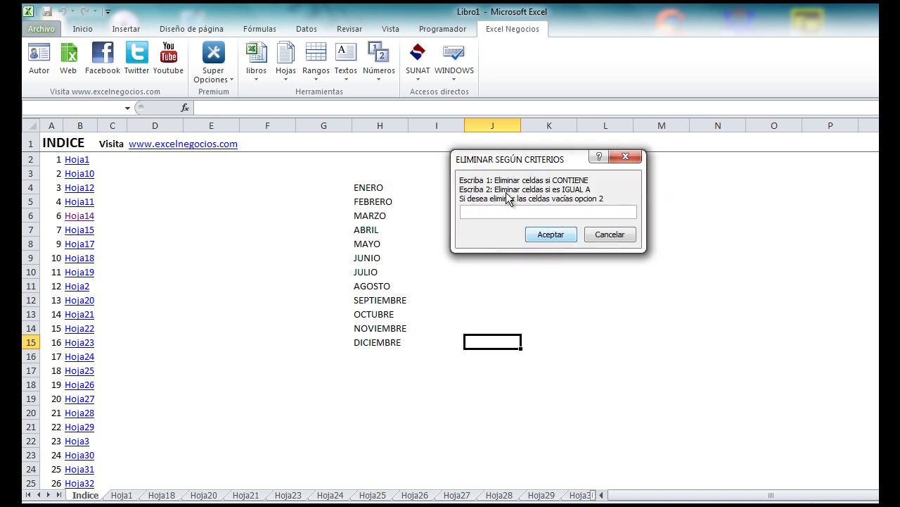
{"action": "type", "text": "1"}
{"action": "left_click", "coordinate": [551, 234]}
{"action": "type", "text": "BRE"}
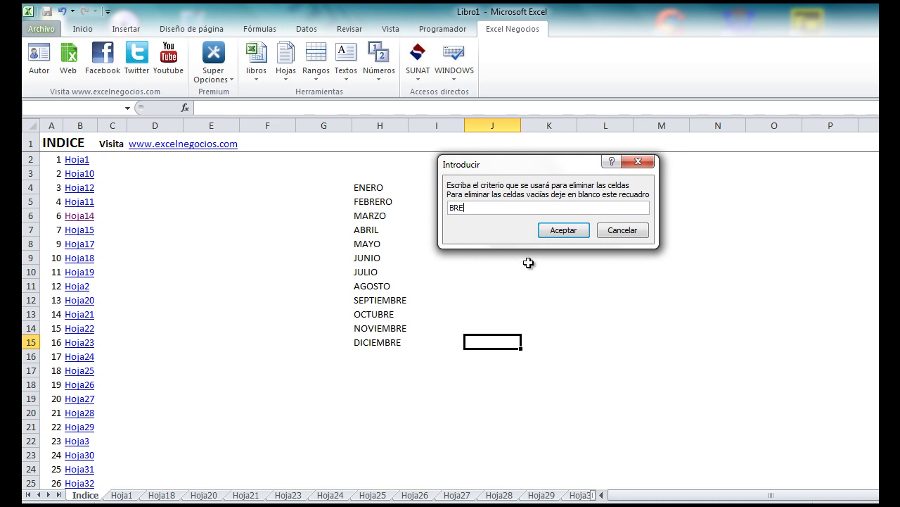
{"action": "left_click", "coordinate": [564, 231]}
{"action": "left_click_drag", "start_coordinate": [373, 188], "coordinate": [394, 279]}
{"action": "left_click", "coordinate": [497, 259]}
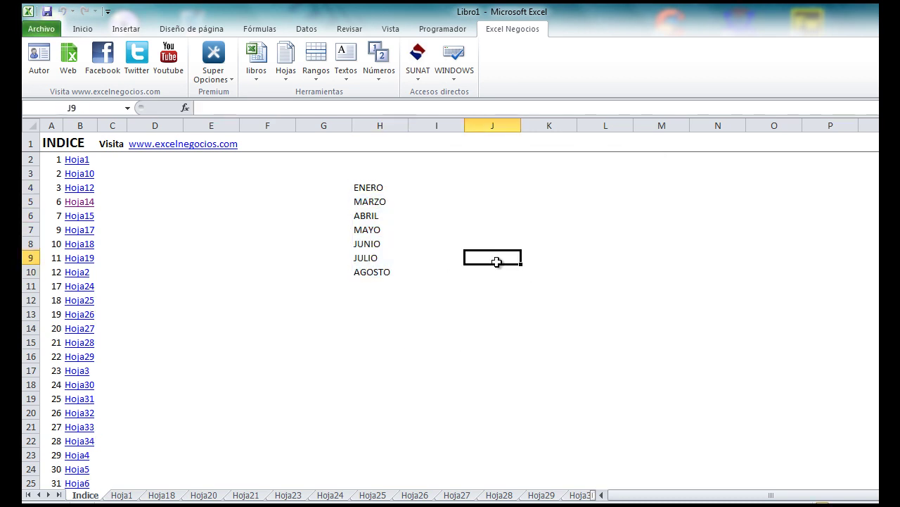
{"action": "left_click", "coordinate": [321, 78]}
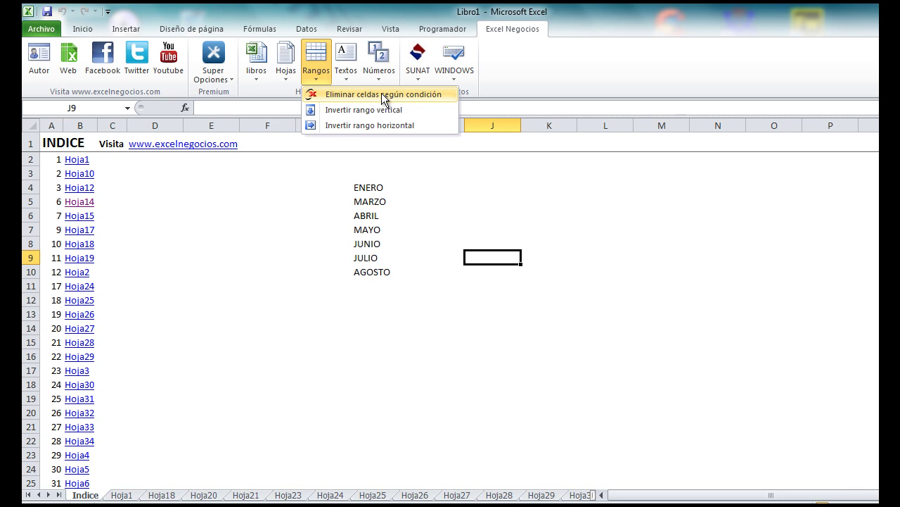
Step: On Hoja1, convert the EQUIPO cells C3:C7 to uppercase, lowercase, then title case
{"action": "left_click", "coordinate": [461, 247]}
{"action": "left_click", "coordinate": [121, 495]}
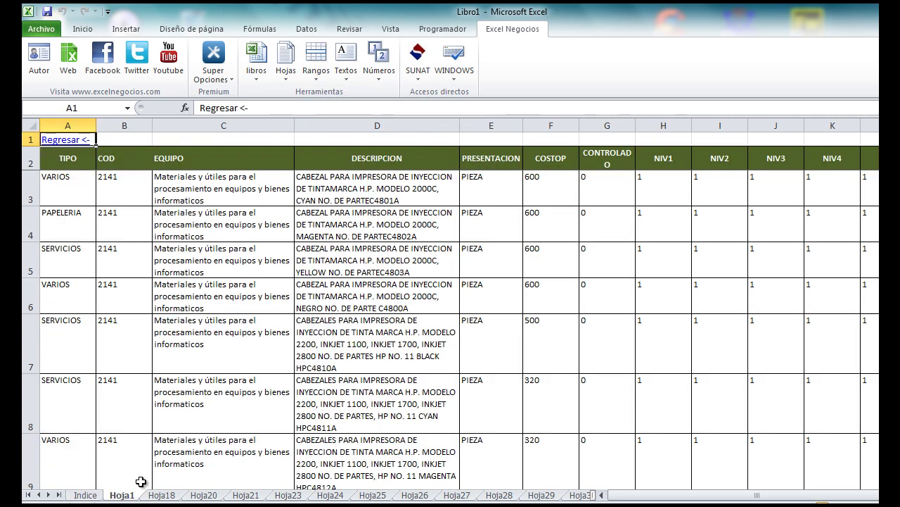
{"action": "left_click", "coordinate": [350, 79]}
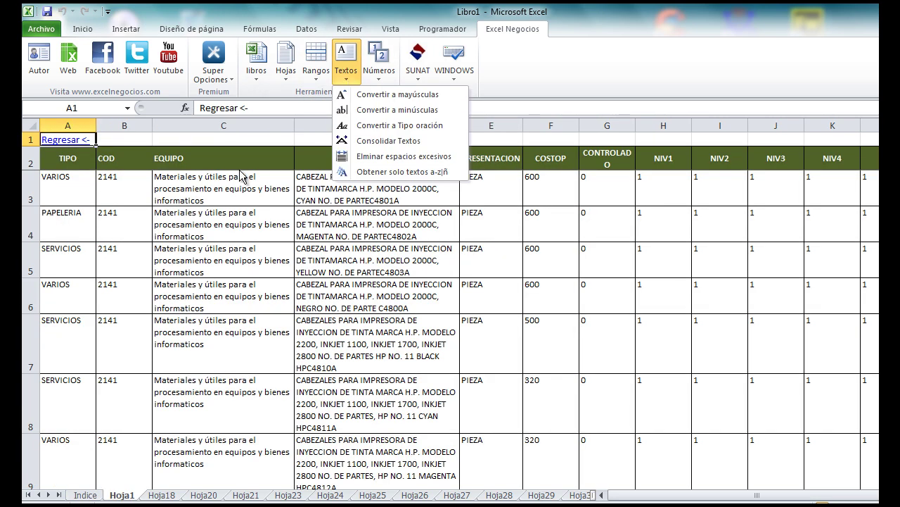
{"action": "left_click", "coordinate": [204, 271]}
{"action": "left_click_drag", "start_coordinate": [230, 181], "coordinate": [223, 346]}
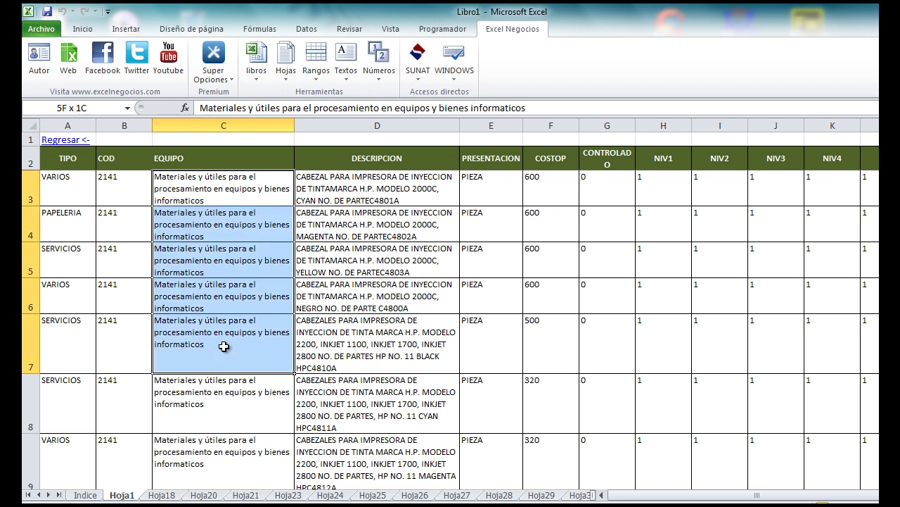
{"action": "left_click", "coordinate": [345, 71]}
{"action": "left_click", "coordinate": [361, 96]}
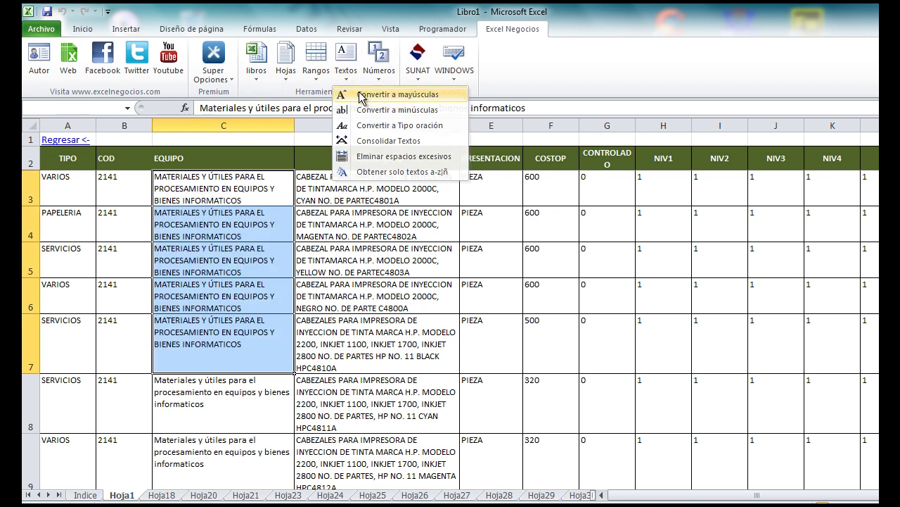
{"action": "left_click", "coordinate": [346, 70]}
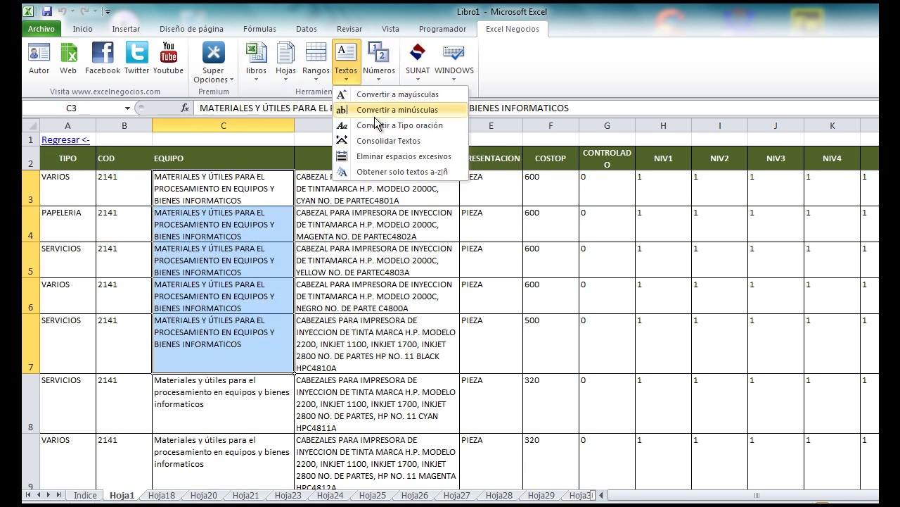
{"action": "left_click", "coordinate": [362, 107]}
{"action": "left_click", "coordinate": [345, 70]}
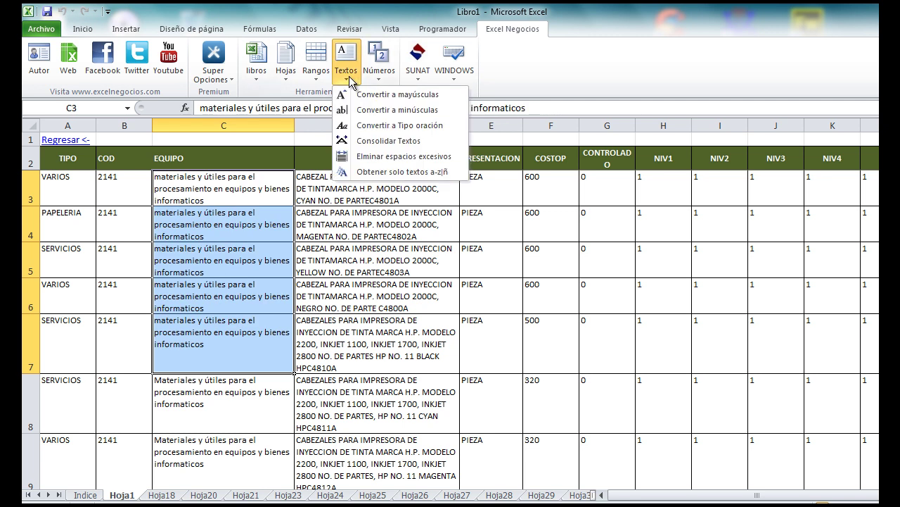
{"action": "left_click", "coordinate": [398, 125]}
{"action": "left_click", "coordinate": [263, 246]}
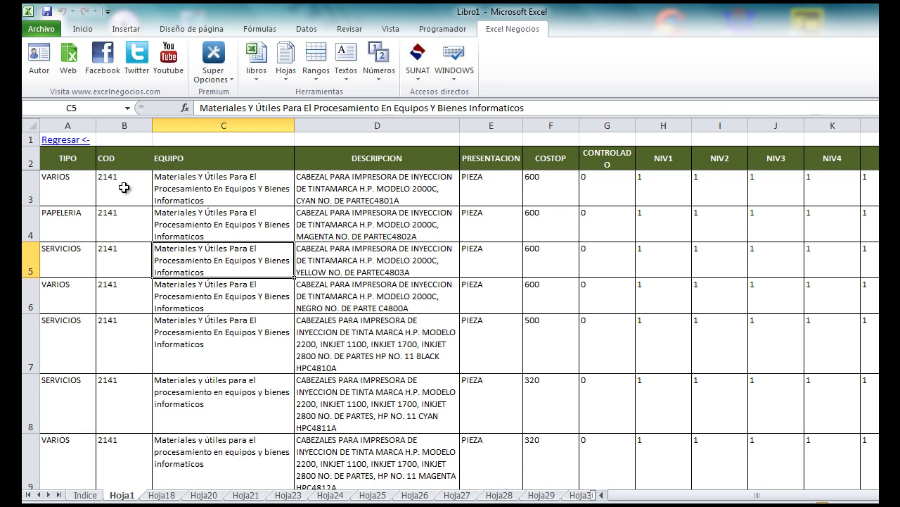
Step: Consolidate TIPO cells A3:A4 into one merged cell with Consolidar Textos
{"action": "left_click_drag", "start_coordinate": [81, 184], "coordinate": [81, 220]}
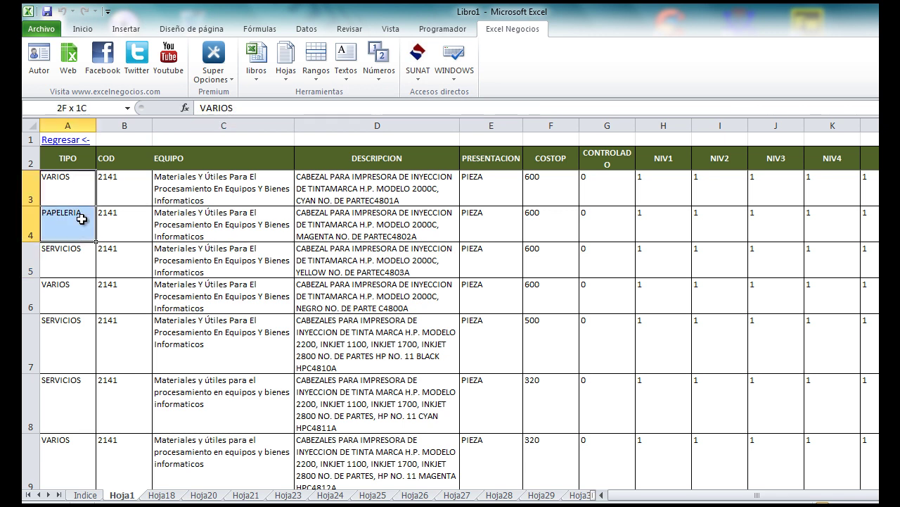
{"action": "left_click", "coordinate": [316, 76]}
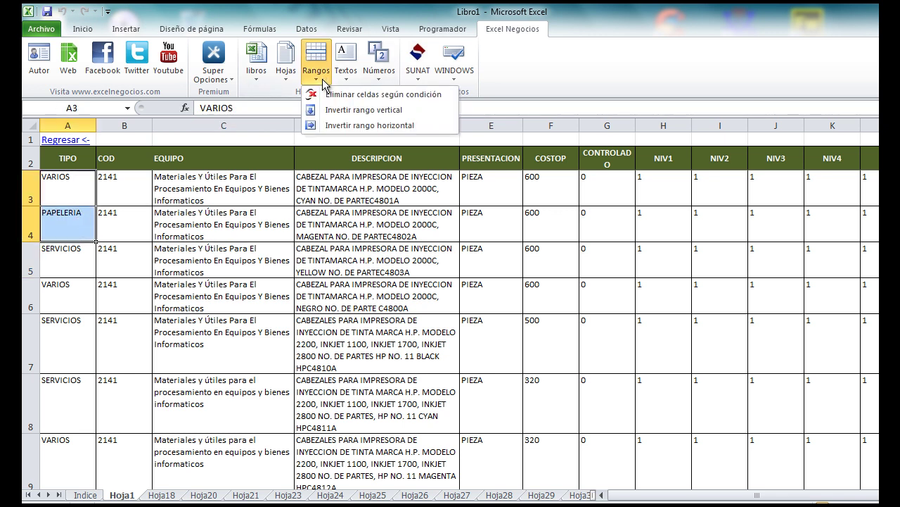
{"action": "left_click", "coordinate": [347, 78]}
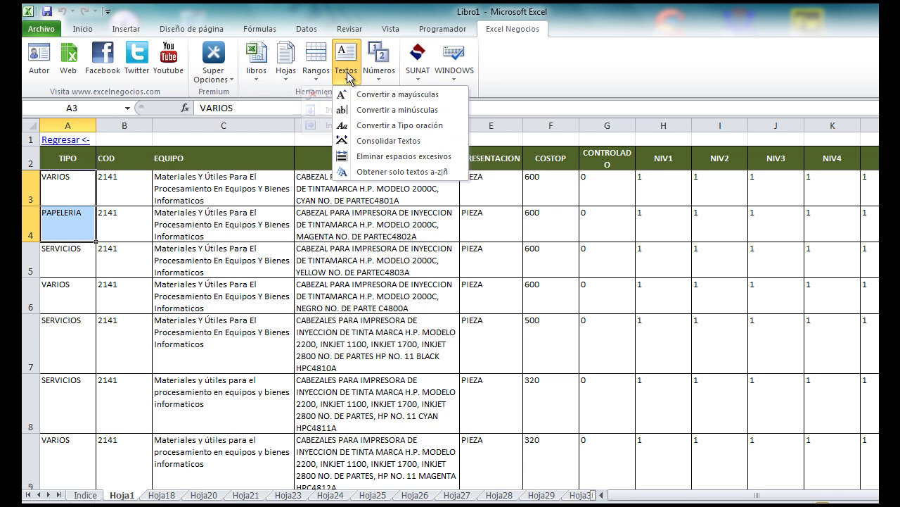
{"action": "left_click", "coordinate": [377, 140]}
{"action": "left_click", "coordinate": [557, 308]}
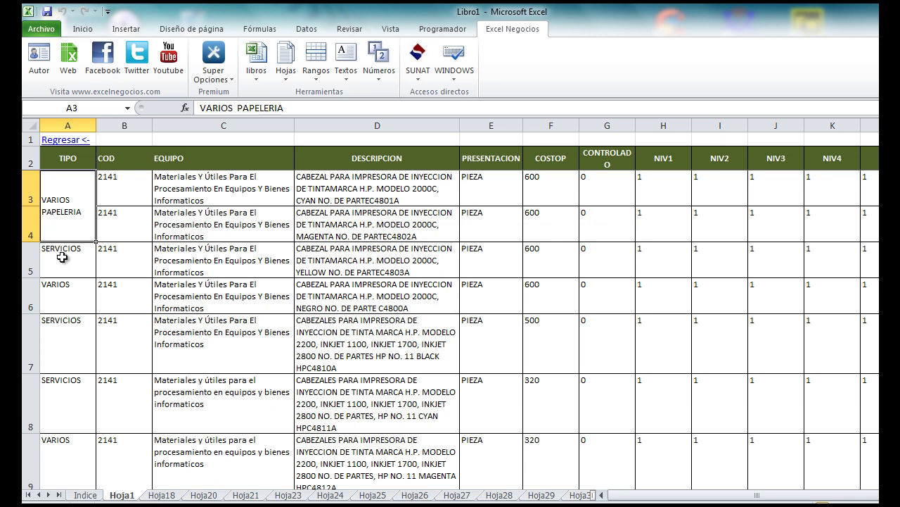
Step: Consolidate TIPO cells A5:A8 into one merged cell the same way
{"action": "left_click_drag", "start_coordinate": [63, 254], "coordinate": [83, 401]}
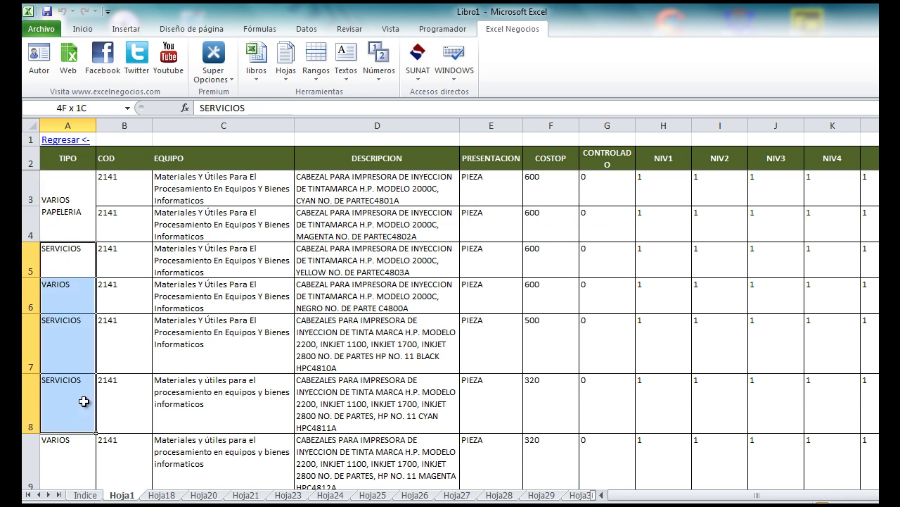
{"action": "left_click", "coordinate": [320, 80]}
{"action": "left_click", "coordinate": [345, 72]}
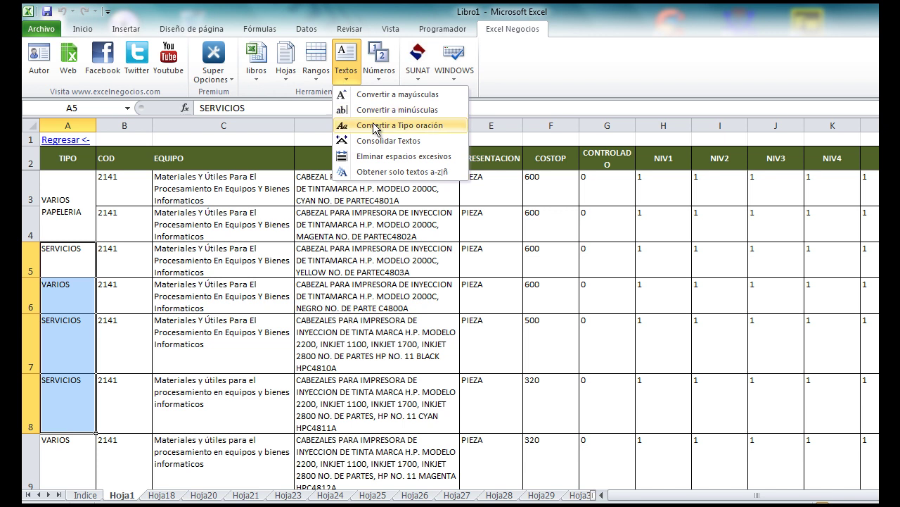
{"action": "left_click", "coordinate": [374, 144]}
{"action": "left_click", "coordinate": [546, 305]}
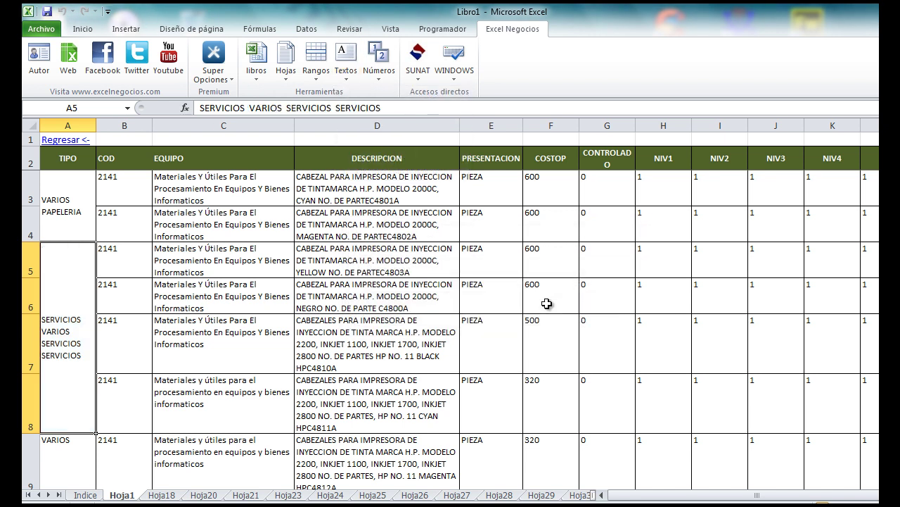
{"action": "left_click", "coordinate": [344, 83]}
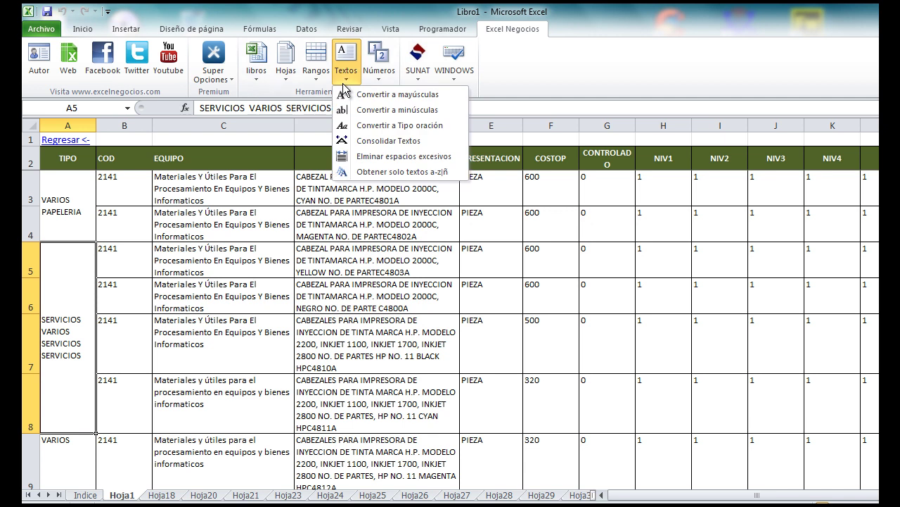
{"action": "left_click", "coordinate": [350, 248]}
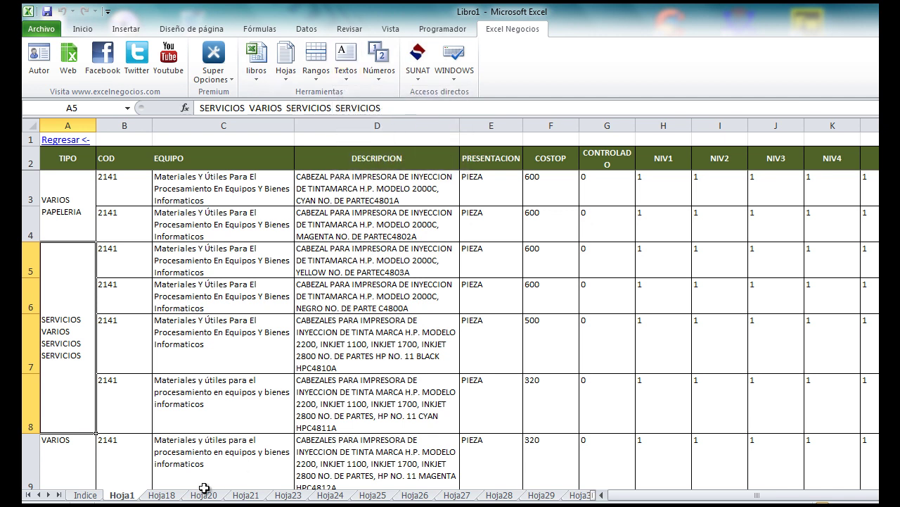
{"action": "left_click", "coordinate": [176, 495]}
Step: Enter ASDASDASDASD in F3, widen column F, fill it down to F20 and copy it into column I
{"action": "left_click", "coordinate": [338, 170]}
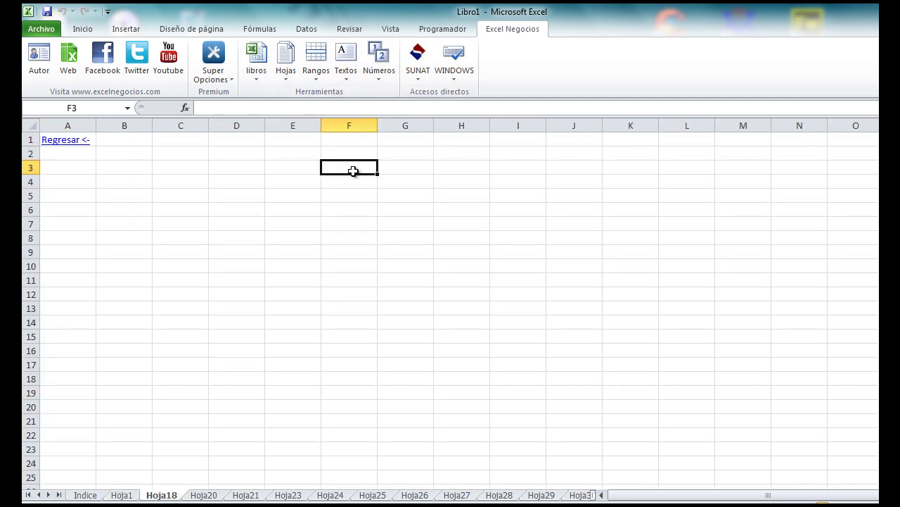
{"action": "left_click", "coordinate": [250, 107]}
{"action": "type", "text": "SDASD"}
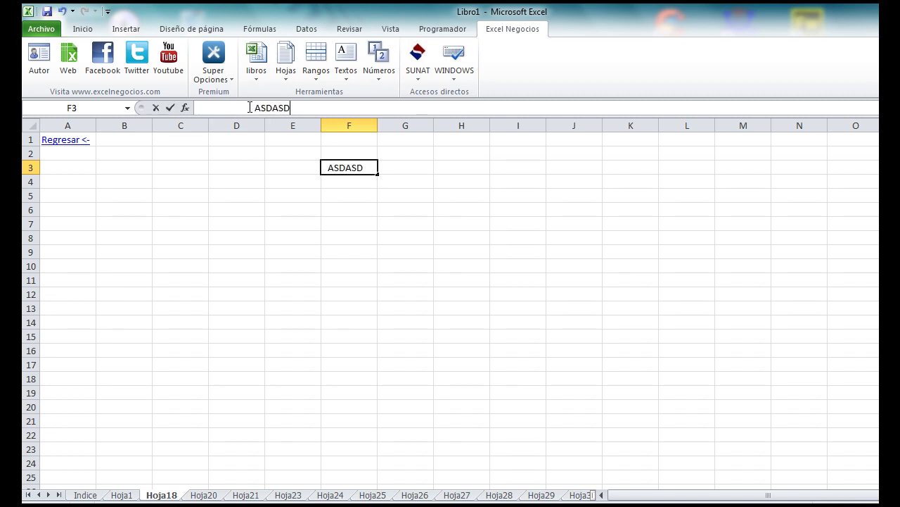
{"action": "key", "text": "Return"}
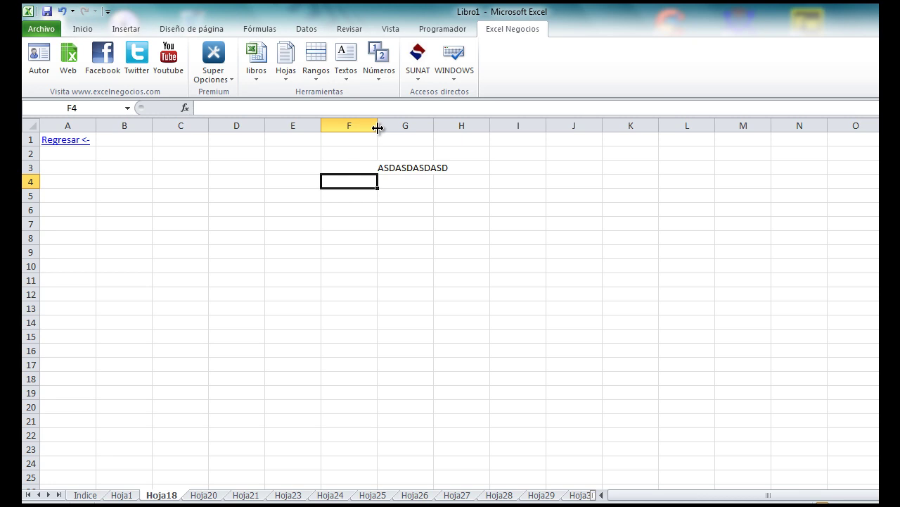
{"action": "left_click_drag", "start_coordinate": [377, 125], "coordinate": [454, 125]}
{"action": "left_click", "coordinate": [436, 169]}
{"action": "mouse_move", "coordinate": [456, 176]}
{"action": "left_mouse_down"}
{"action": "mouse_move", "coordinate": [455, 413]}
{"action": "mouse_move", "coordinate": [628, 414]}
{"action": "left_mouse_up"}
{"action": "left_click_drag", "start_coordinate": [587, 140], "coordinate": [586, 153]}
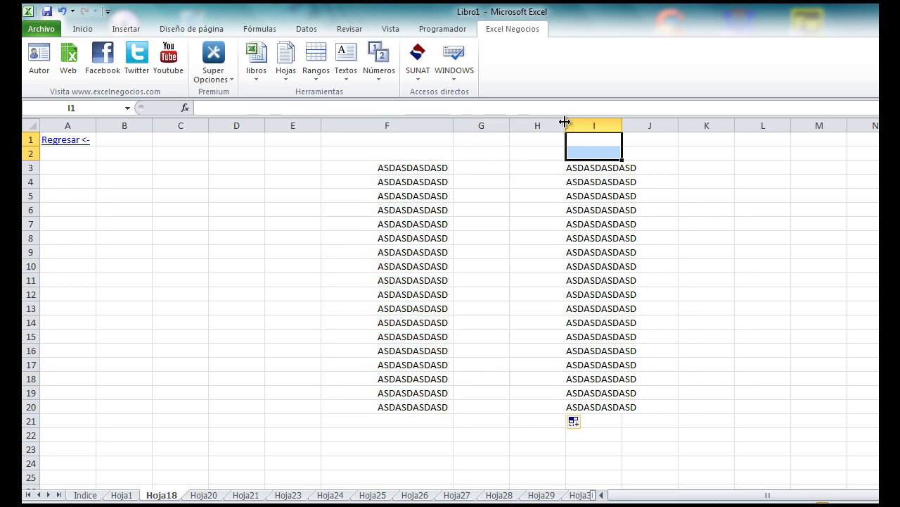
Step: Remove excess spaces from the F2:J21 block with Textos > Eliminar espacios excesivos
{"action": "left_click", "coordinate": [354, 167]}
{"action": "left_click", "coordinate": [507, 181]}
{"action": "left_click", "coordinate": [335, 154]}
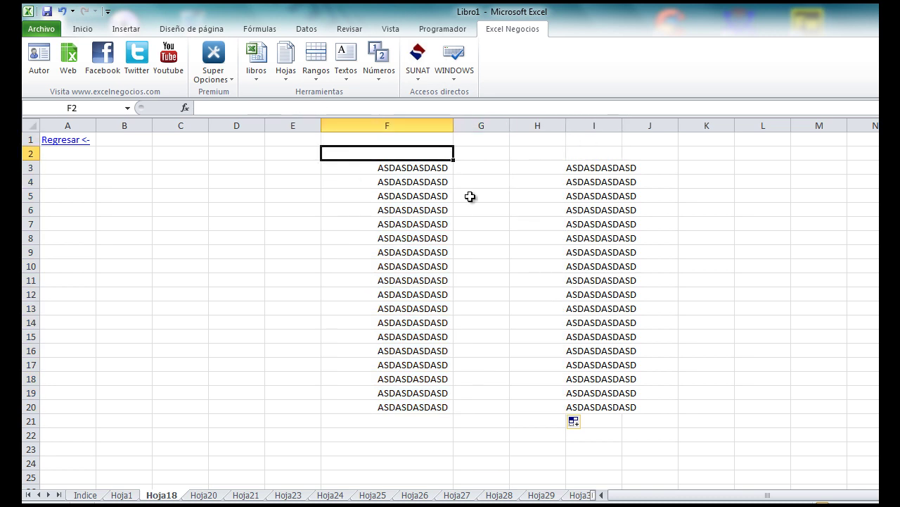
{"action": "left_click_drag", "start_coordinate": [470, 196], "coordinate": [657, 419]}
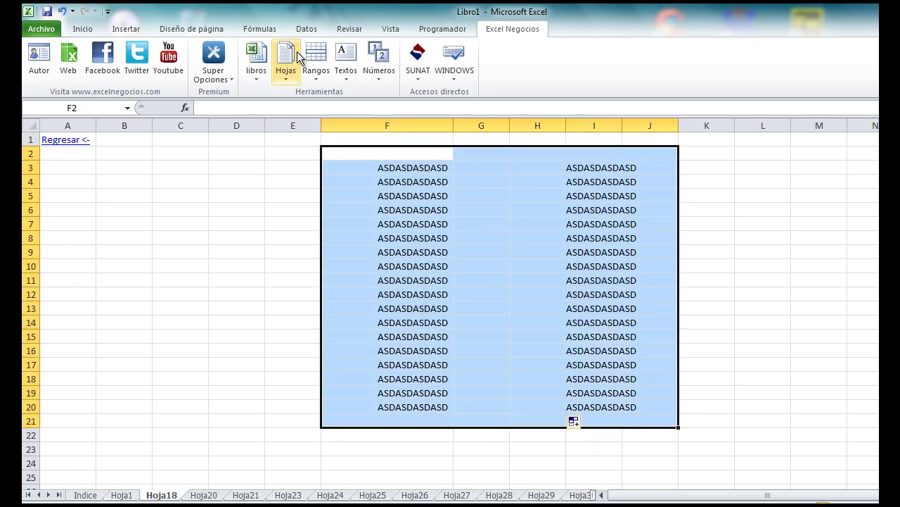
{"action": "left_click", "coordinate": [353, 79]}
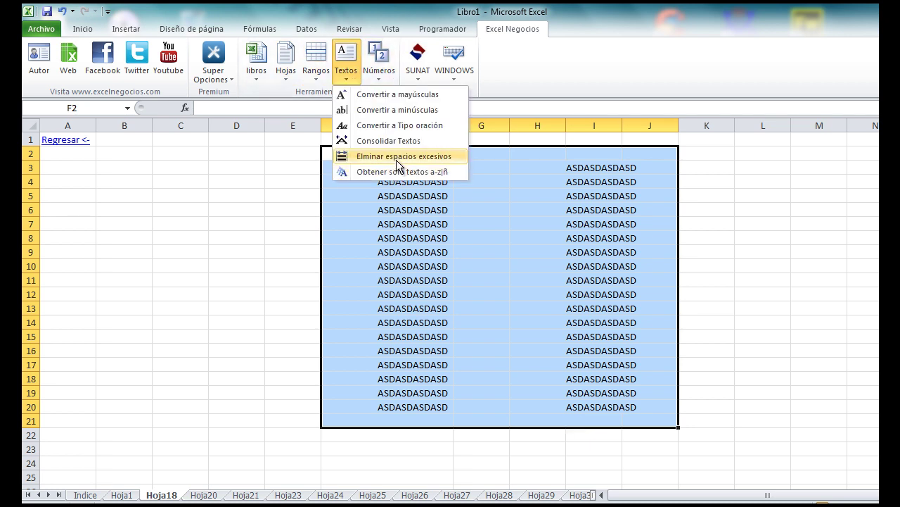
{"action": "left_click", "coordinate": [398, 157]}
Step: Auto-fit column G and look through the range and text tool lists without applying anything
{"action": "left_click", "coordinate": [513, 297]}
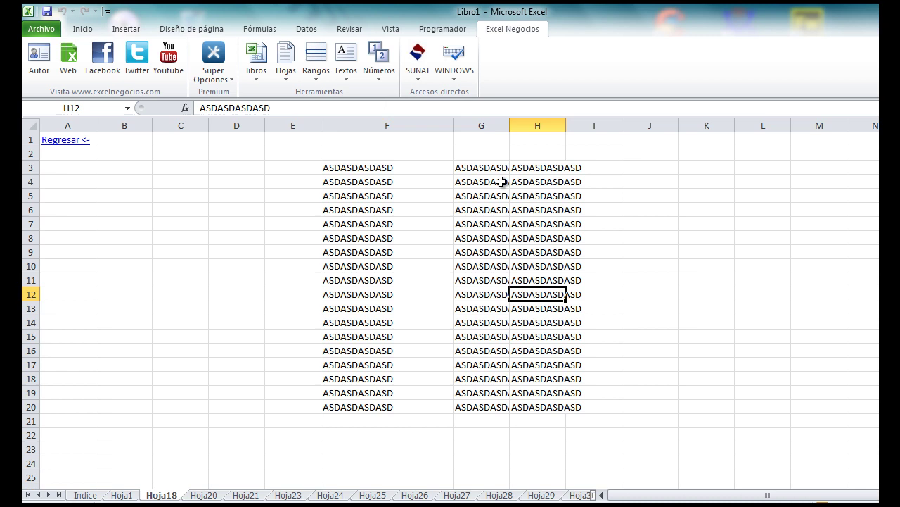
{"action": "double_click", "coordinate": [508, 125]}
{"action": "left_click", "coordinate": [314, 81]}
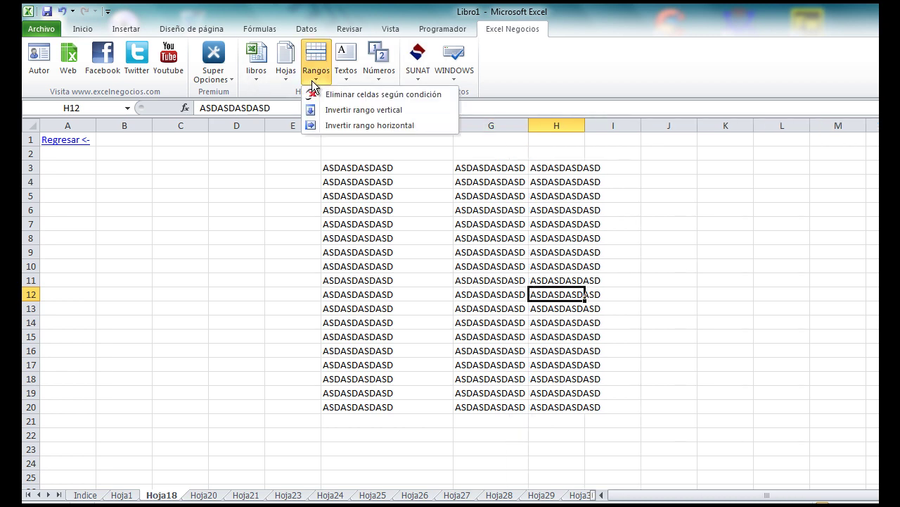
{"action": "left_click", "coordinate": [355, 83]}
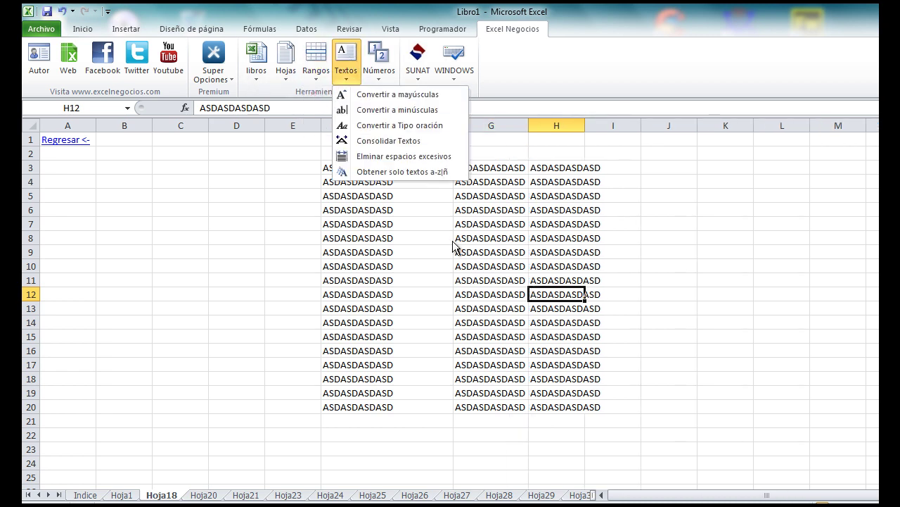
{"action": "left_click", "coordinate": [313, 239]}
{"action": "left_click", "coordinate": [345, 79]}
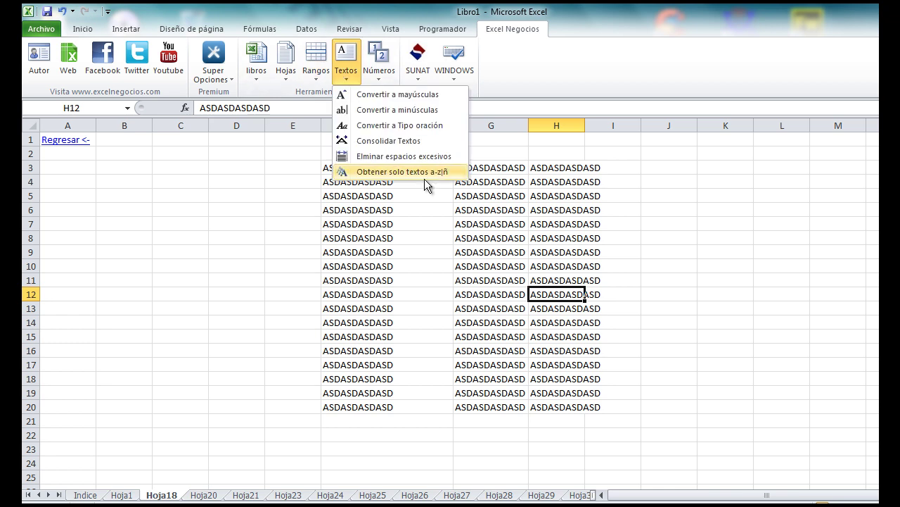
{"action": "left_click", "coordinate": [186, 250]}
{"action": "left_click", "coordinate": [86, 195]}
Step: Enter JUAN56AZ in B5 and fill it down to B15
{"action": "left_click", "coordinate": [124, 201]}
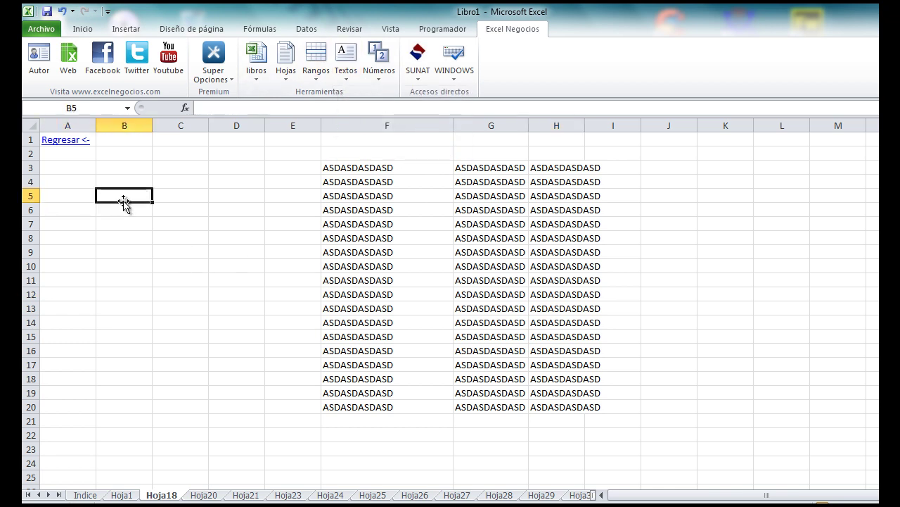
{"action": "type", "text": "JUAN56"}
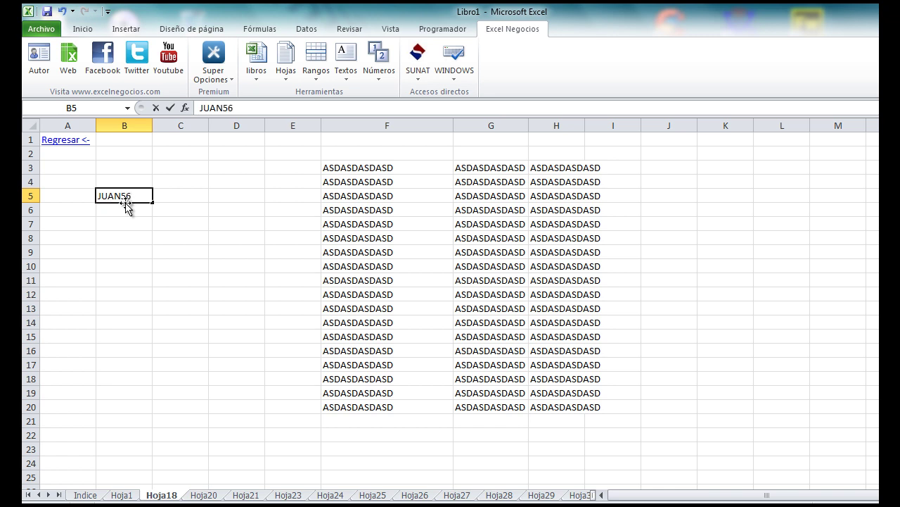
{"action": "type", "text": "Z"}
{"action": "key", "text": "Return"}
{"action": "left_click", "coordinate": [127, 201]}
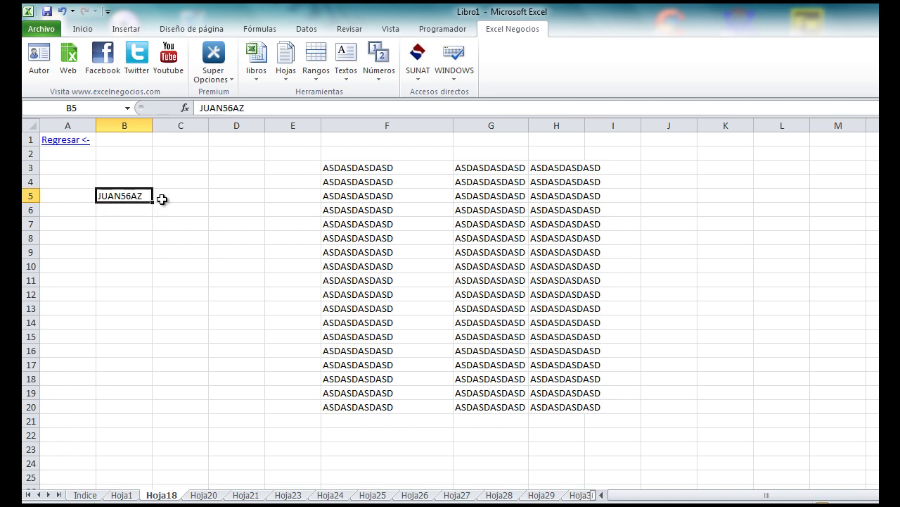
{"action": "left_click_drag", "start_coordinate": [152, 203], "coordinate": [153, 345]}
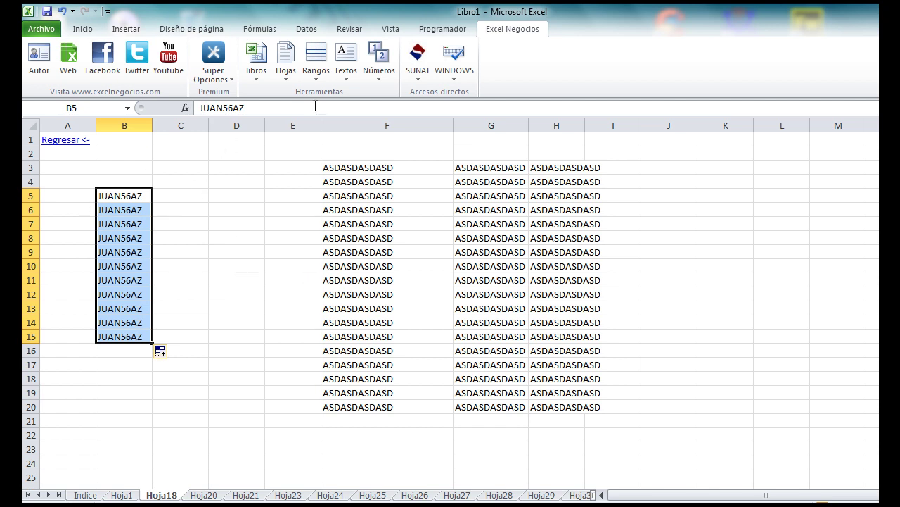
Step: Keep only letters in B5:B15 with 'Obtener solo textos a-z|ñ', leaving JUANAZ
{"action": "left_click", "coordinate": [342, 79]}
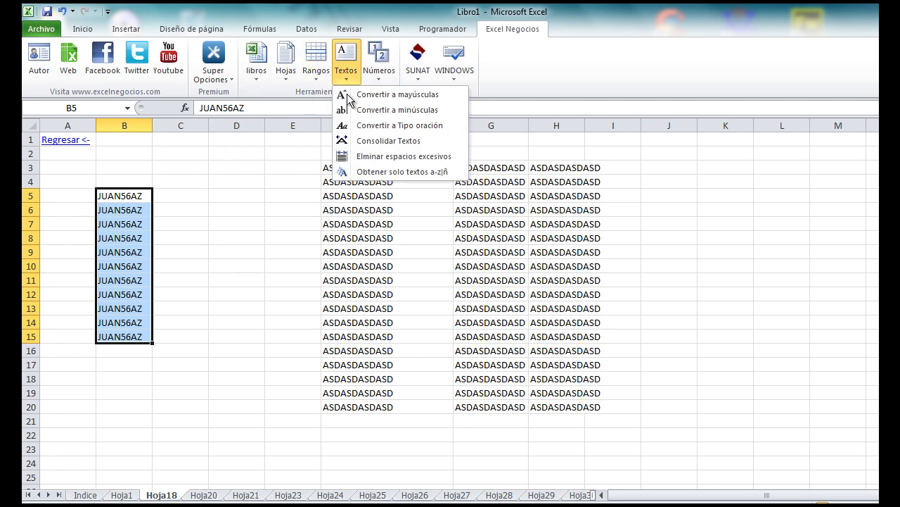
{"action": "left_click", "coordinate": [403, 173]}
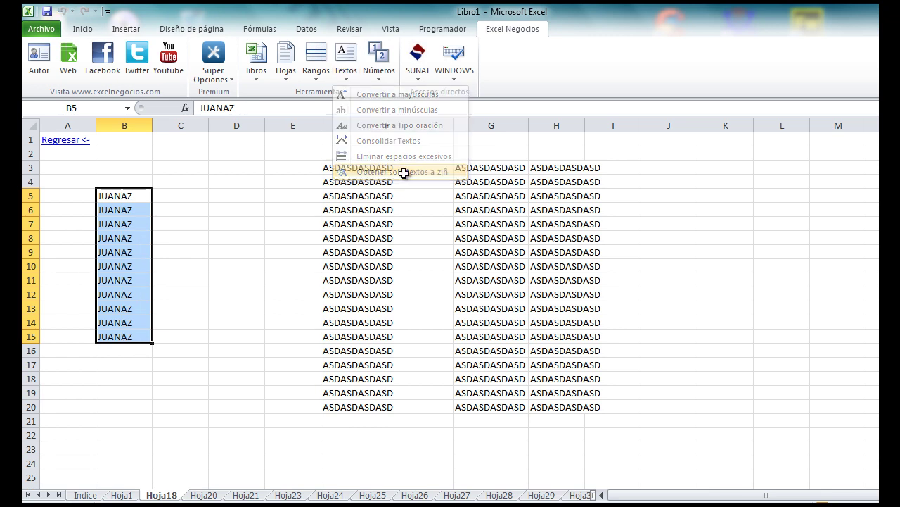
{"action": "left_click", "coordinate": [260, 180]}
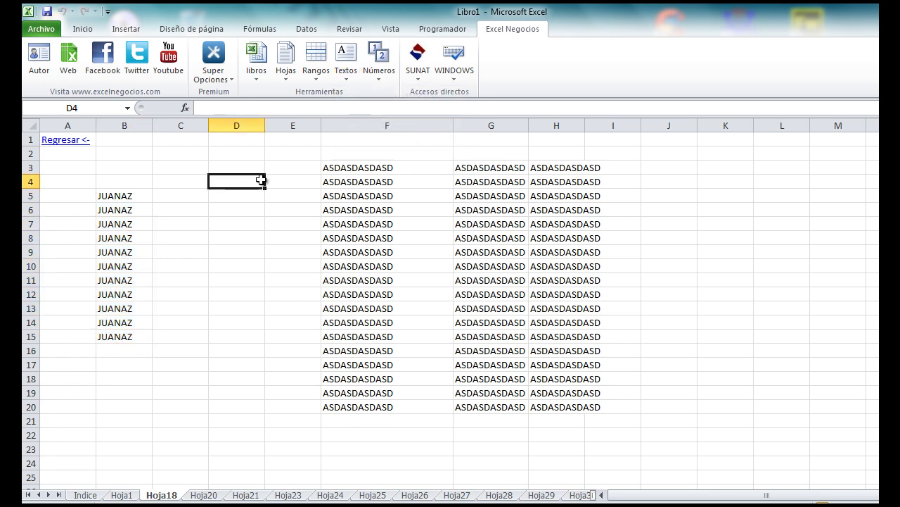
Step: Enter 12112,10 in J4 and 43434,90 in J5
{"action": "left_click", "coordinate": [379, 76]}
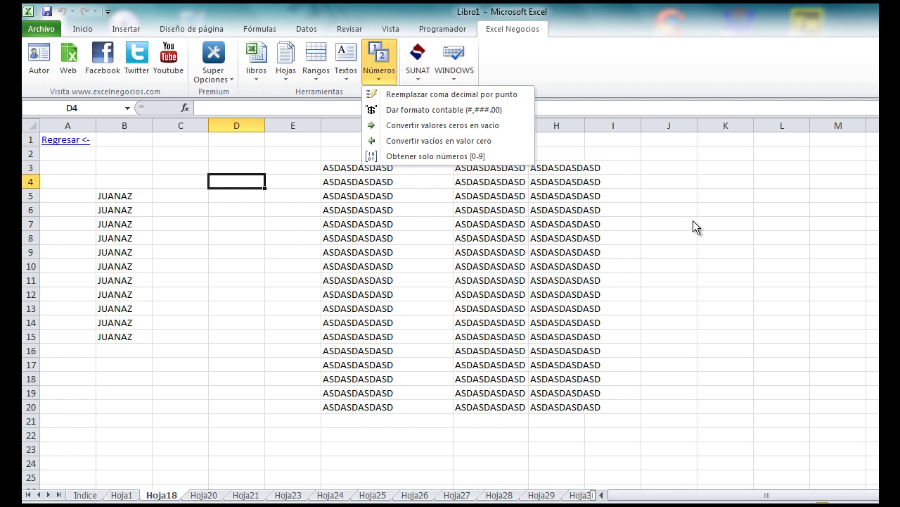
{"action": "left_click", "coordinate": [665, 185]}
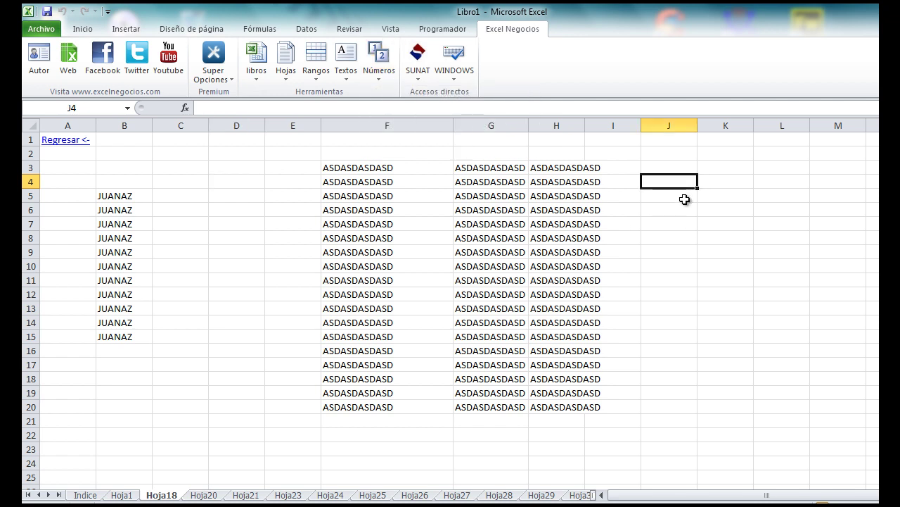
{"action": "type", "text": "12112,10"}
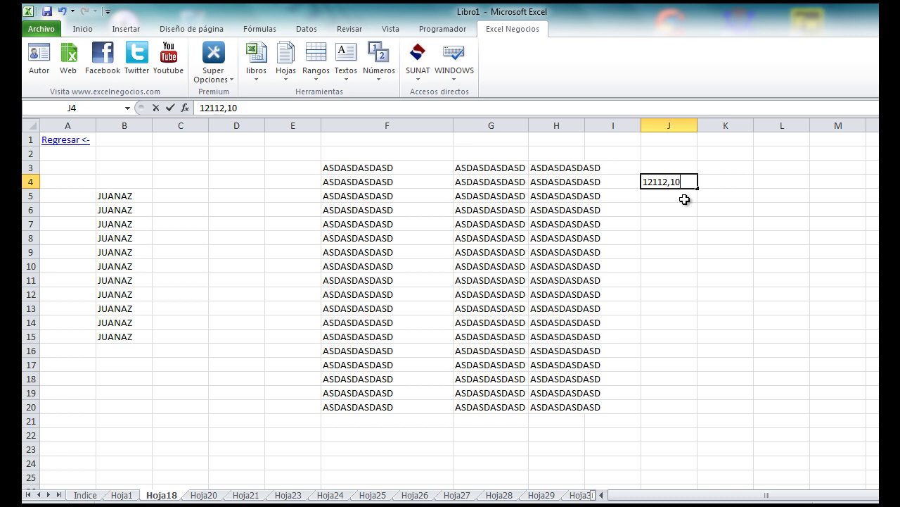
{"action": "key", "text": "Return"}
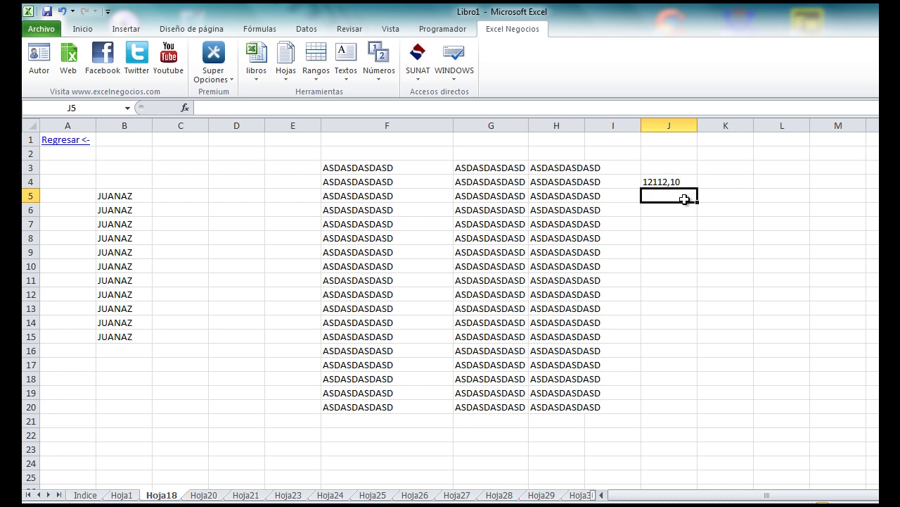
{"action": "type", "text": "43434,90"}
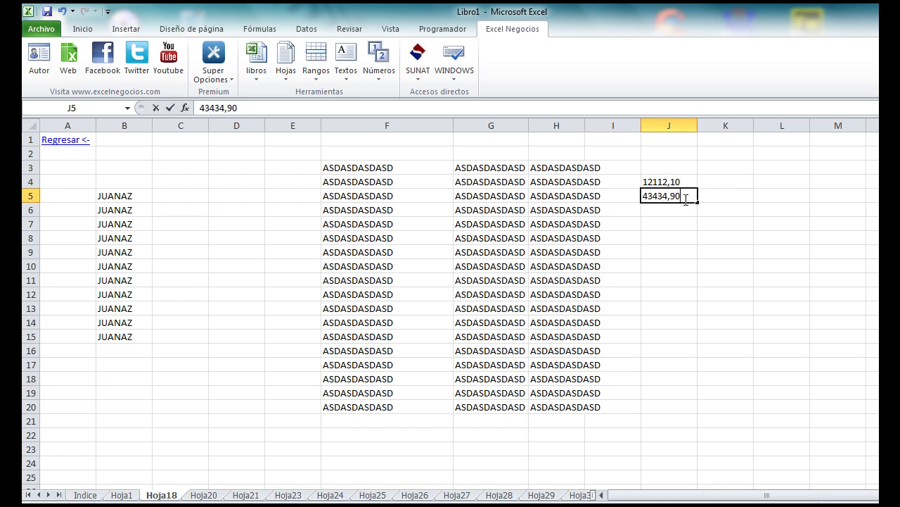
{"action": "key", "text": "Return"}
{"action": "left_click", "coordinate": [684, 181]}
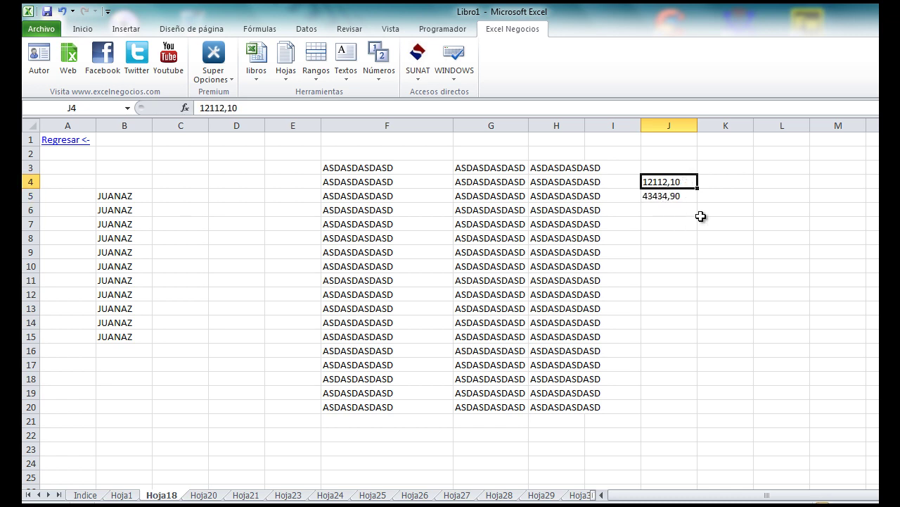
Step: Add the sum formula =+J4+J5 in K7
{"action": "left_click", "coordinate": [703, 215]}
{"action": "key", "text": "Down"}
{"action": "type", "text": "+"}
{"action": "key", "text": "Left"}
{"action": "key", "text": "Left"}
{"action": "key", "text": "Down"}
{"action": "key", "text": "Down"}
{"action": "key", "text": "Down"}
{"action": "key", "text": "Up"}
{"action": "key", "text": "Up"}
{"action": "key", "text": "Up"}
{"action": "key", "text": "Up"}
{"action": "key", "text": "Up"}
{"action": "key", "text": "Up"}
{"action": "key", "text": "Right"}
{"action": "type", "text": "+"}
{"action": "key", "text": "Down"}
{"action": "key", "text": "Up"}
{"action": "key", "text": "Up"}
{"action": "key", "text": "Up"}
{"action": "key", "text": "Left"}
{"action": "key", "text": "Return"}
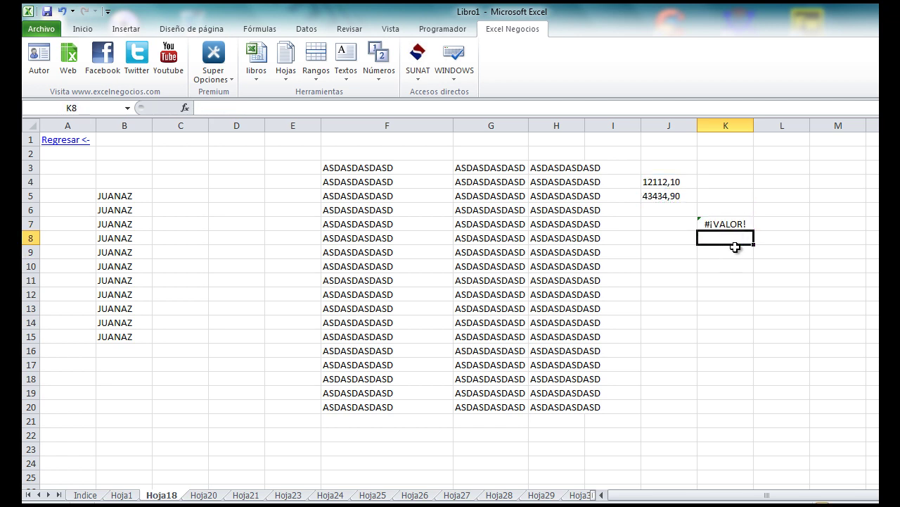
Step: Convert J4:J5 from comma to point decimals so K7 shows 55547
{"action": "left_click_drag", "start_coordinate": [676, 182], "coordinate": [676, 194]}
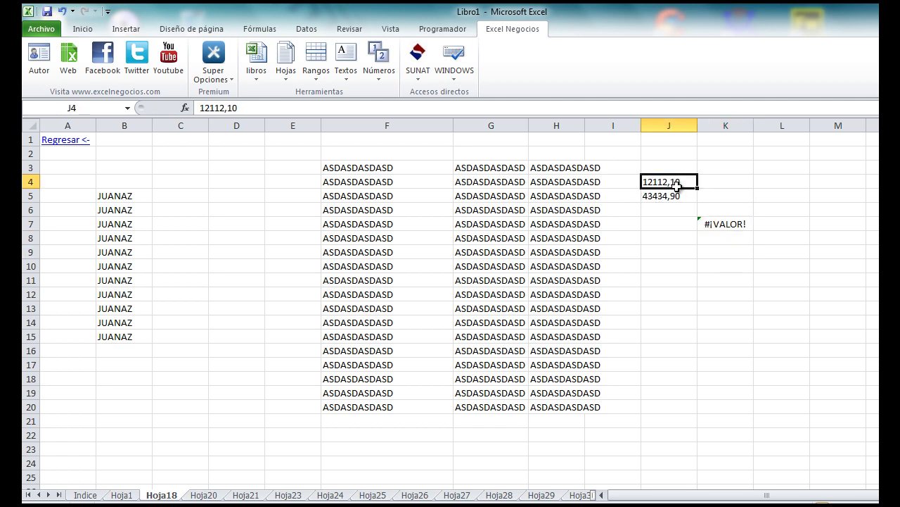
{"action": "left_click", "coordinate": [373, 79]}
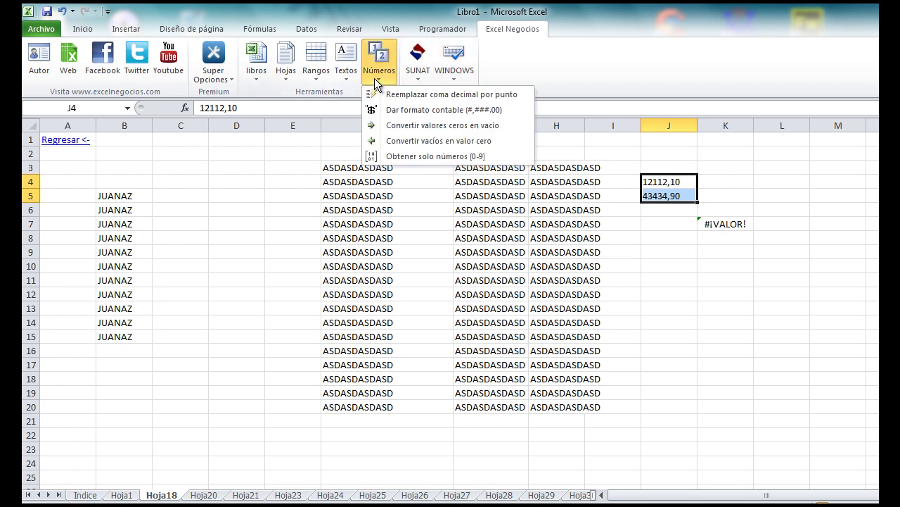
{"action": "left_click", "coordinate": [409, 97]}
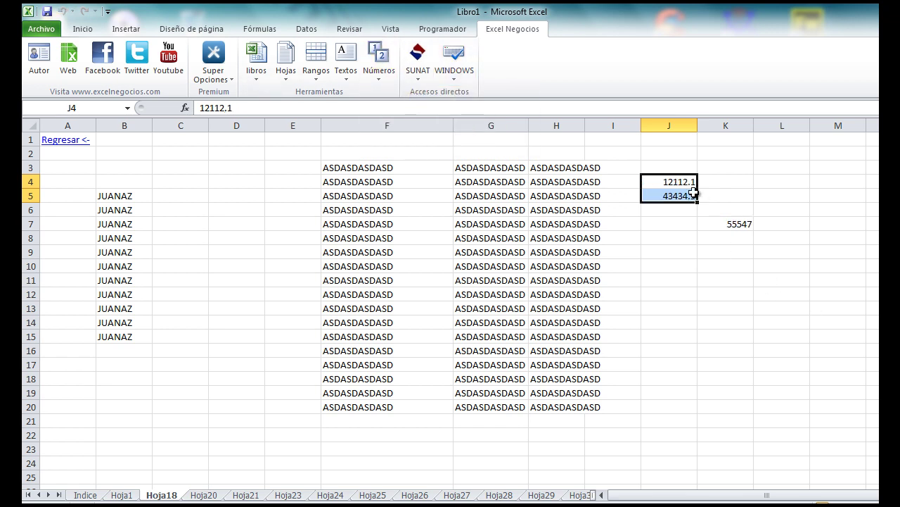
{"action": "left_click", "coordinate": [734, 226]}
{"action": "left_click", "coordinate": [380, 78]}
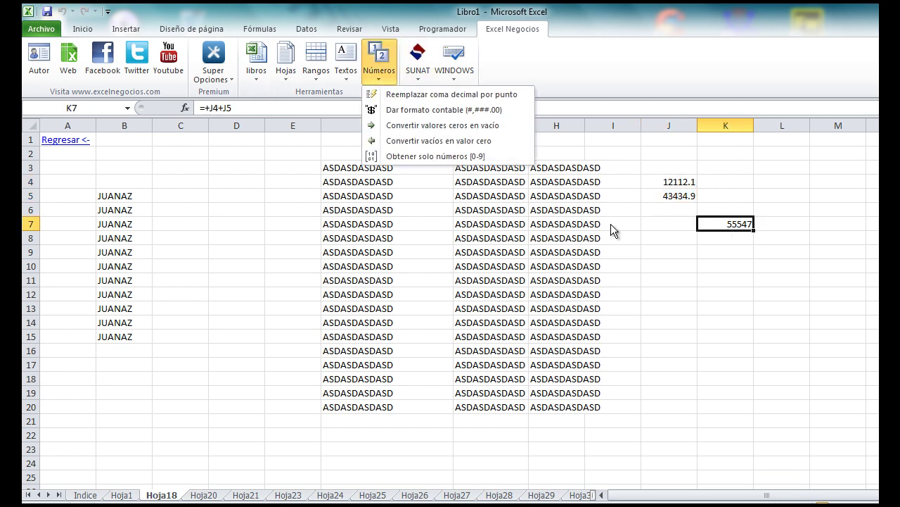
{"action": "left_click", "coordinate": [717, 263]}
Step: Clear J3:L11, then enter -2323 in K4 and -3737 in K6
{"action": "left_click_drag", "start_coordinate": [672, 167], "coordinate": [801, 282]}
{"action": "key", "text": "Delete"}
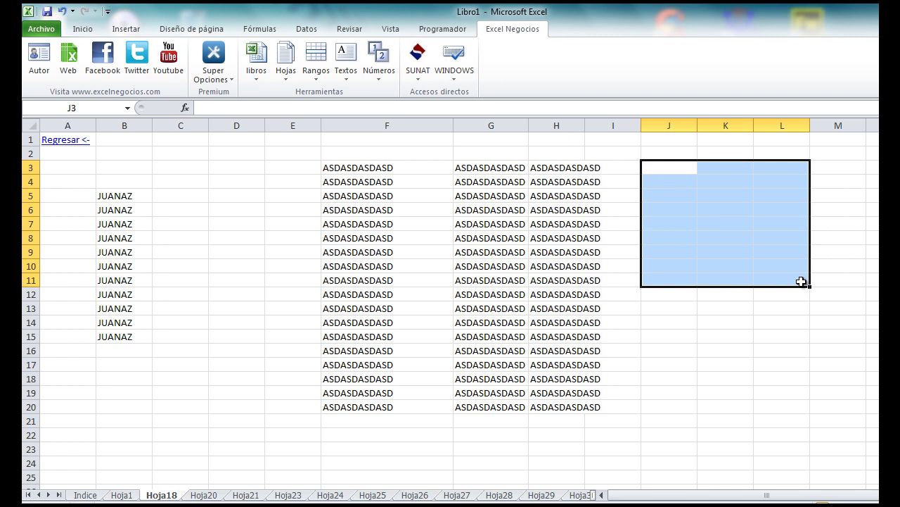
{"action": "key", "text": "Right"}
{"action": "key", "text": "Right"}
{"action": "key", "text": "Right"}
{"action": "key", "text": "Right"}
{"action": "key", "text": "Right"}
{"action": "key", "text": "Right"}
{"action": "key", "text": "Left"}
{"action": "key", "text": "Left"}
{"action": "key", "text": "Left"}
{"action": "key", "text": "Left"}
{"action": "key", "text": "Left"}
{"action": "key", "text": "Down"}
{"action": "type", "text": "-2323"}
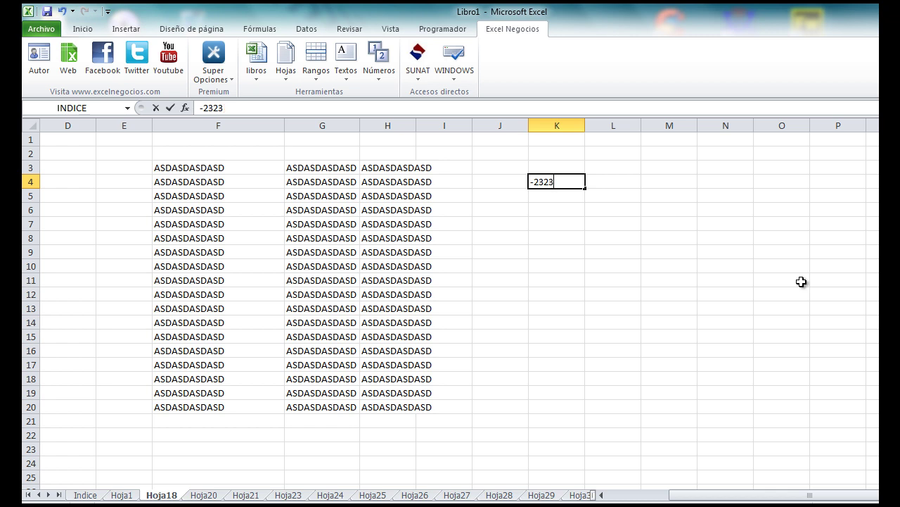
{"action": "key", "text": "Return"}
{"action": "key", "text": "Return"}
{"action": "type", "text": "-3737"}
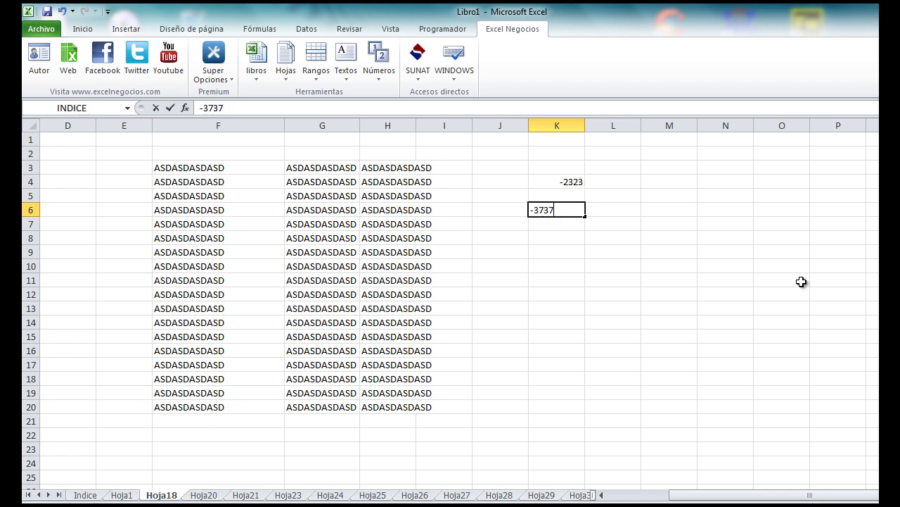
{"action": "key", "text": "Return"}
Step: Format K3:K10 with thousands separators and two decimals
{"action": "left_click_drag", "start_coordinate": [557, 169], "coordinate": [556, 265]}
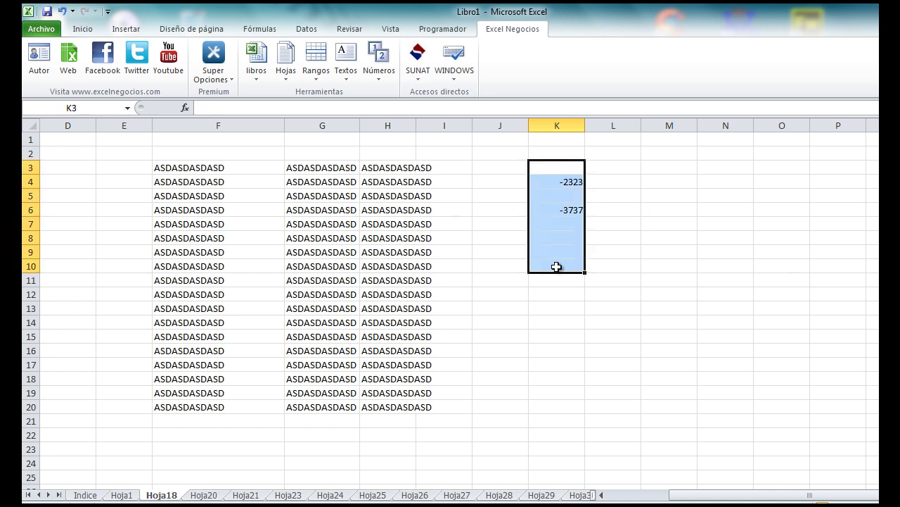
{"action": "left_click", "coordinate": [83, 29]}
{"action": "left_click", "coordinate": [522, 72]}
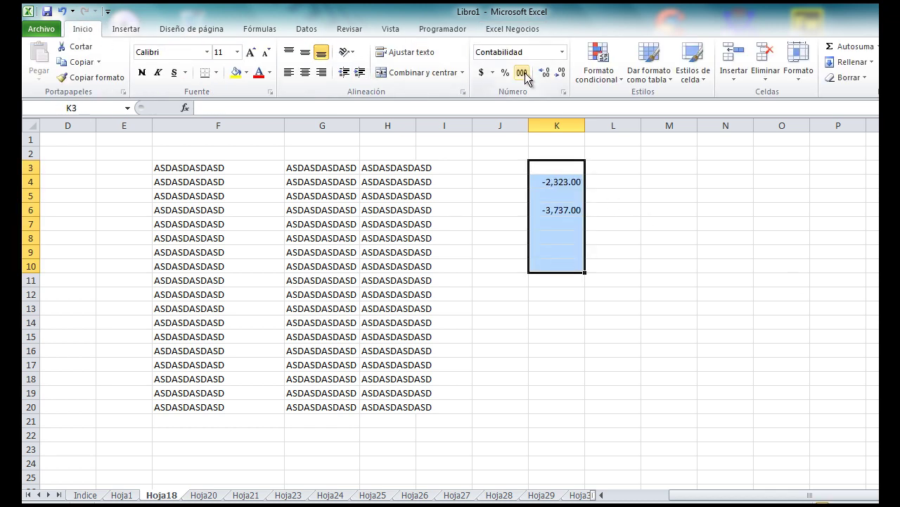
{"action": "left_click", "coordinate": [669, 251]}
Step: Apply the add-in's accounting format (#,###.00) to K4:K6, showing red (2,323.00) and (3,737.00)
{"action": "left_click_drag", "start_coordinate": [553, 182], "coordinate": [552, 209]}
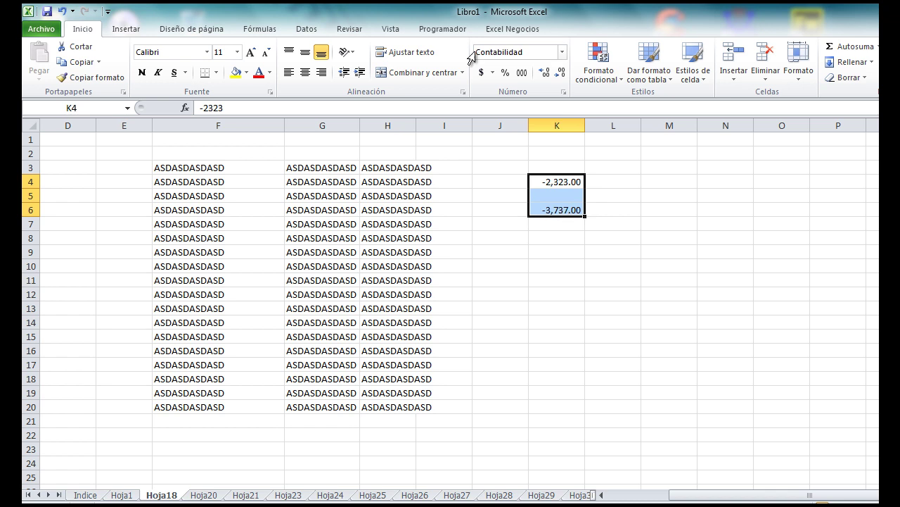
{"action": "left_click", "coordinate": [514, 29]}
{"action": "left_click", "coordinate": [352, 85]}
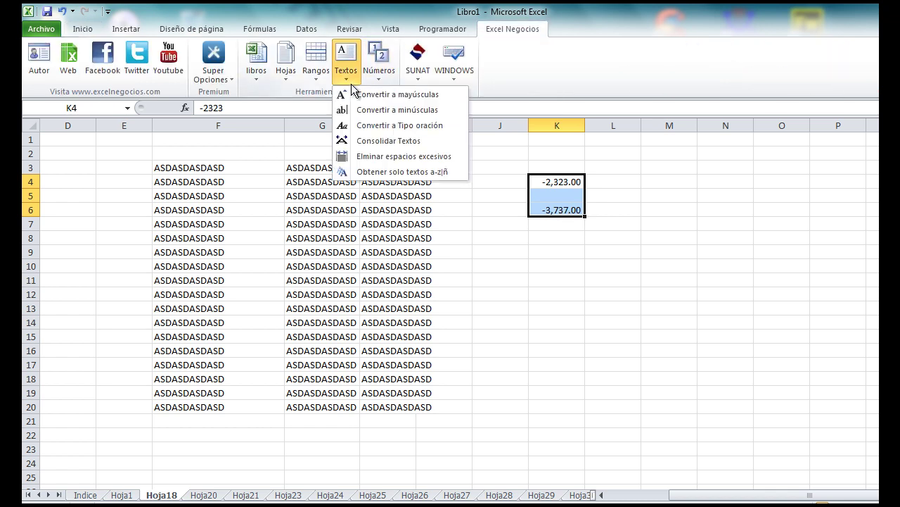
{"action": "left_click", "coordinate": [380, 79]}
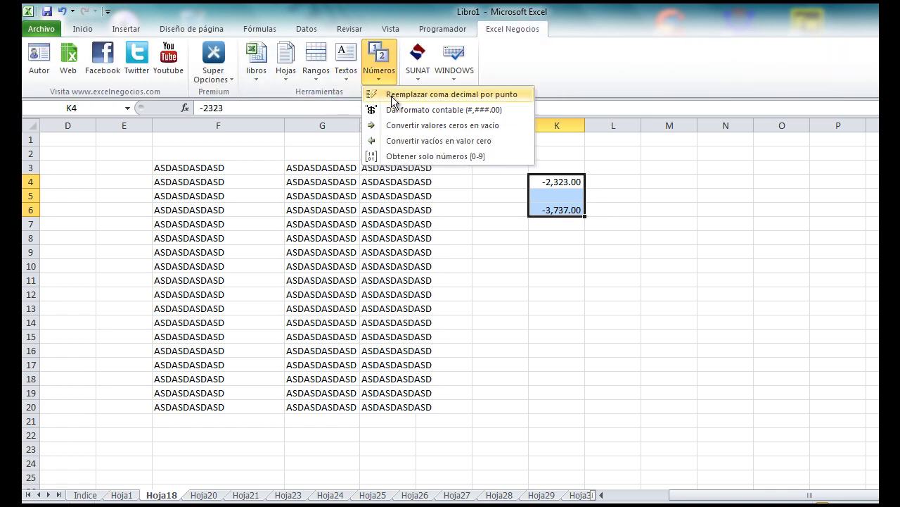
{"action": "left_click", "coordinate": [396, 111]}
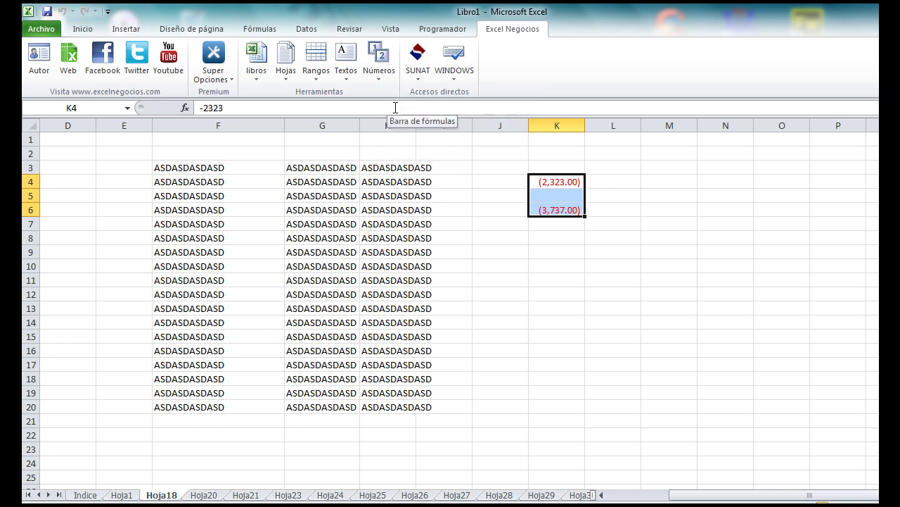
{"action": "left_click", "coordinate": [590, 264]}
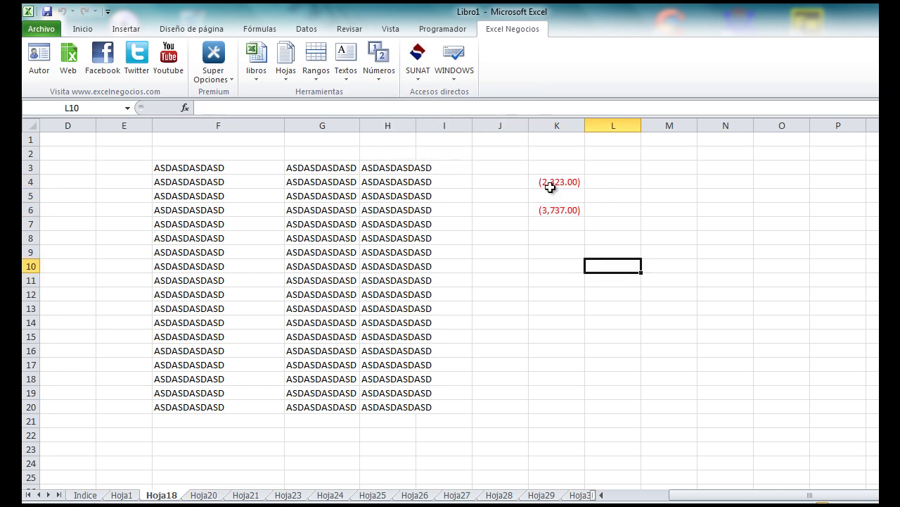
Step: Fill the empty cells of K8:L14 with zeros, then convert those zeros back to blanks
{"action": "left_click", "coordinate": [374, 73]}
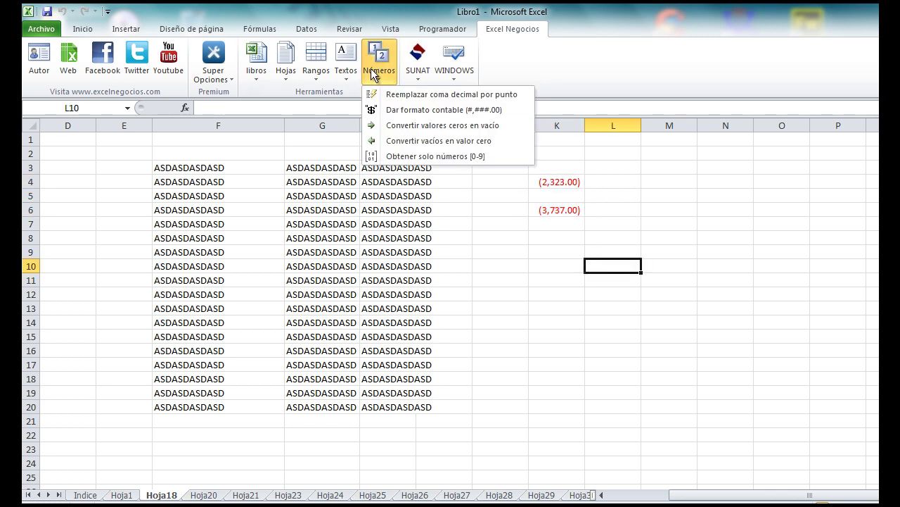
{"action": "left_click", "coordinate": [559, 311]}
{"action": "left_click_drag", "start_coordinate": [545, 243], "coordinate": [612, 316]}
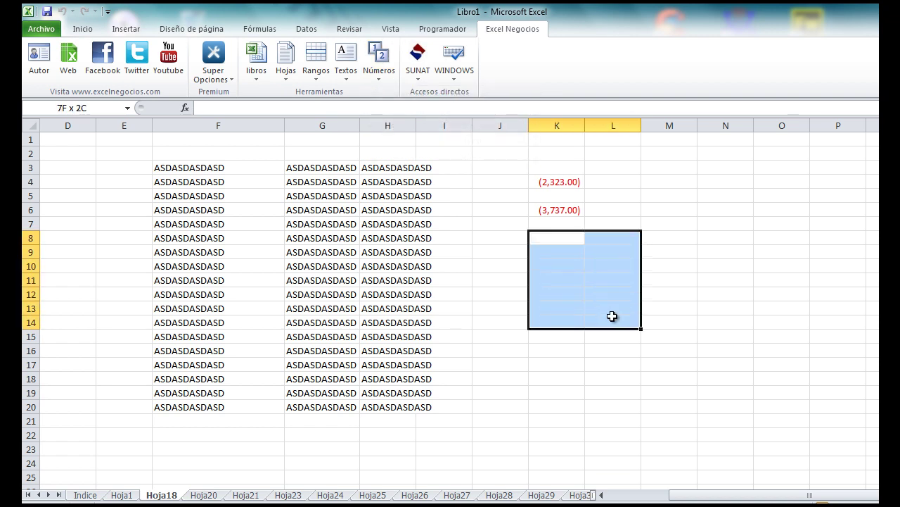
{"action": "left_click", "coordinate": [377, 73]}
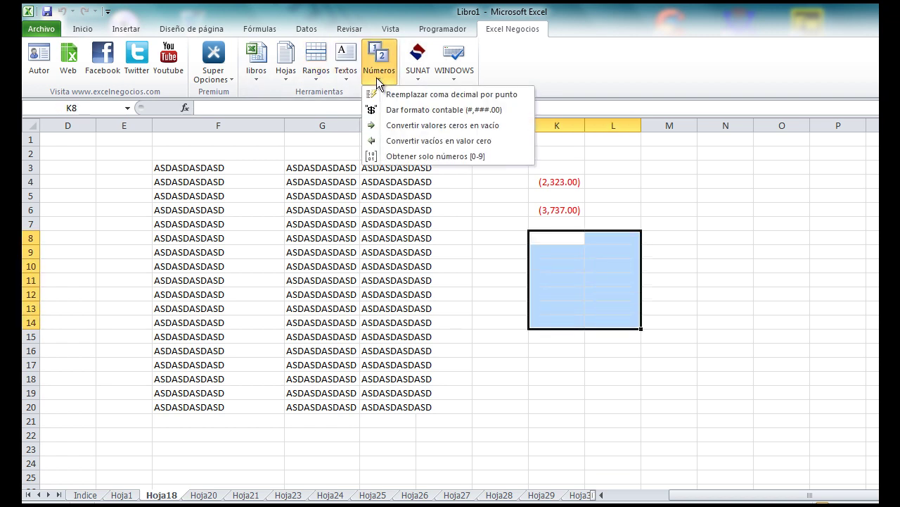
{"action": "left_click", "coordinate": [417, 144]}
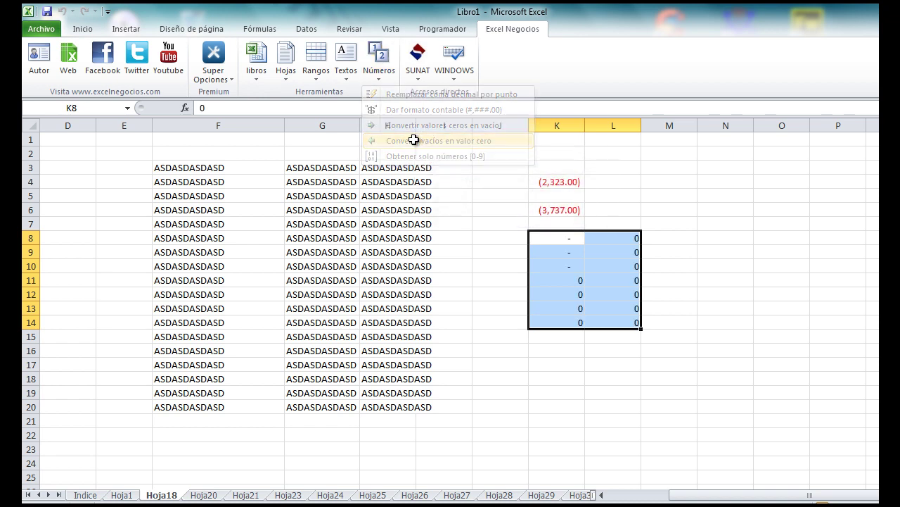
{"action": "left_click", "coordinate": [382, 79]}
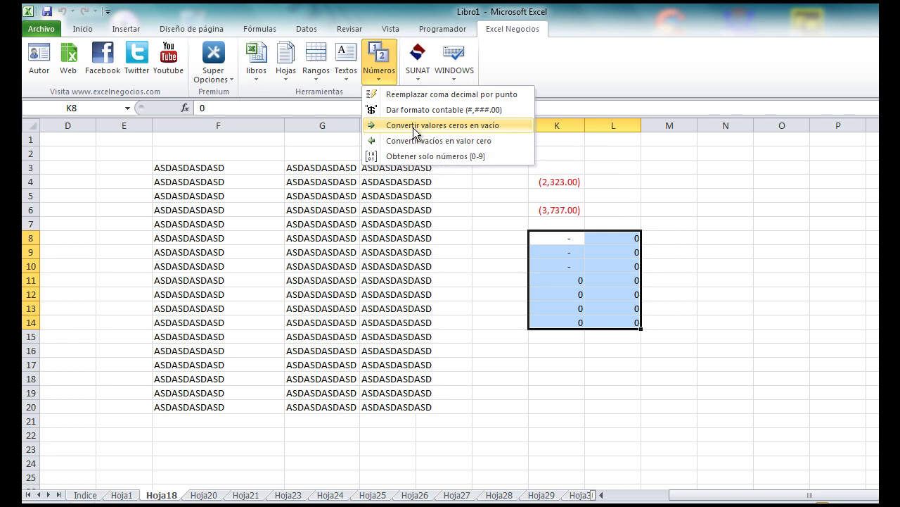
{"action": "left_click", "coordinate": [413, 128]}
Step: Enter ASAS123ASAS in J10 and auto-fit column J
{"action": "left_click", "coordinate": [508, 268]}
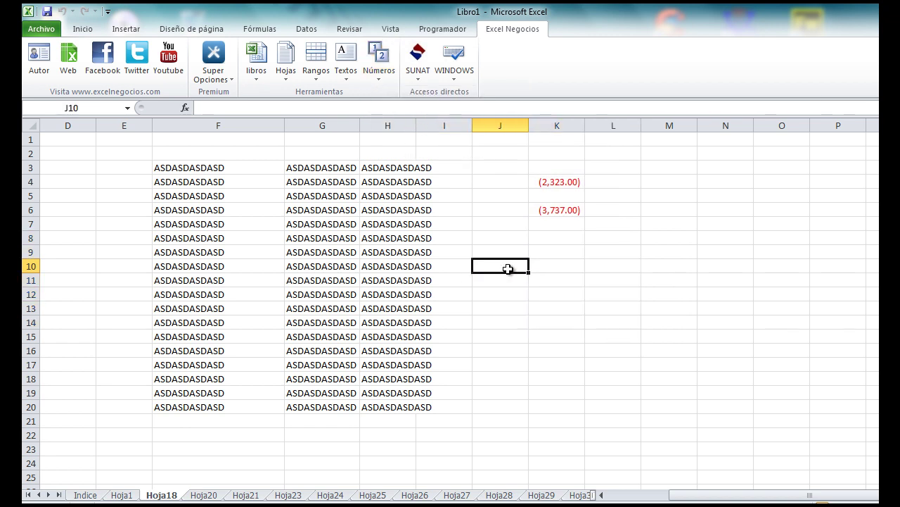
{"action": "type", "text": "ASAS"}
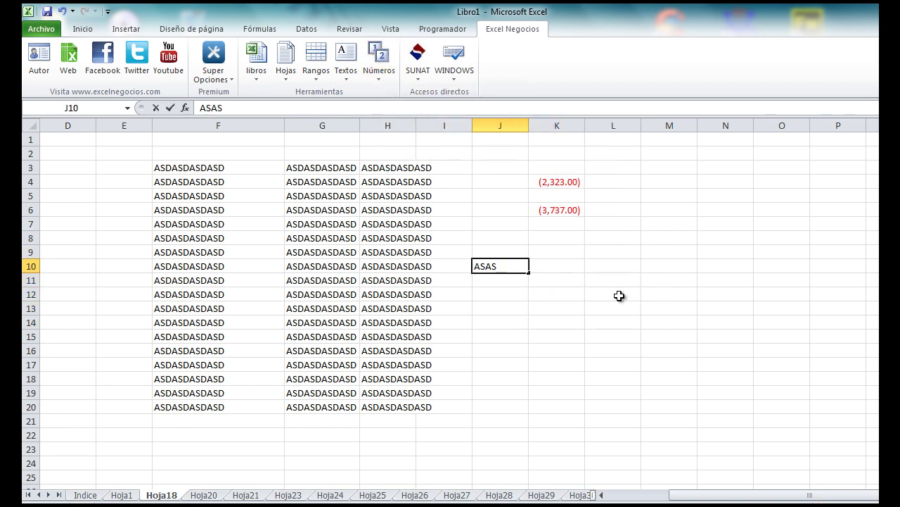
{"action": "type", "text": "123ASAS"}
{"action": "left_click", "coordinate": [619, 304]}
{"action": "double_click", "coordinate": [529, 123]}
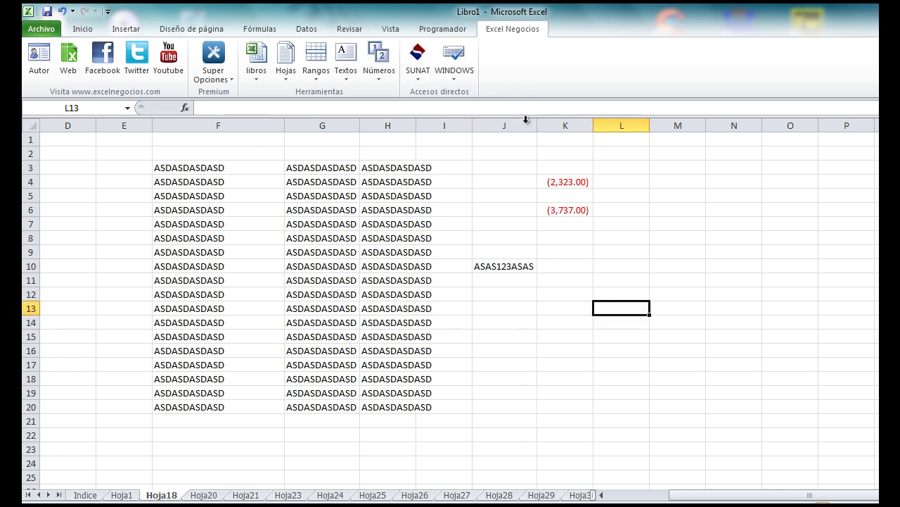
{"action": "left_click", "coordinate": [528, 265]}
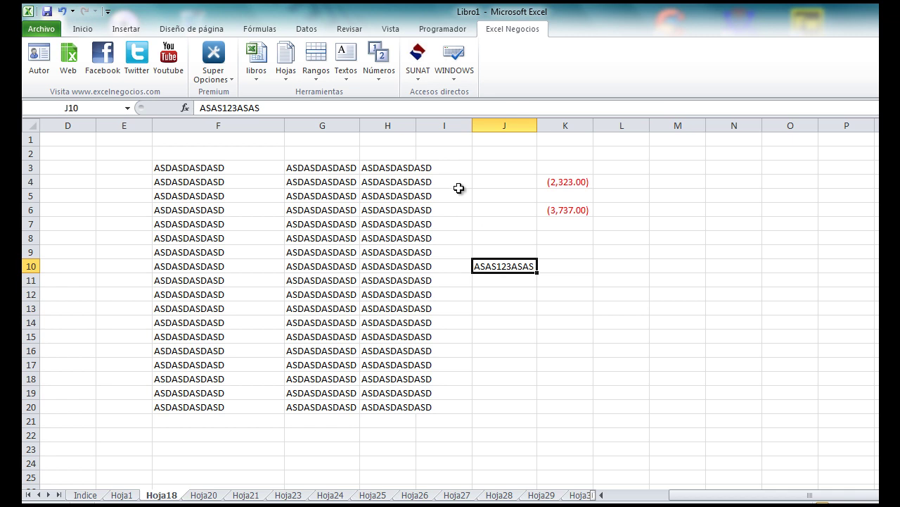
Step: Reduce J10 to its digits, 123, with Números > Obtener solo números [0-9]
{"action": "left_click", "coordinate": [385, 74]}
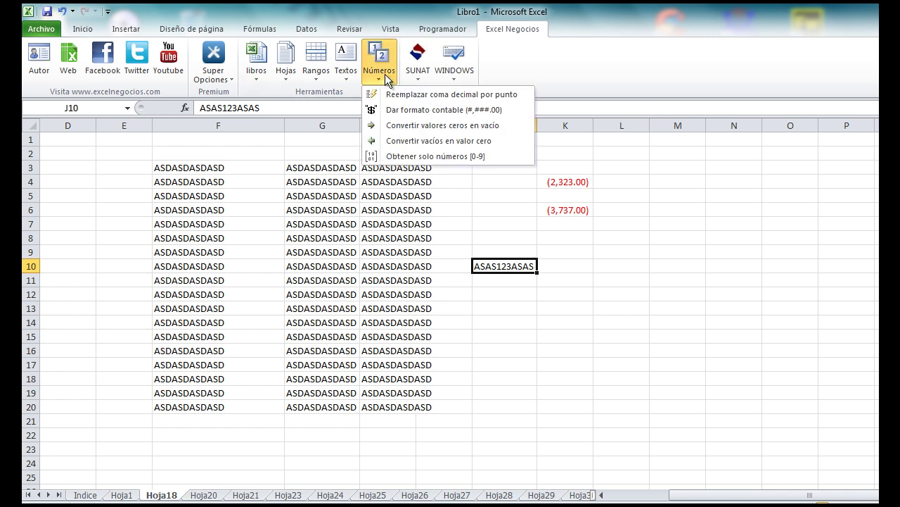
{"action": "left_click", "coordinate": [464, 156]}
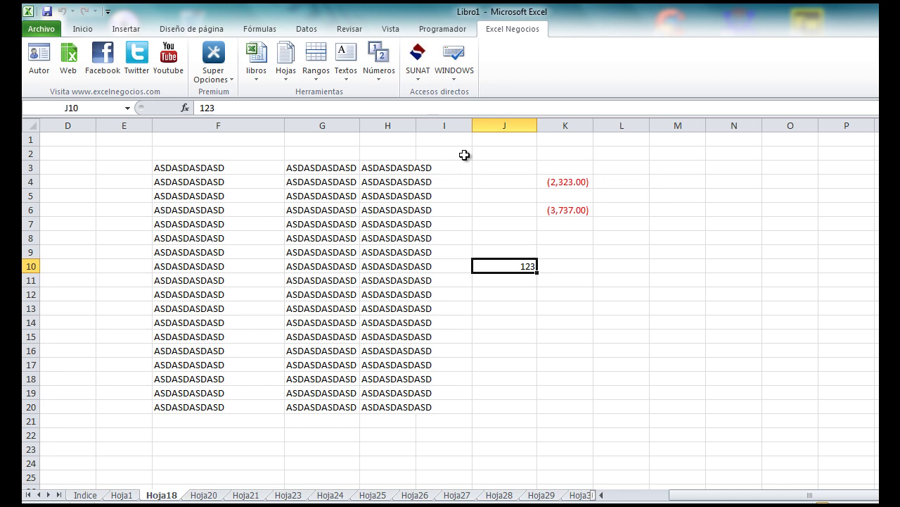
{"action": "left_click", "coordinate": [381, 83]}
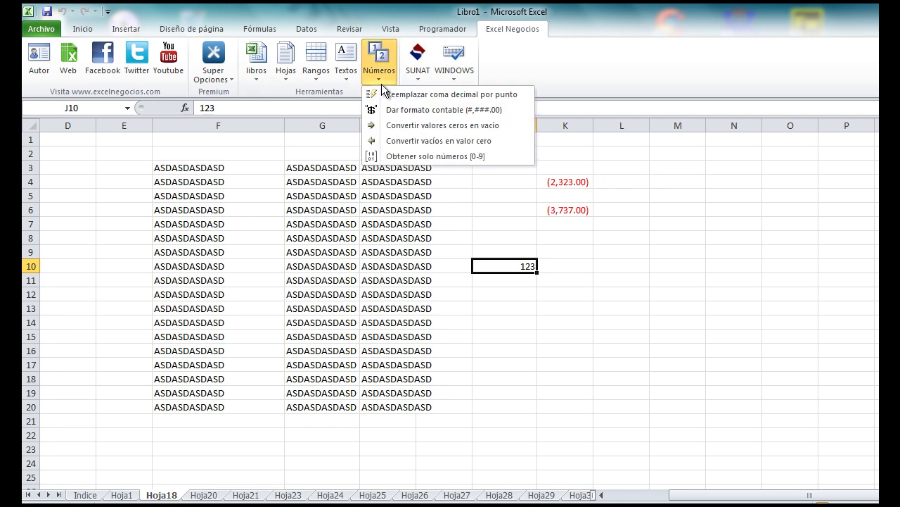
Step: Delete all sample data in F2:L20, including the 123 in J10, leaving Hoja18 empty
{"action": "left_click", "coordinate": [567, 326]}
{"action": "mouse_move", "coordinate": [196, 154]}
{"action": "left_mouse_down"}
{"action": "mouse_move", "coordinate": [653, 390]}
{"action": "mouse_move", "coordinate": [644, 415]}
{"action": "left_mouse_up"}
{"action": "key", "text": "Delete"}
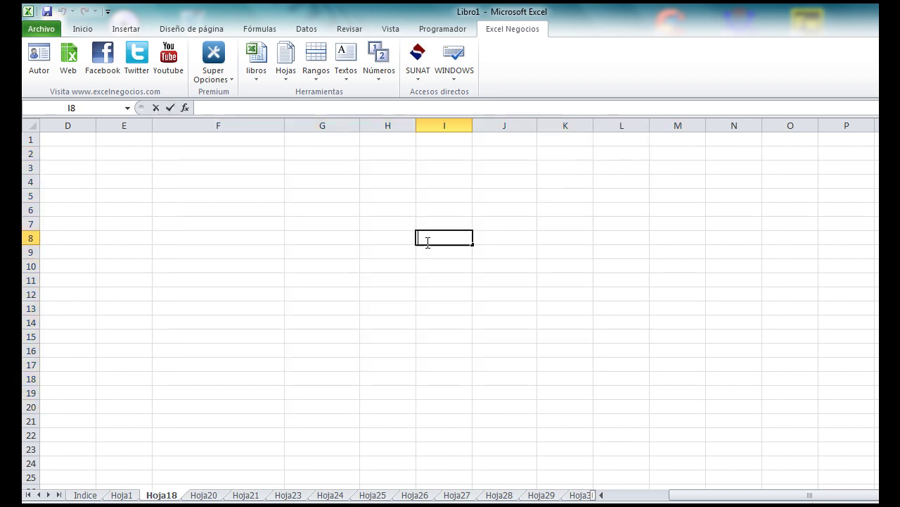
{"action": "double_click", "coordinate": [426, 239]}
{"action": "left_click", "coordinate": [415, 79]}
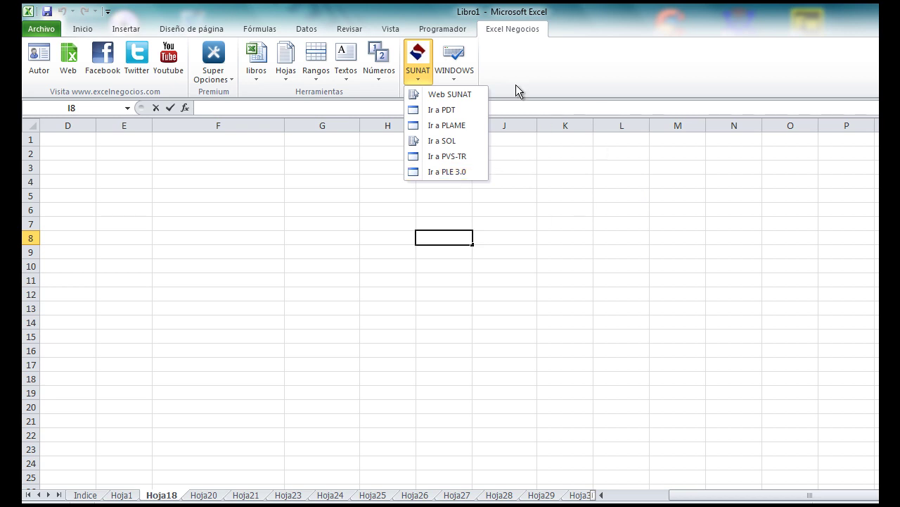
{"action": "left_click", "coordinate": [457, 172]}
{"action": "left_click", "coordinate": [454, 172]}
{"action": "left_click", "coordinate": [409, 70]}
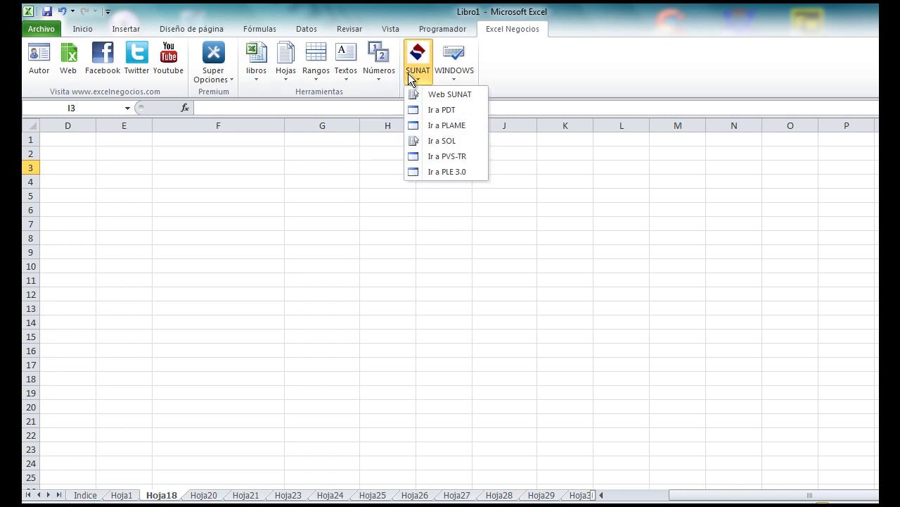
{"action": "left_click", "coordinate": [447, 171]}
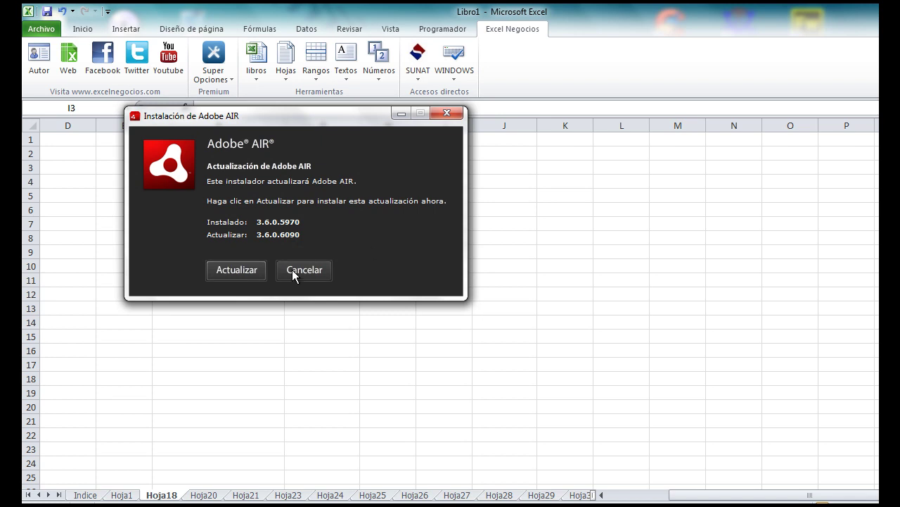
{"action": "left_click", "coordinate": [292, 270]}
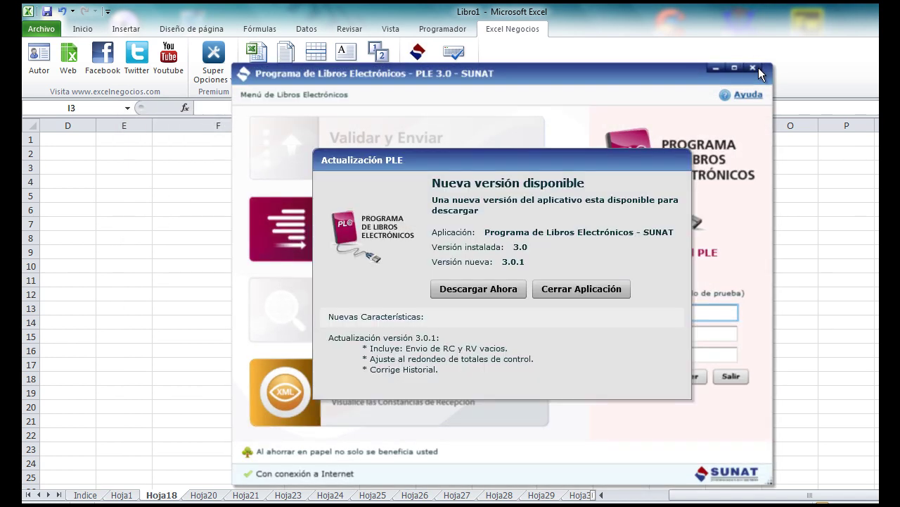
{"action": "left_click", "coordinate": [618, 294]}
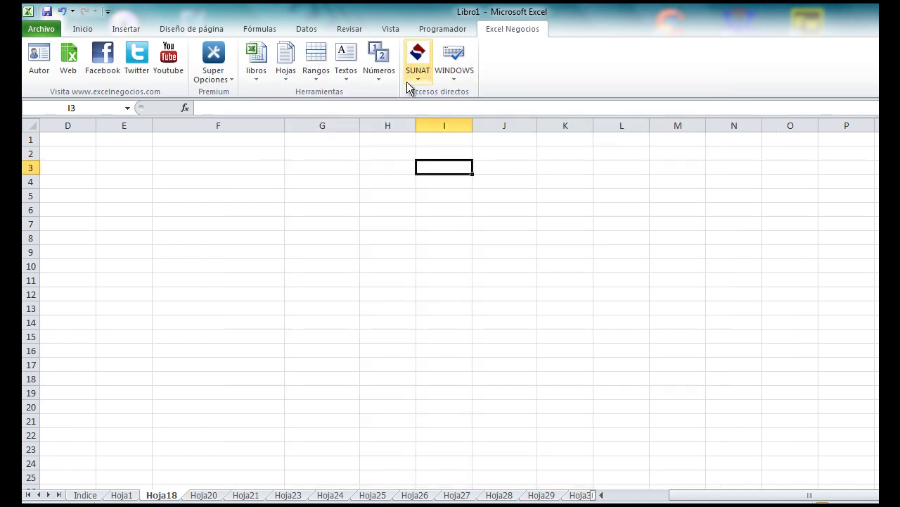
Step: Launch and close Calculator and Notepad from the add-in's Windows shortcuts list
{"action": "left_click", "coordinate": [408, 82]}
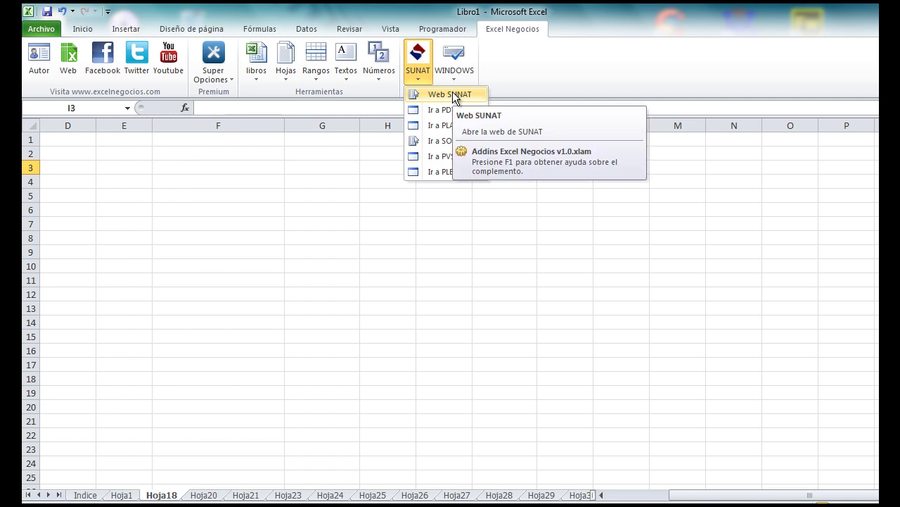
{"action": "left_click", "coordinate": [575, 66]}
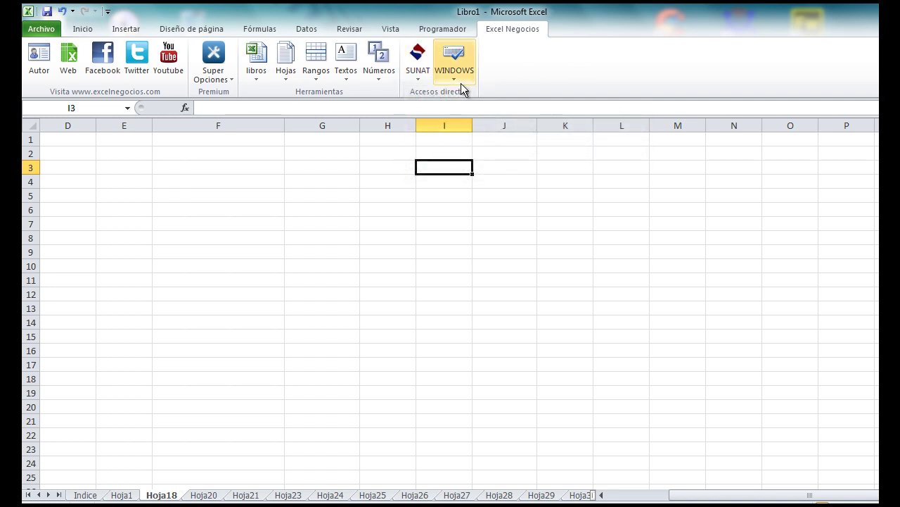
{"action": "left_click", "coordinate": [459, 81]}
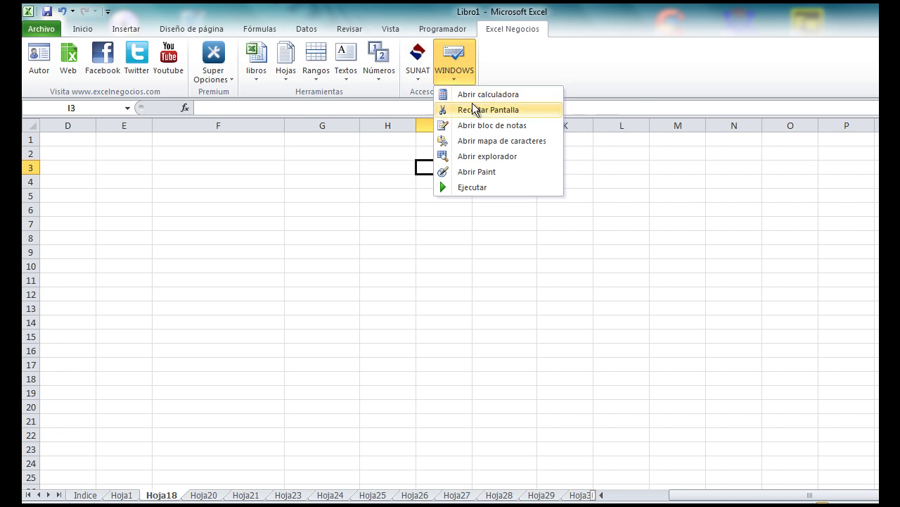
{"action": "left_click", "coordinate": [511, 97]}
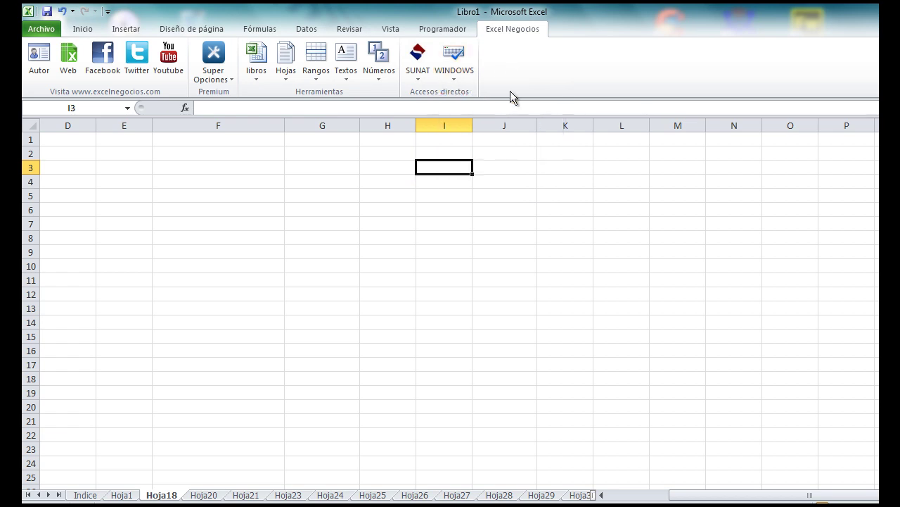
{"action": "left_click", "coordinate": [636, 169]}
{"action": "left_click", "coordinate": [447, 70]}
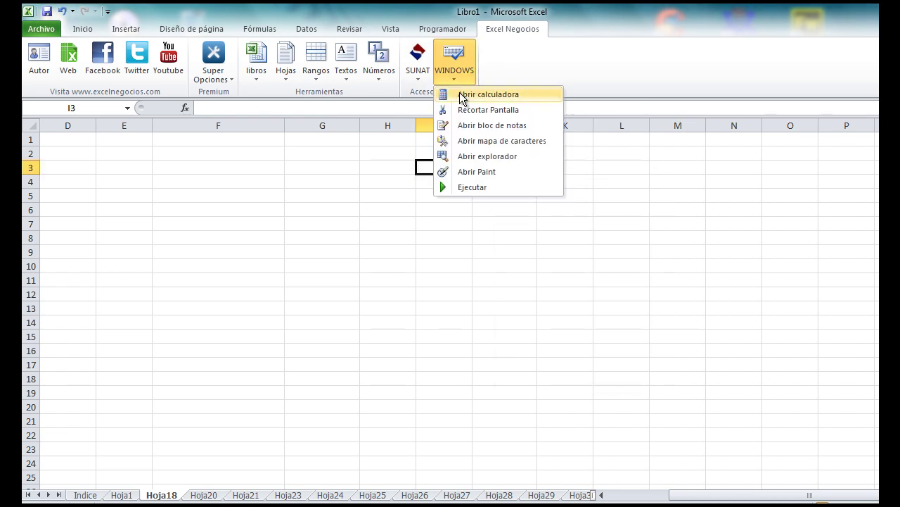
{"action": "left_click", "coordinate": [477, 125]}
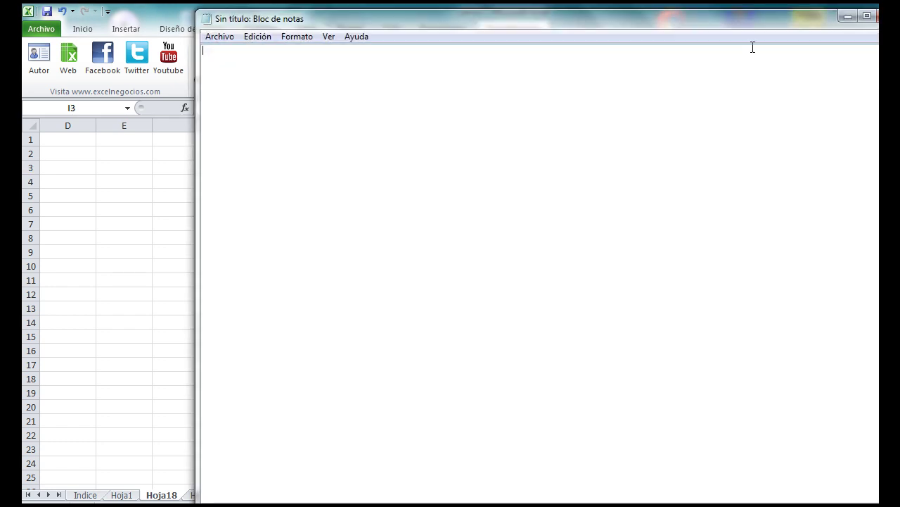
{"action": "left_click", "coordinate": [877, 16]}
Step: Open, move and close the Run dialog from the Windows shortcuts, then reopen the SUNAT list
{"action": "left_click", "coordinate": [468, 76]}
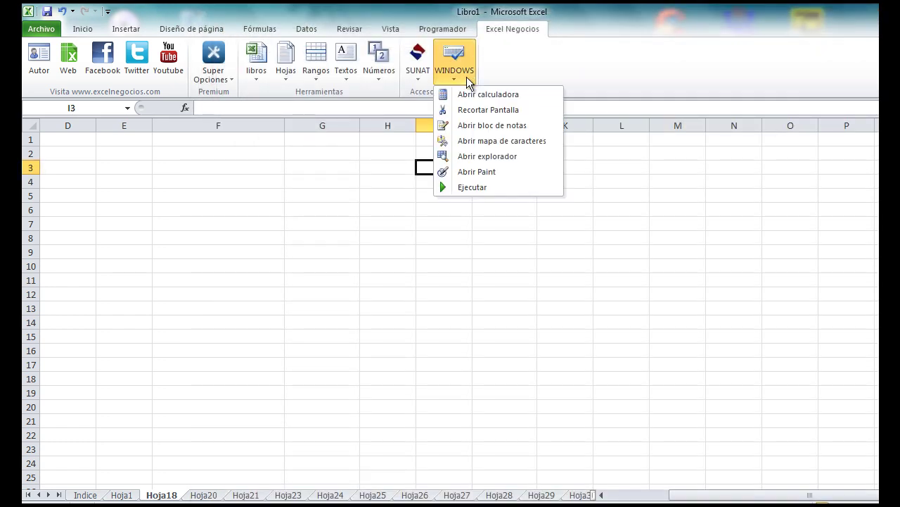
{"action": "left_click", "coordinate": [470, 187]}
{"action": "left_click_drag", "start_coordinate": [239, 356], "coordinate": [289, 258]}
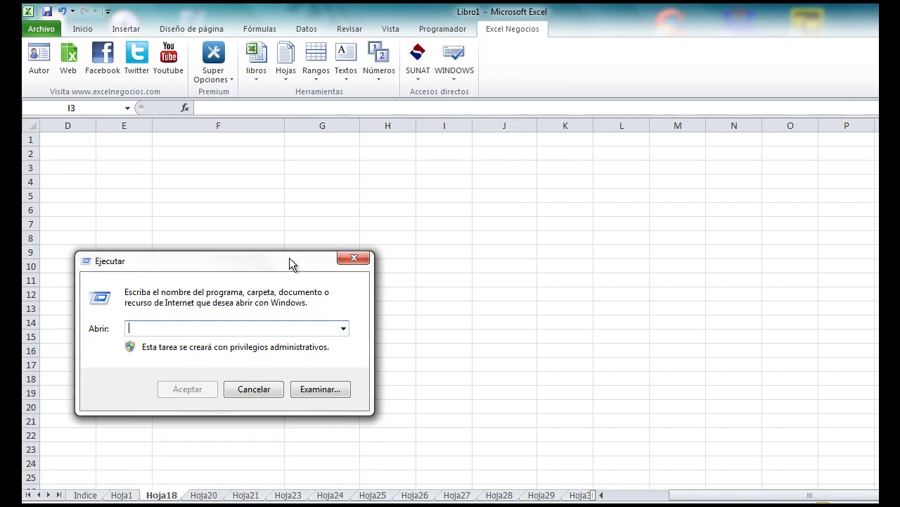
{"action": "left_click", "coordinate": [356, 256]}
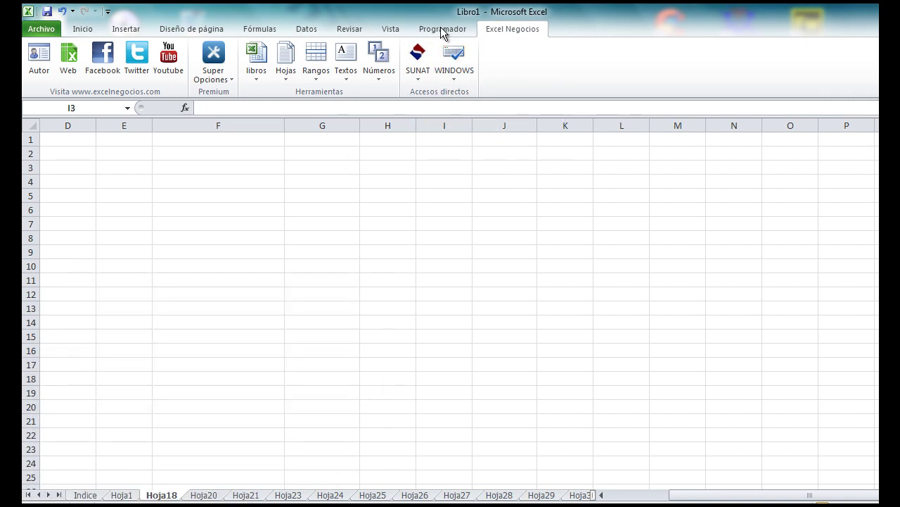
{"action": "left_click", "coordinate": [411, 80]}
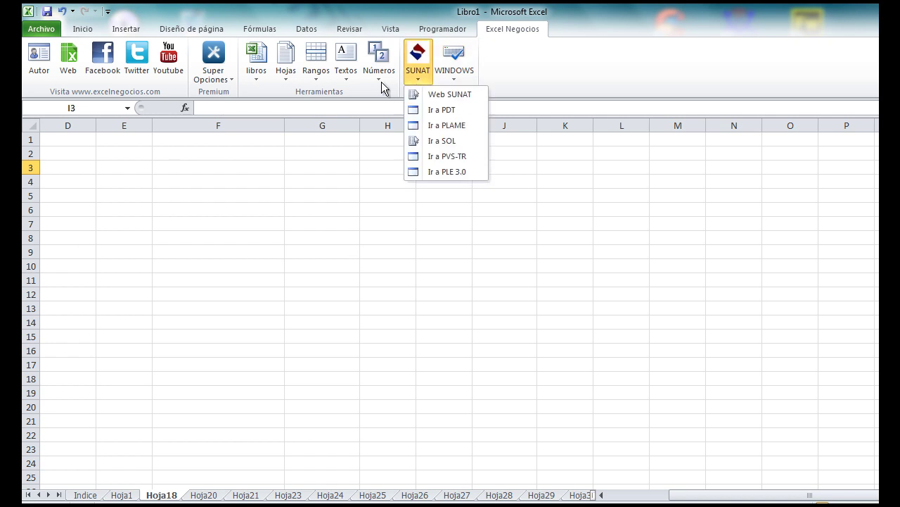
{"action": "mouse_move", "coordinate": [318, 84]}
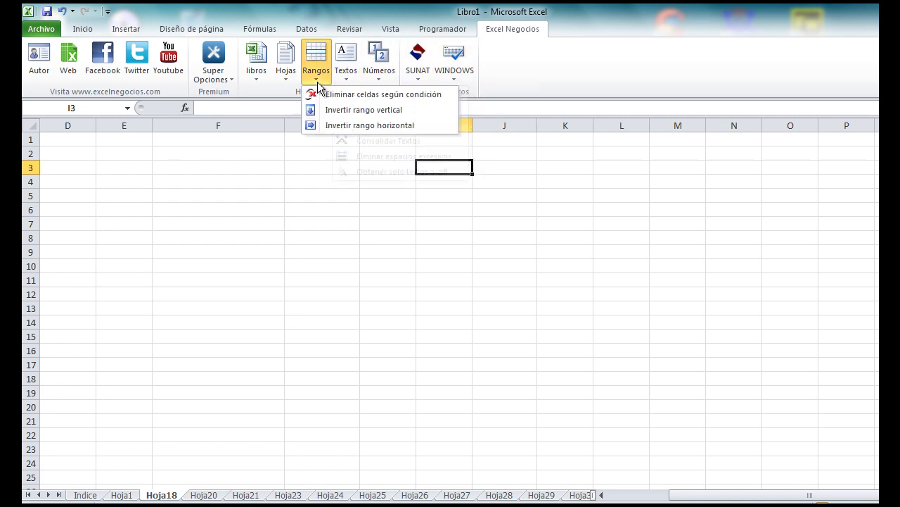